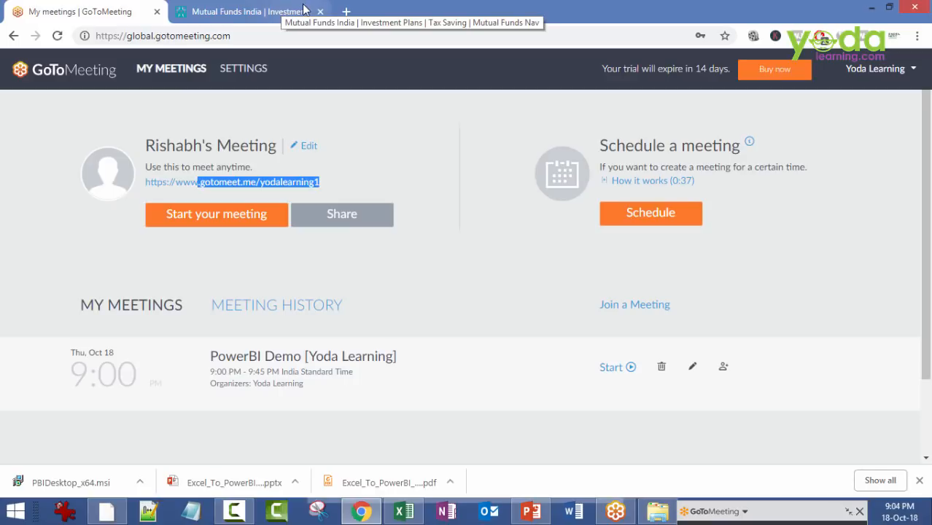
Open the complete NAV report in text format from the AMFI website's NAV download page
{"action": "left_click", "coordinate": [304, 9]}
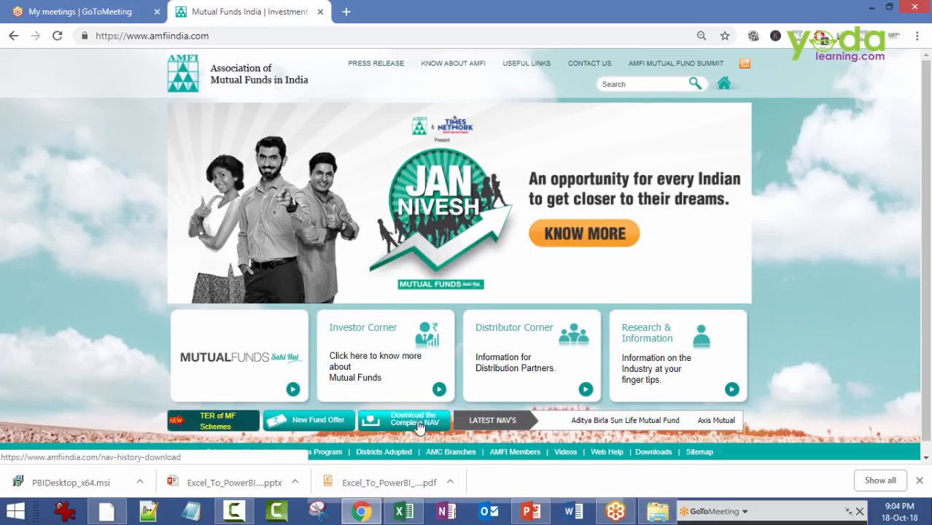
{"action": "left_click", "coordinate": [411, 429]}
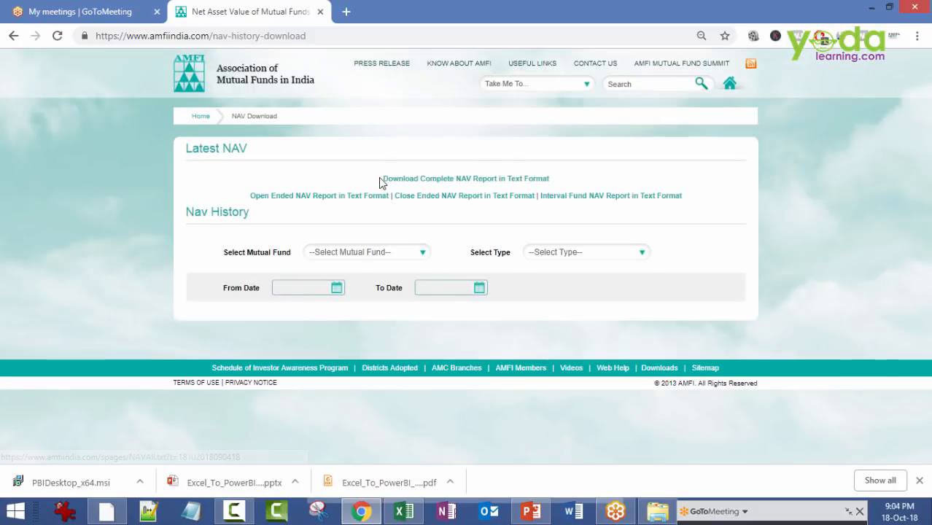
{"action": "left_click", "coordinate": [525, 183]}
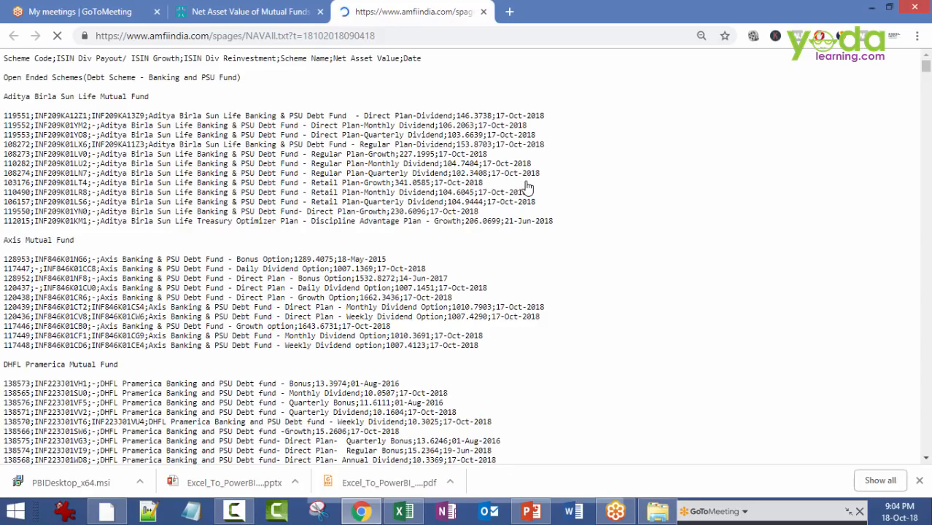
Look over the report's header and first scheme record, and copy its web address only as far as NAVAll.txt
{"action": "left_click_drag", "start_coordinate": [43, 58], "coordinate": [304, 248]}
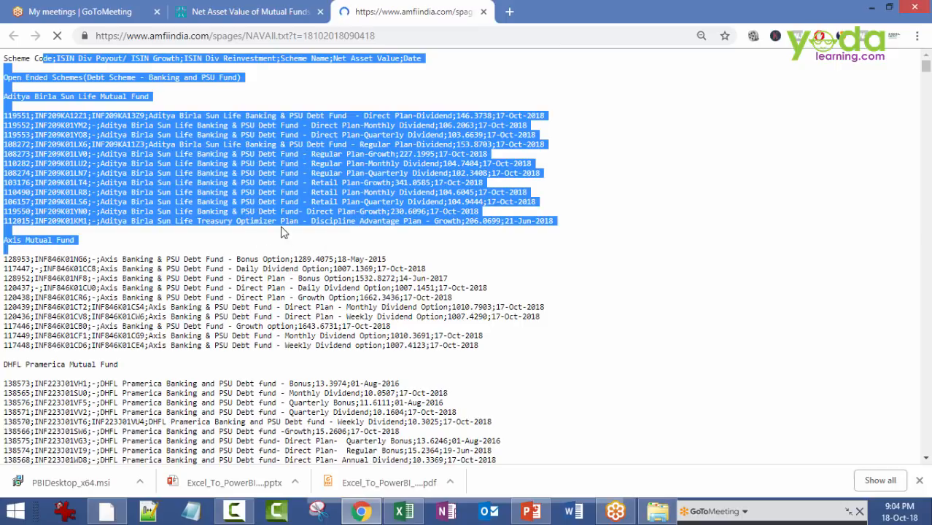
{"action": "left_click", "coordinate": [9, 115]}
{"action": "left_click_drag", "start_coordinate": [7, 115], "coordinate": [493, 114]}
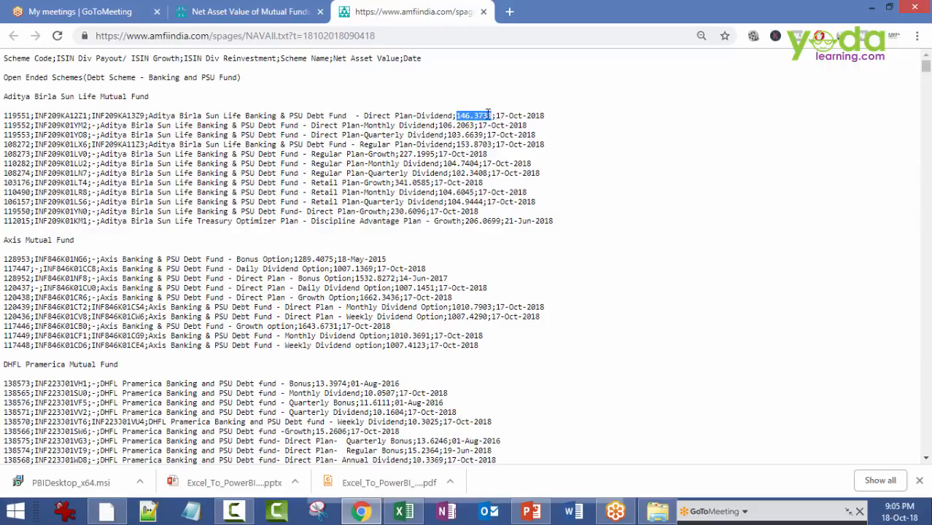
{"action": "left_click_drag", "start_coordinate": [289, 36], "coordinate": [91, 36]}
{"action": "key", "text": "ctrl+c"}
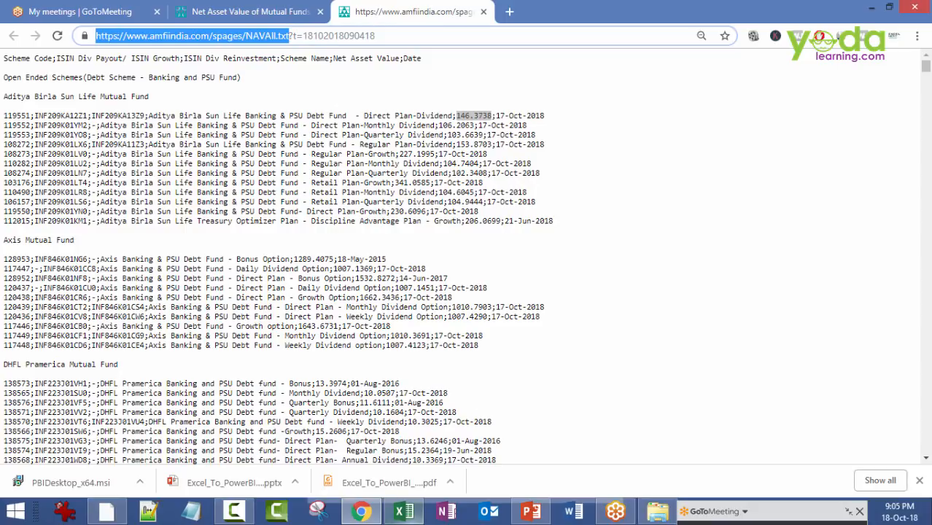
{"action": "left_click", "coordinate": [403, 510]}
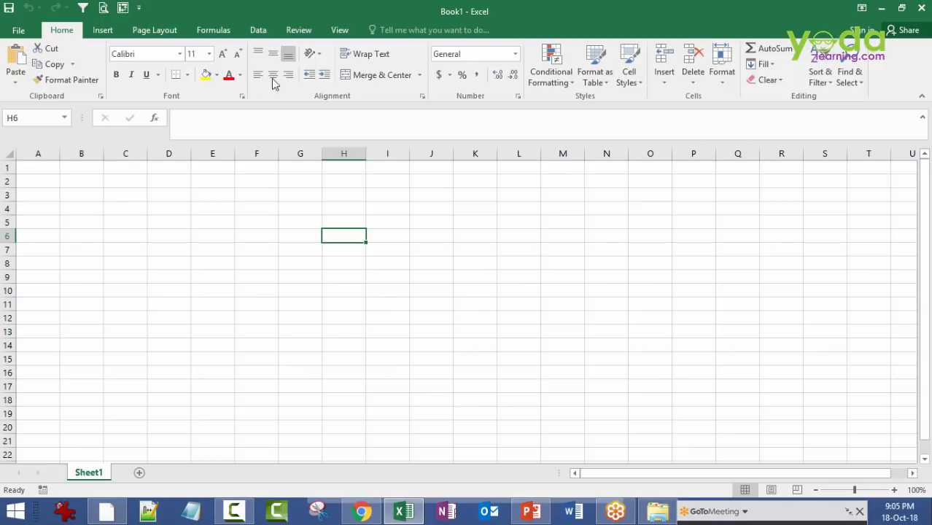
{"action": "left_click", "coordinate": [258, 32]}
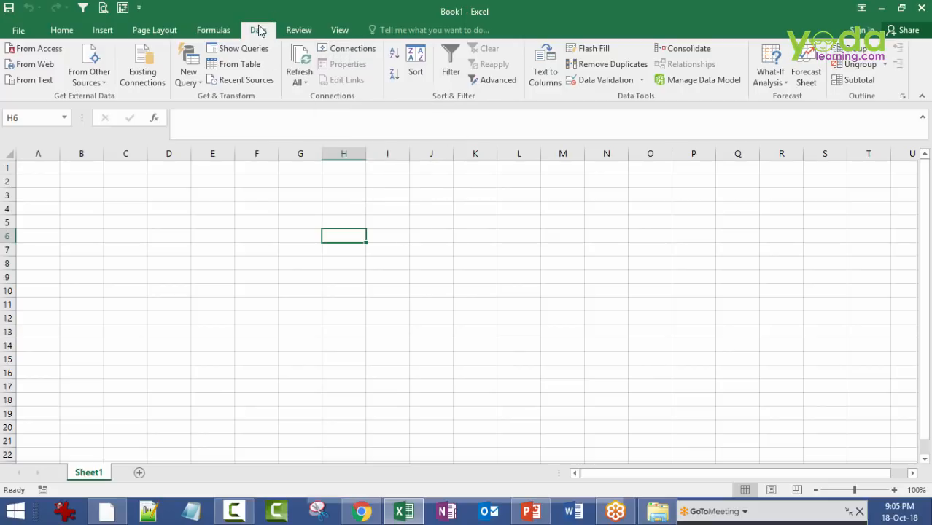
{"action": "left_click", "coordinate": [195, 82]}
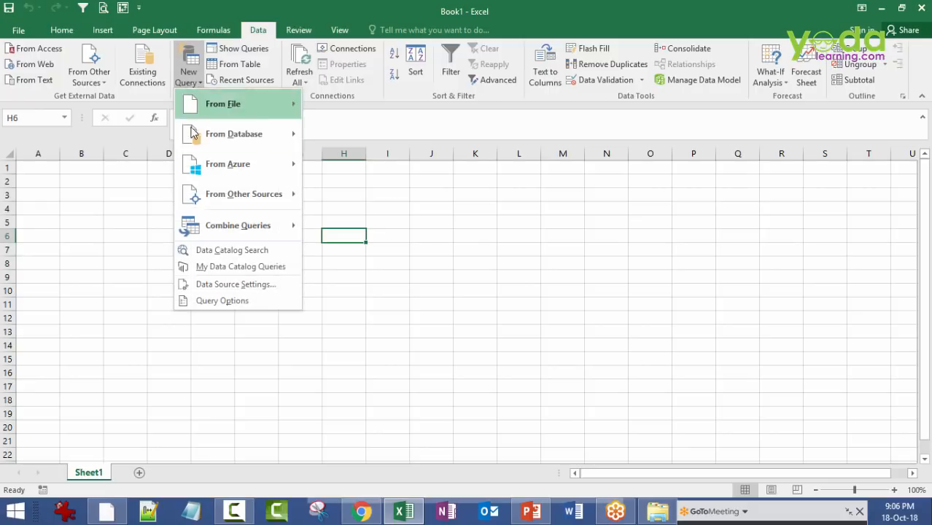
{"action": "mouse_move", "coordinate": [246, 195]}
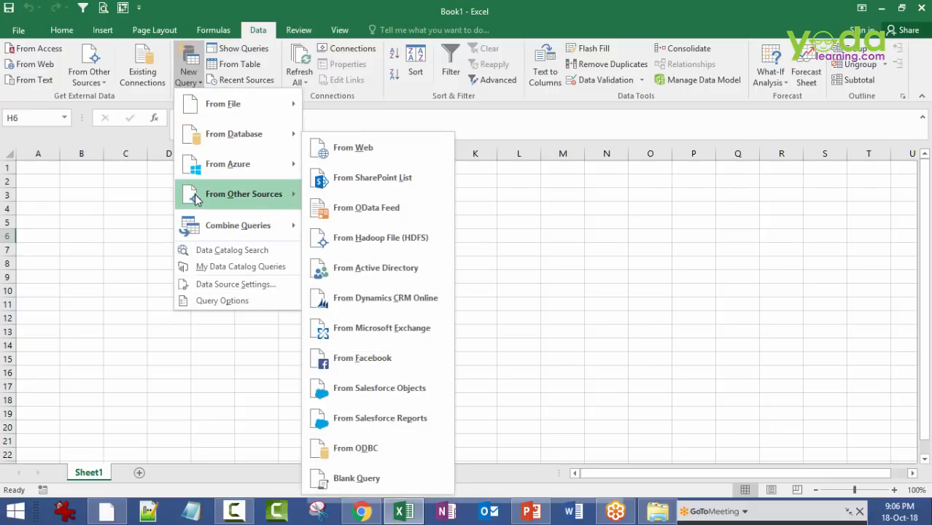
{"action": "left_click", "coordinate": [348, 149]}
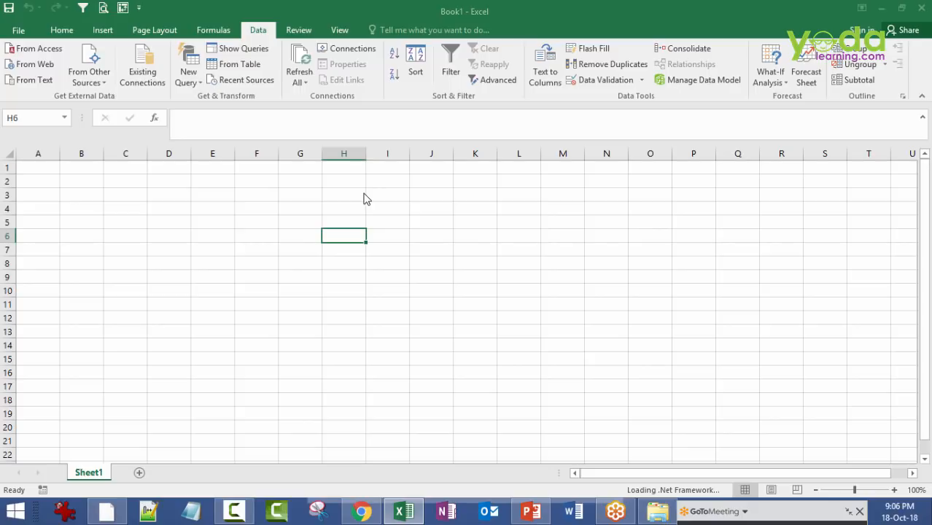
{"action": "left_click", "coordinate": [294, 252]}
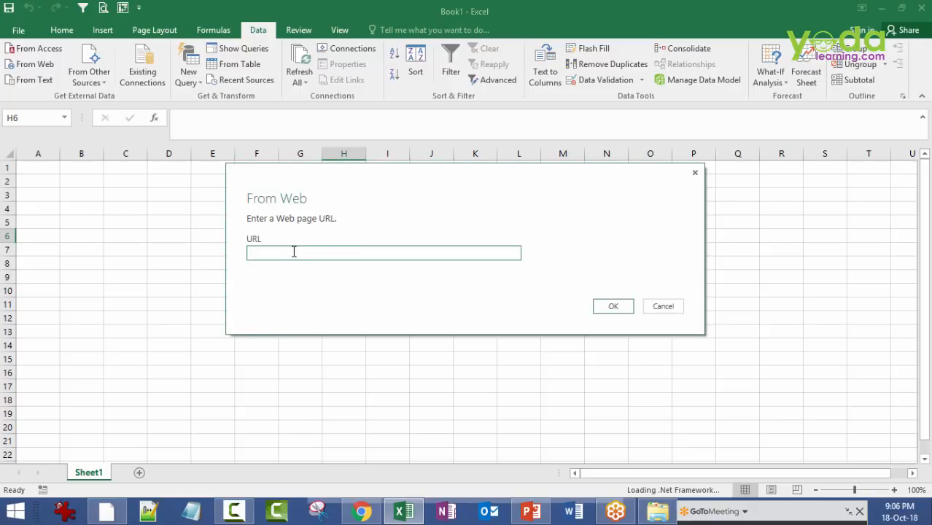
{"action": "key", "text": "ctrl+v"}
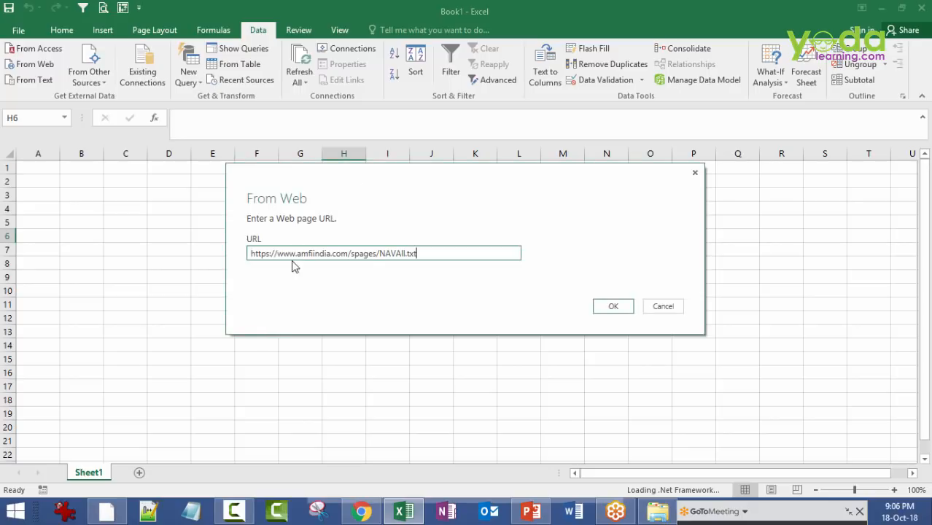
{"action": "left_click_drag", "start_coordinate": [270, 253], "coordinate": [439, 256]}
{"action": "left_click", "coordinate": [623, 307]}
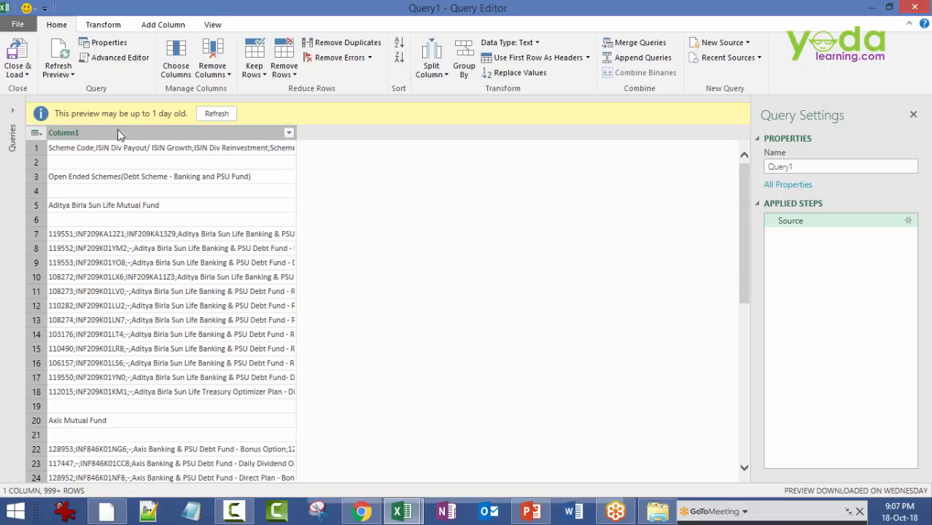
Split Column1 by the semicolon delimiter at each occurrence
{"action": "left_click", "coordinate": [117, 153]}
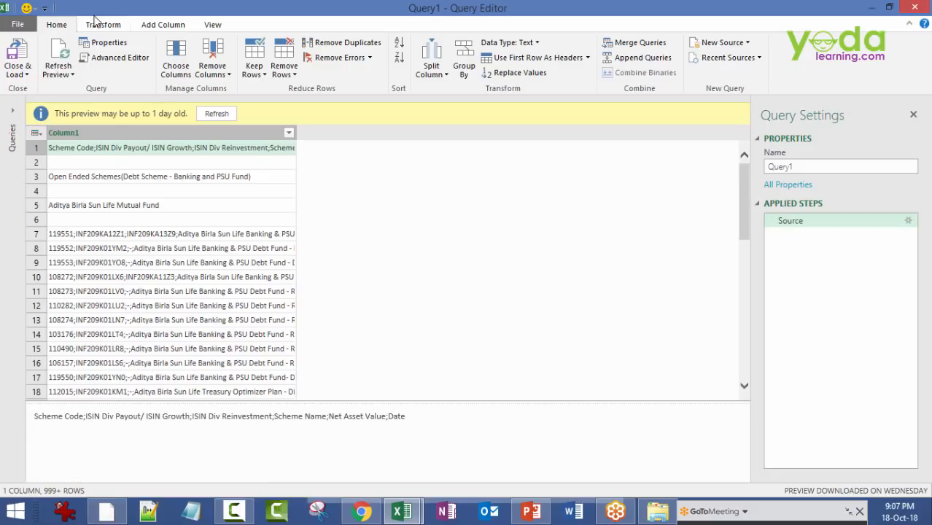
{"action": "left_click", "coordinate": [441, 76]}
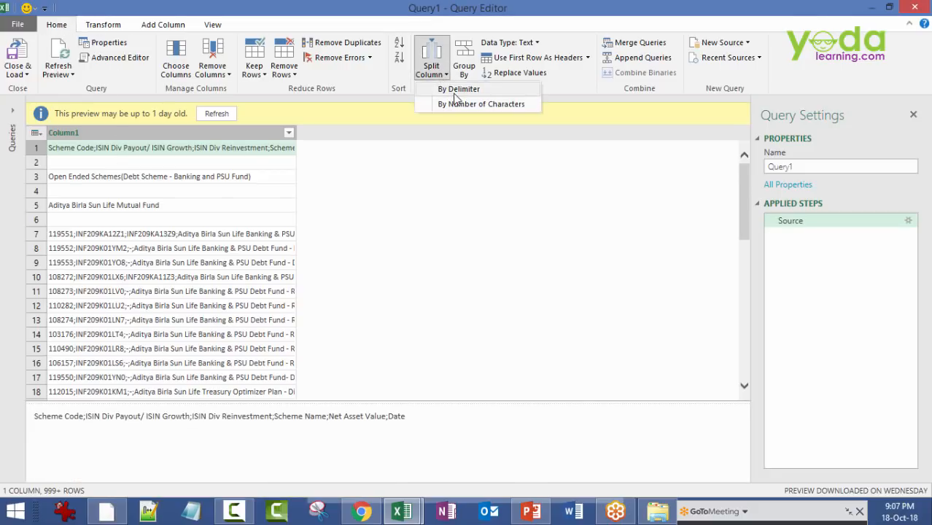
{"action": "left_click", "coordinate": [457, 91]}
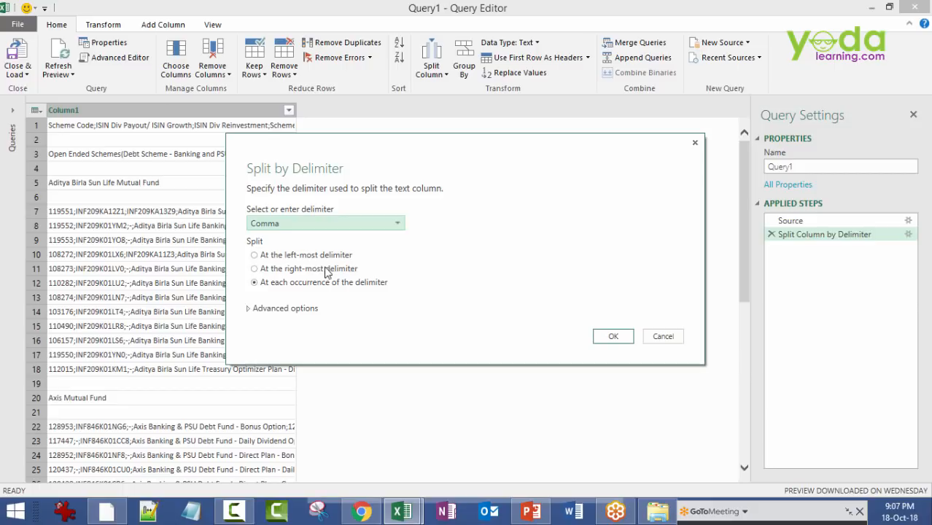
{"action": "left_click", "coordinate": [305, 224]}
{"action": "left_click", "coordinate": [292, 278]}
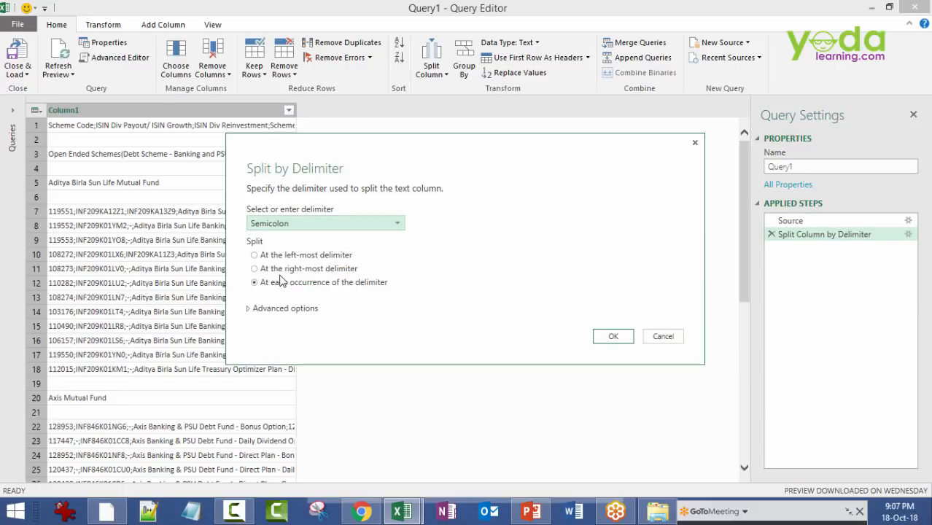
{"action": "left_click", "coordinate": [611, 337]}
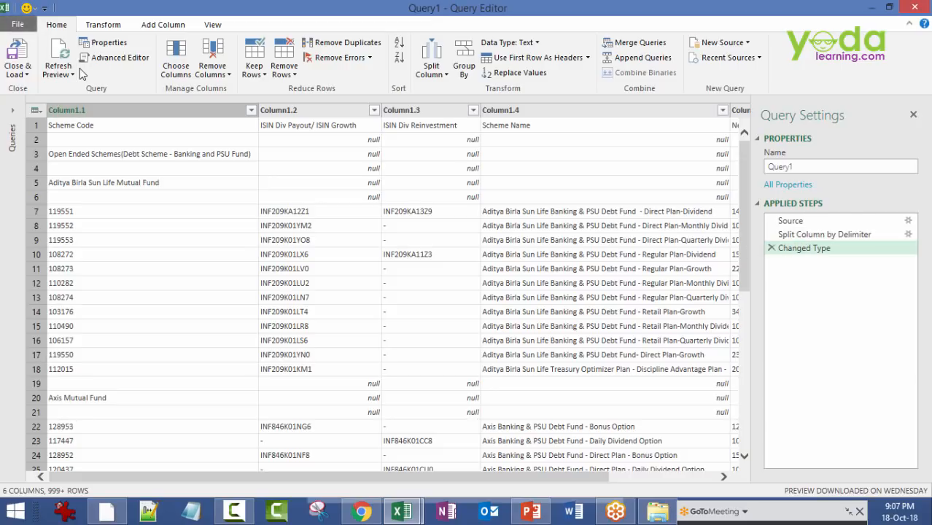
Promote the first row of the query to column headers
{"action": "left_click", "coordinate": [100, 25]}
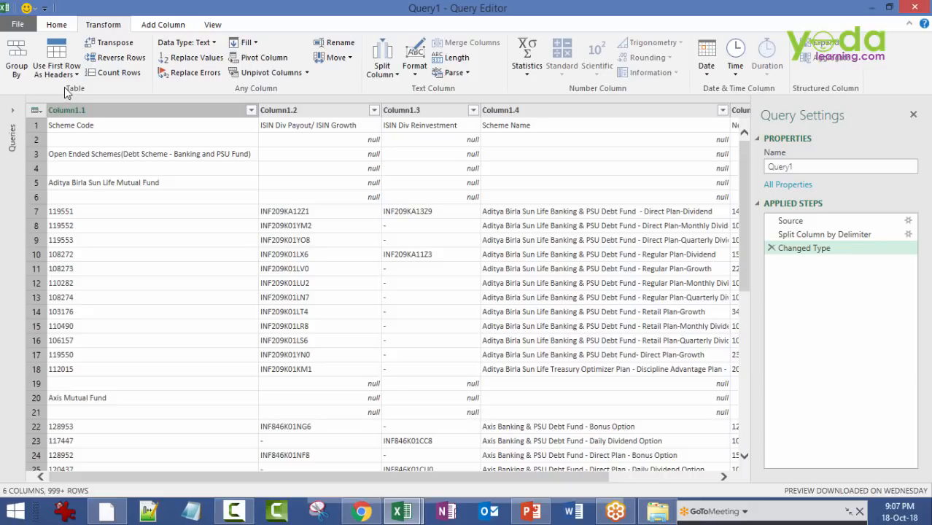
{"action": "left_click", "coordinate": [67, 74]}
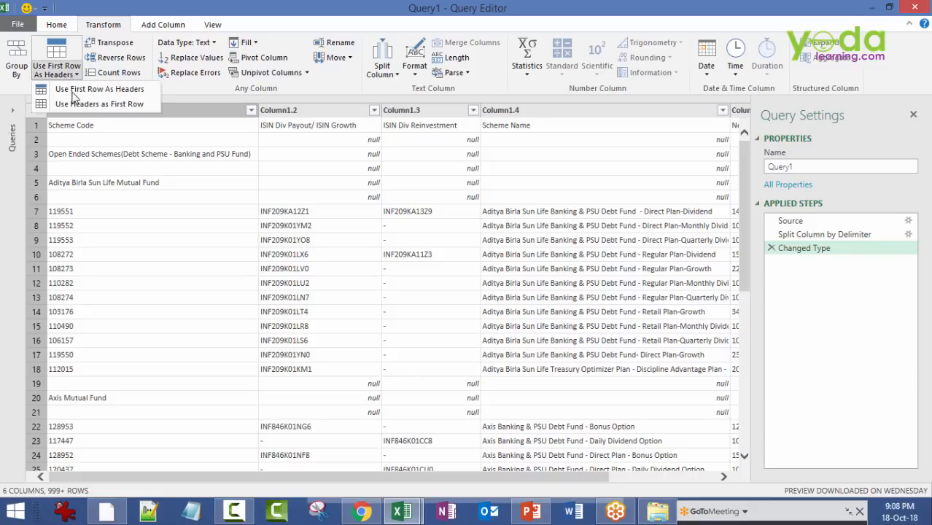
{"action": "left_click", "coordinate": [82, 89]}
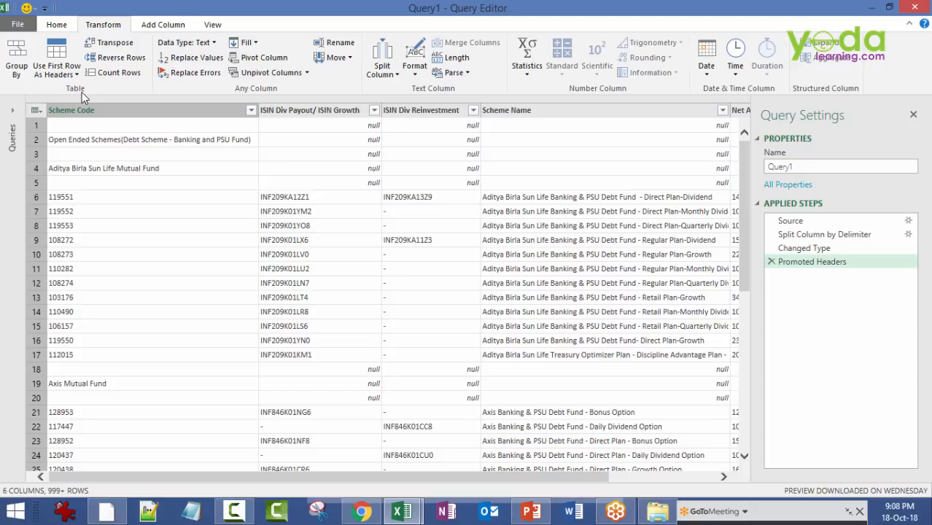
Filter the null rows out of the ISIN Div Payout/ ISIN Growth column and narrow the Scheme Code column
{"action": "left_click", "coordinate": [373, 110]}
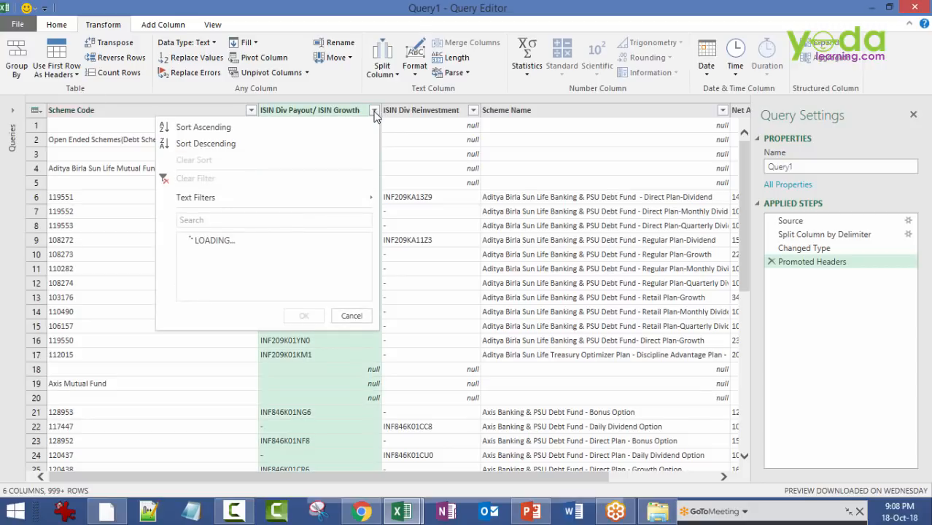
{"action": "left_click", "coordinate": [187, 253]}
{"action": "left_click", "coordinate": [301, 488]}
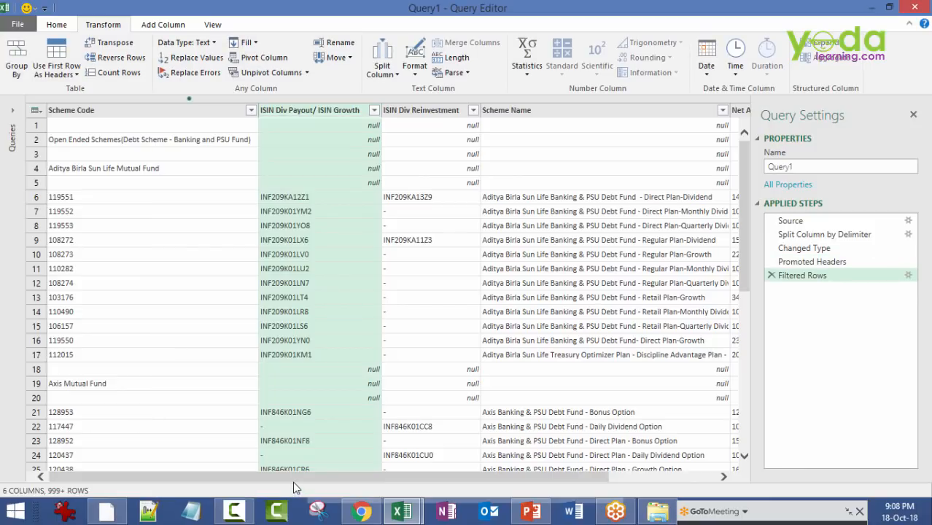
{"action": "left_click_drag", "start_coordinate": [259, 111], "coordinate": [107, 115]}
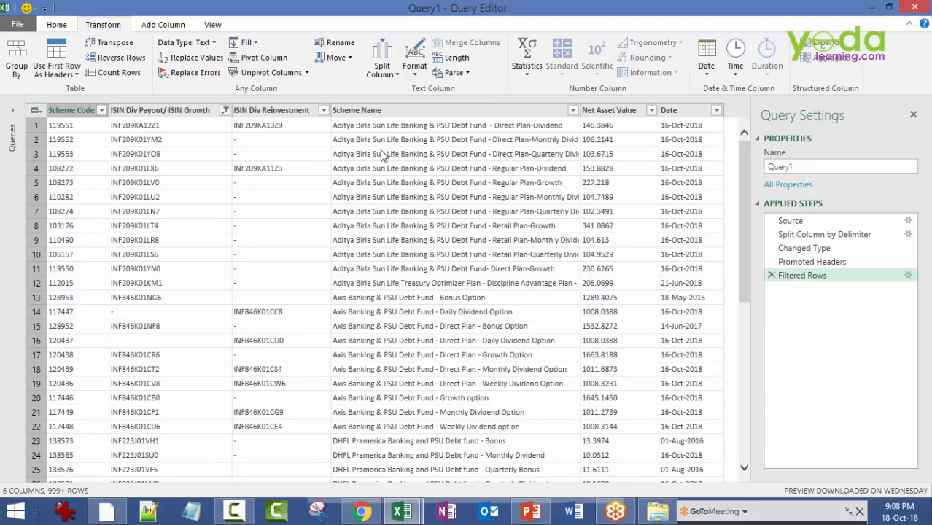
Close the query editor and load the query as a table in a new worksheet
{"action": "left_click", "coordinate": [22, 25]}
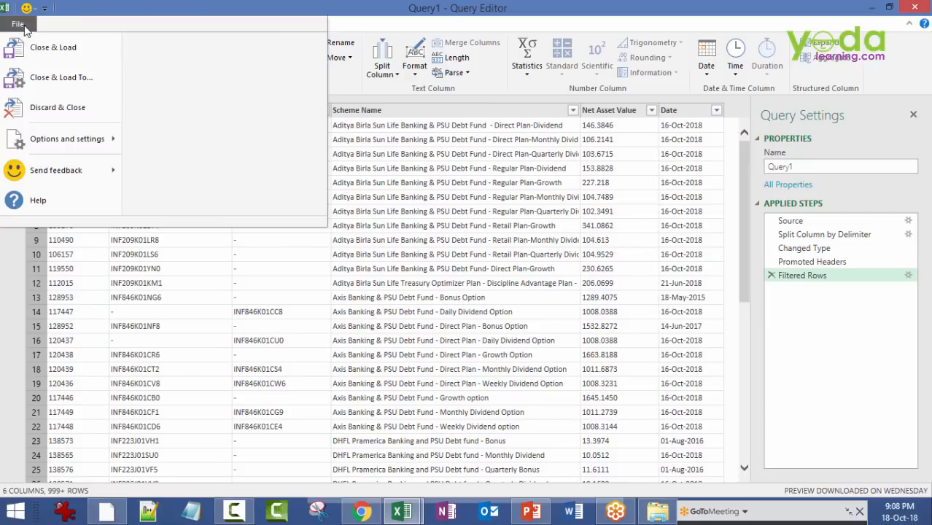
{"action": "left_click", "coordinate": [26, 77]}
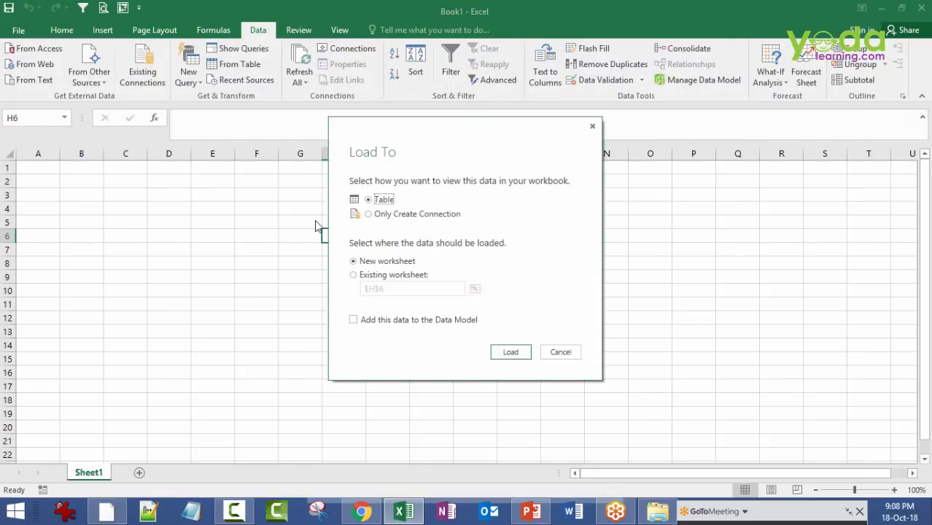
{"action": "left_click", "coordinate": [511, 353]}
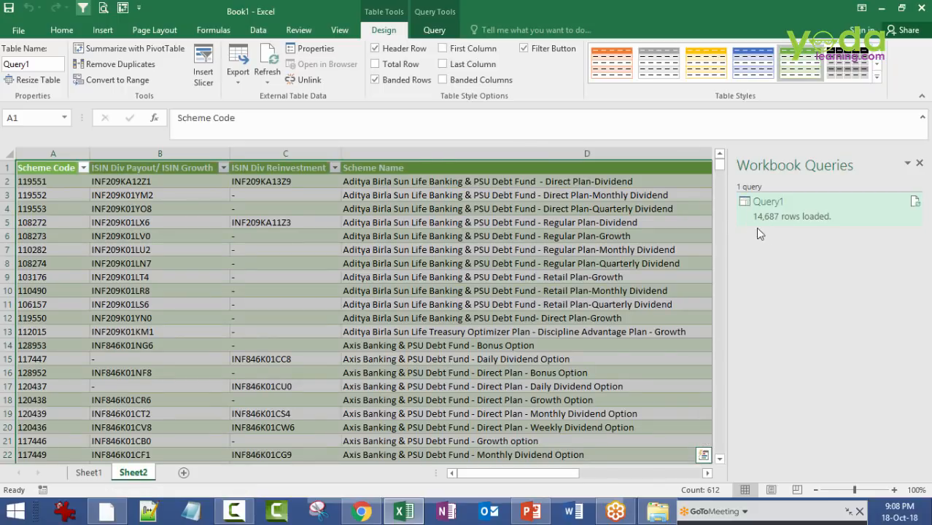
Preview Query1's details and refresh the query from its web source
{"action": "mouse_move", "coordinate": [763, 210]}
{"action": "mouse_move", "coordinate": [917, 208]}
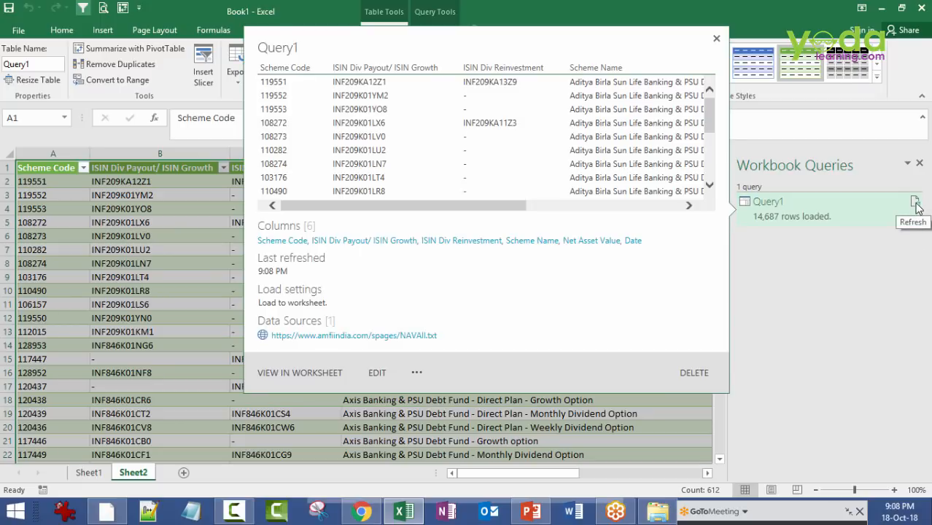
{"action": "left_click", "coordinate": [916, 205]}
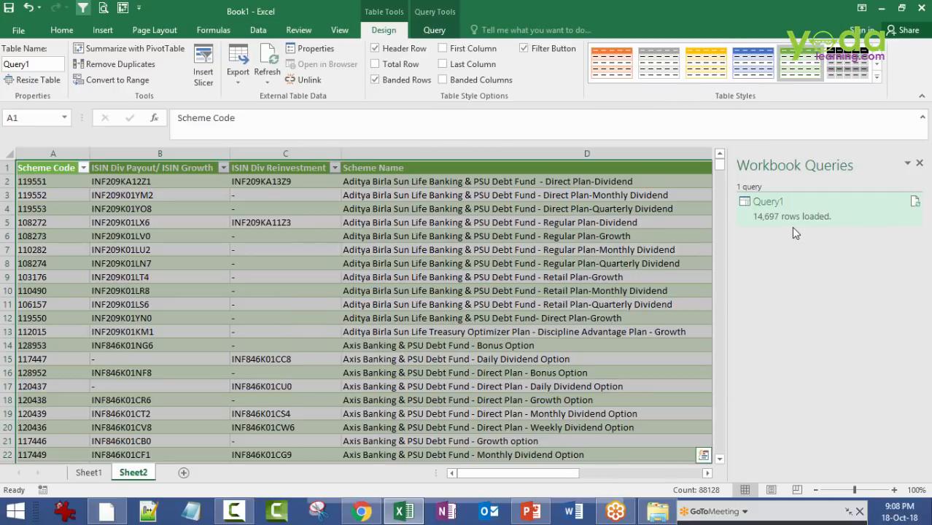
Examine the refreshed table from the Scheme Code column across to Net Asset Value and Date
{"action": "mouse_move", "coordinate": [794, 227]}
{"action": "left_click", "coordinate": [48, 146]}
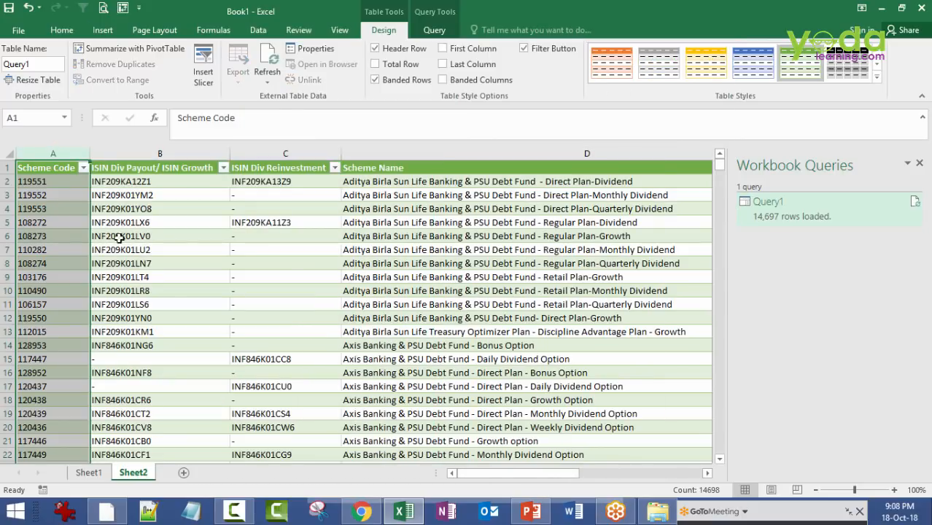
{"action": "left_click_drag", "start_coordinate": [488, 476], "coordinate": [591, 479]}
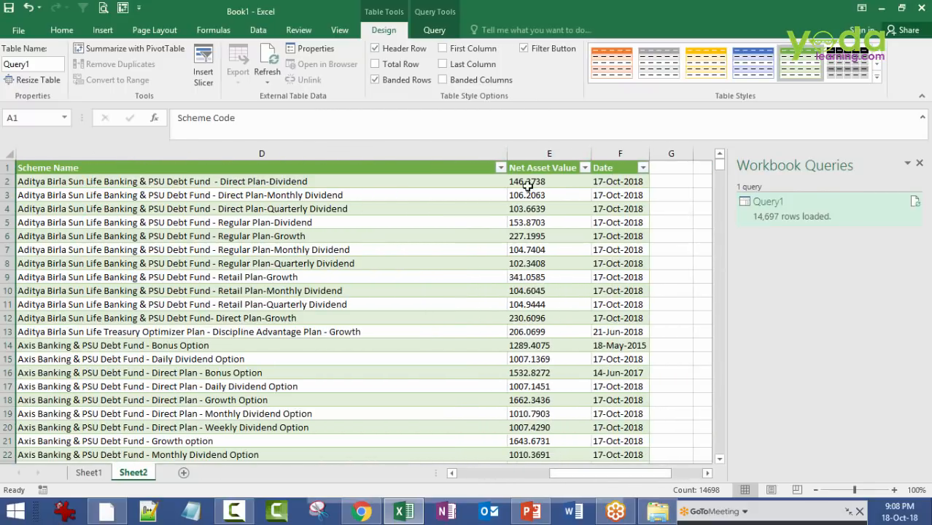
{"action": "left_click_drag", "start_coordinate": [599, 476], "coordinate": [417, 420]}
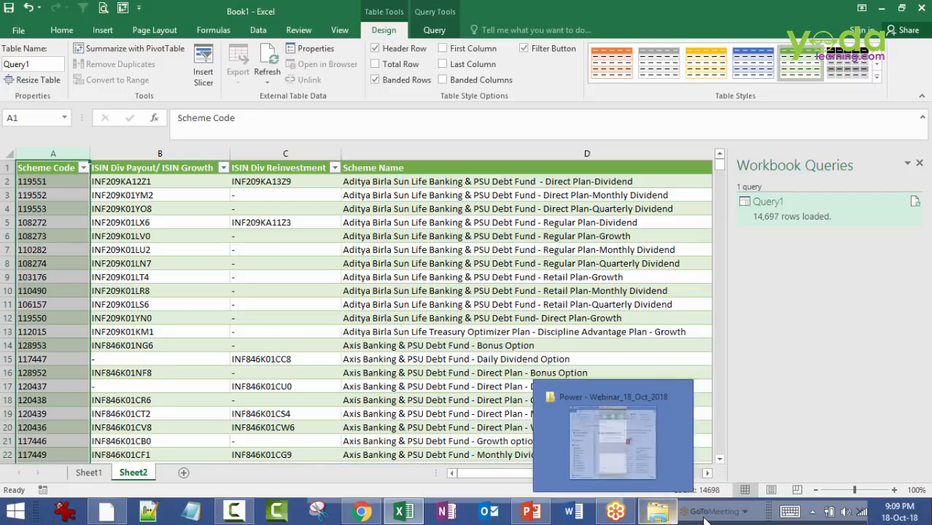
Minimize the Excel workbook and reposition the GoToMeeting control panel so that its chat area can be read
{"action": "left_click", "coordinate": [881, 7]}
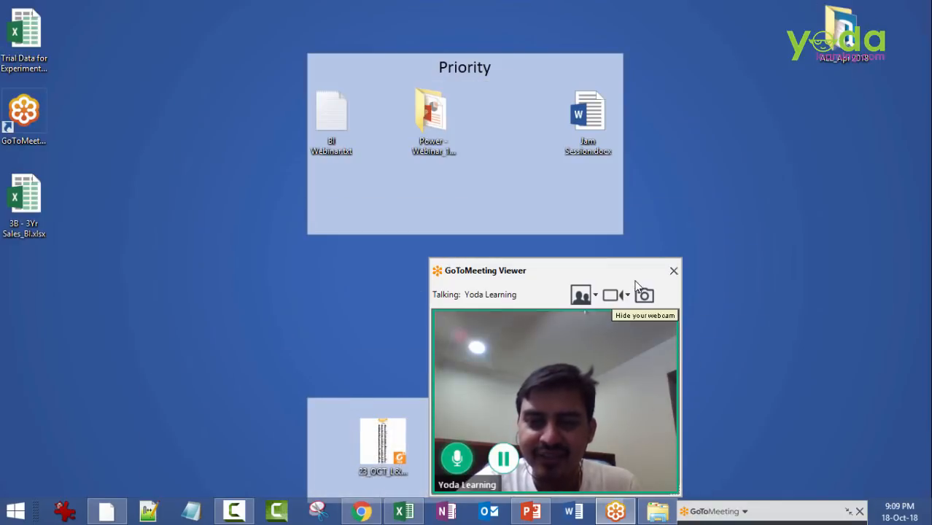
{"action": "left_click_drag", "start_coordinate": [765, 511], "coordinate": [768, 13]}
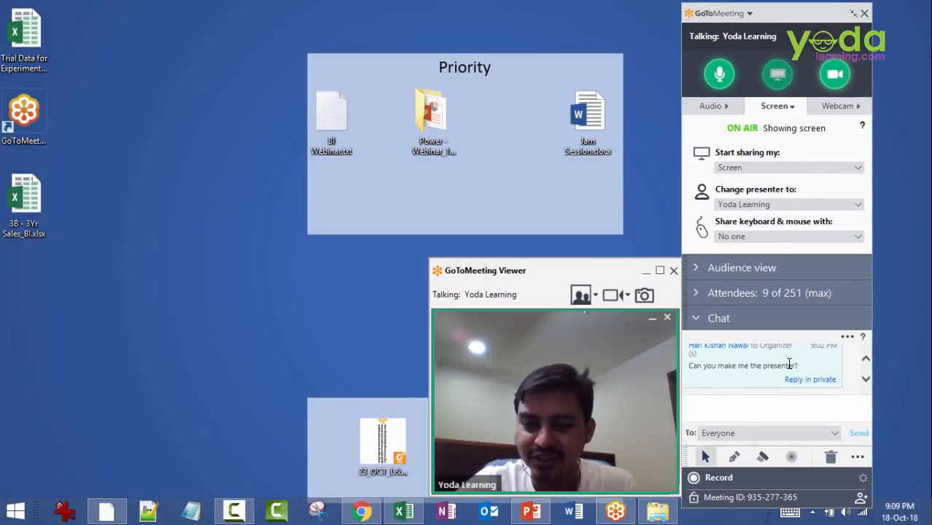
Read through the attendees' messages in the GoToMeeting chat
{"action": "left_click", "coordinate": [865, 358]}
{"action": "left_click", "coordinate": [865, 361]}
{"action": "left_click", "coordinate": [865, 361]}
{"action": "left_click", "coordinate": [866, 361]}
{"action": "left_click", "coordinate": [866, 380]}
{"action": "left_click", "coordinate": [866, 380]}
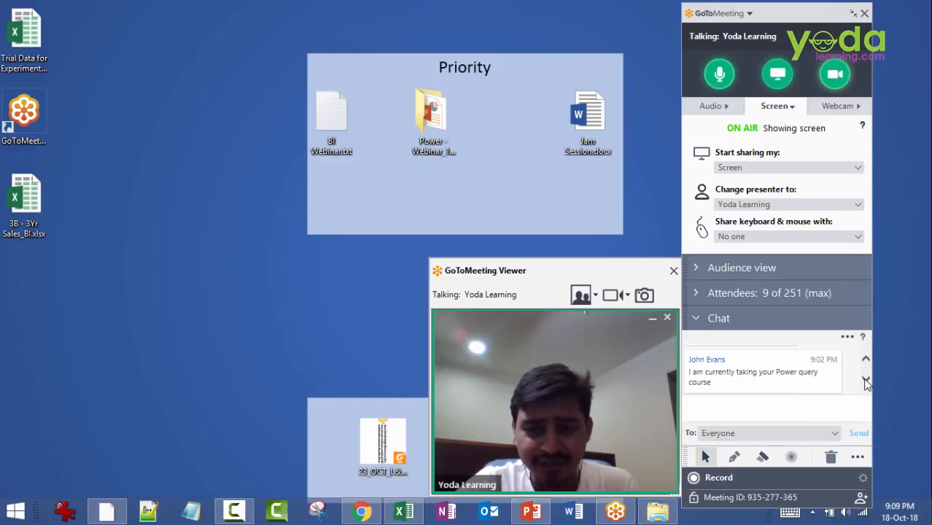
{"action": "left_click", "coordinate": [865, 358]}
{"action": "left_click", "coordinate": [866, 358]}
{"action": "left_click", "coordinate": [865, 358]}
Move the GoToMeeting windows out of the way, switch to PowerPoint and show slide 4, "#2 - Power BI Desktop & Power Query"
{"action": "left_click_drag", "start_coordinate": [817, 20], "coordinate": [815, 450]}
{"action": "left_click_drag", "start_coordinate": [549, 268], "coordinate": [616, 466]}
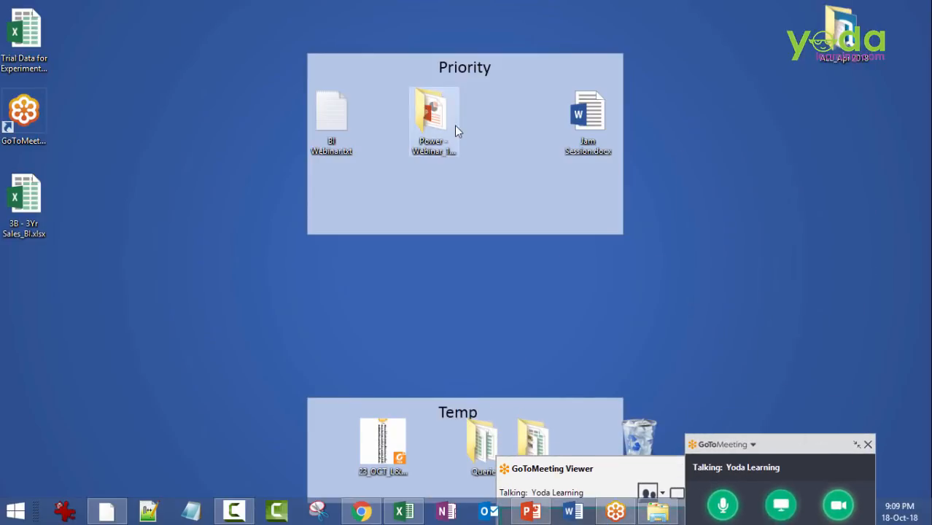
{"action": "left_click", "coordinate": [531, 512]}
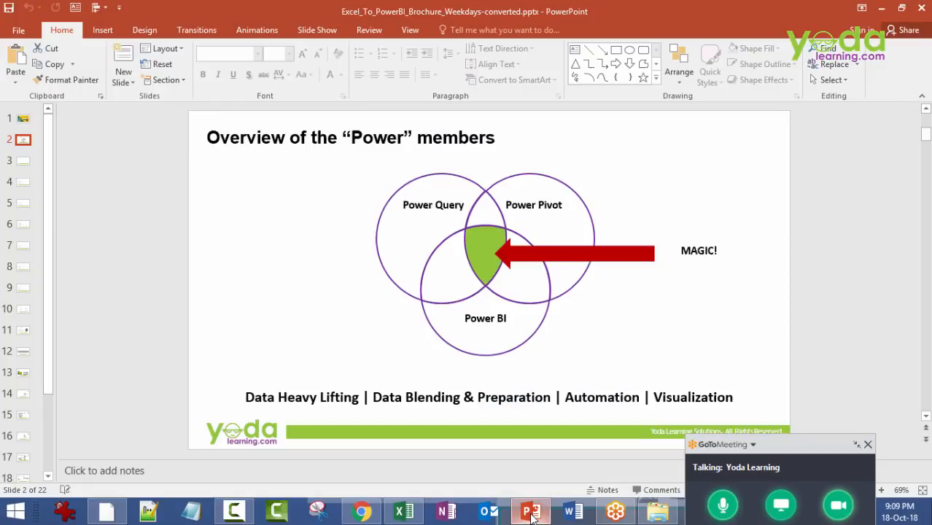
{"action": "left_click", "coordinate": [23, 183]}
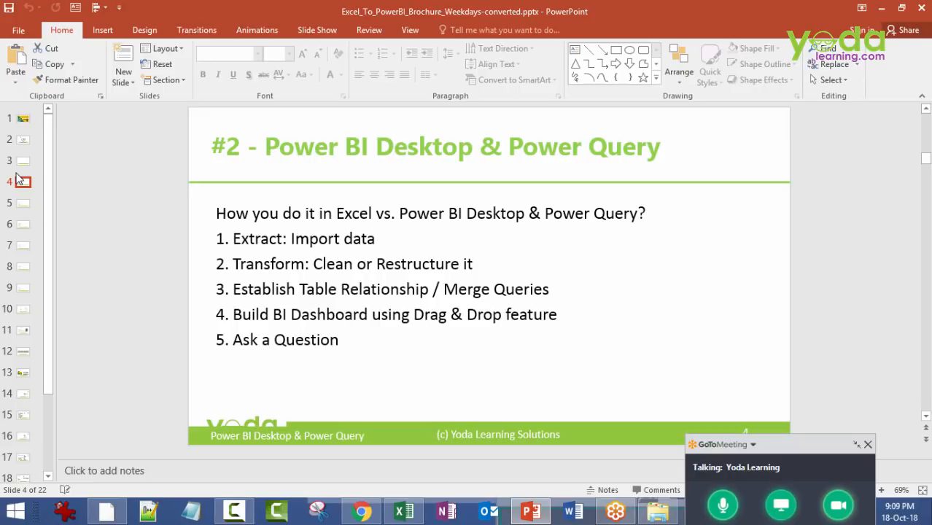
{"action": "left_click", "coordinate": [23, 162]}
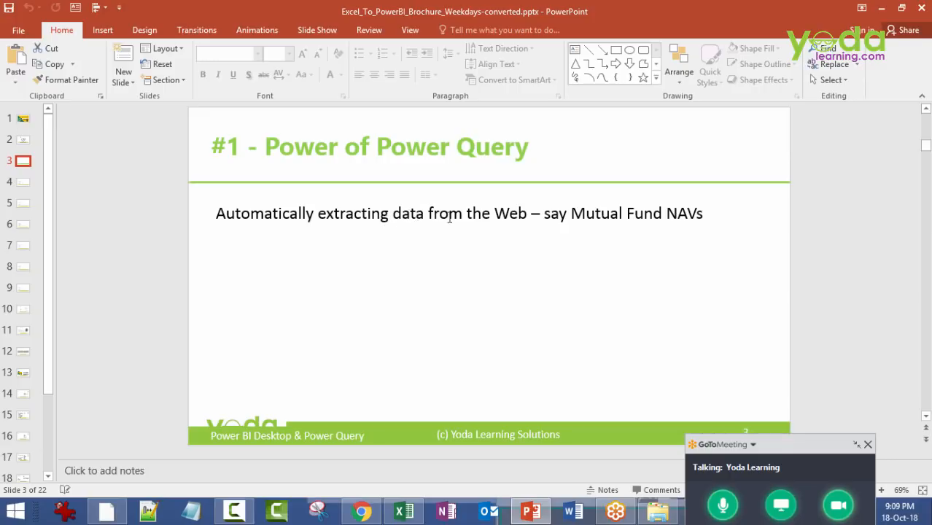
{"action": "left_click", "coordinate": [25, 185]}
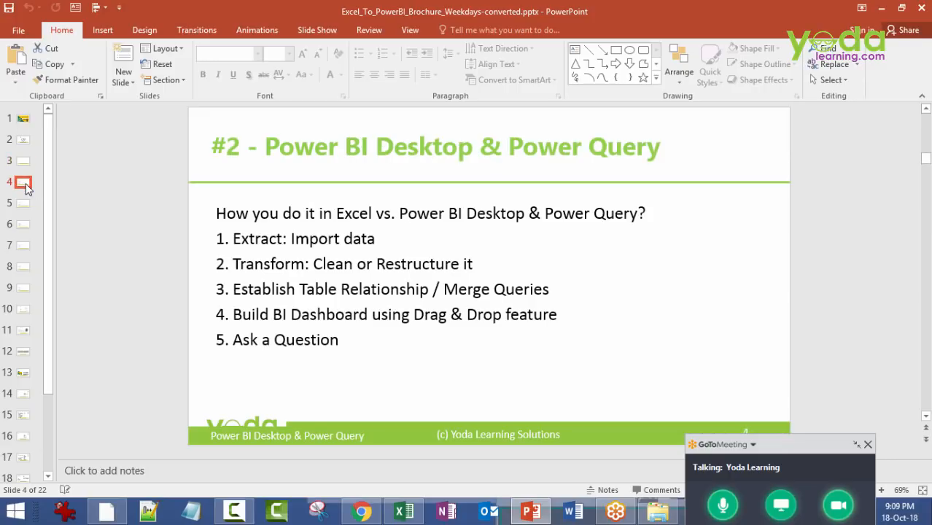
Highlight slide 4's lines on extracting, transforming, relating tables and building dashboards, and finally the whole text block
{"action": "left_click_drag", "start_coordinate": [264, 238], "coordinate": [374, 238]}
{"action": "left_click_drag", "start_coordinate": [250, 264], "coordinate": [484, 266]}
{"action": "left_click_drag", "start_coordinate": [271, 289], "coordinate": [557, 297]}
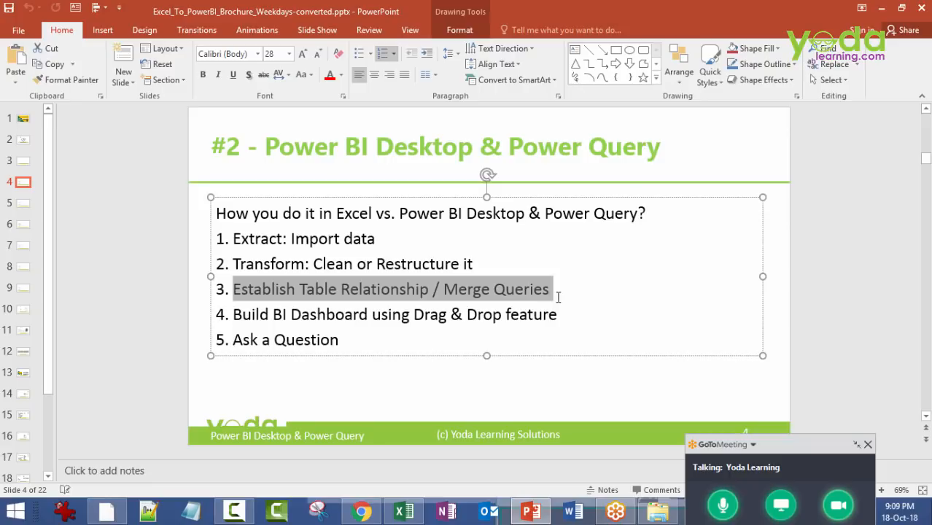
{"action": "left_click_drag", "start_coordinate": [391, 315], "coordinate": [570, 318]}
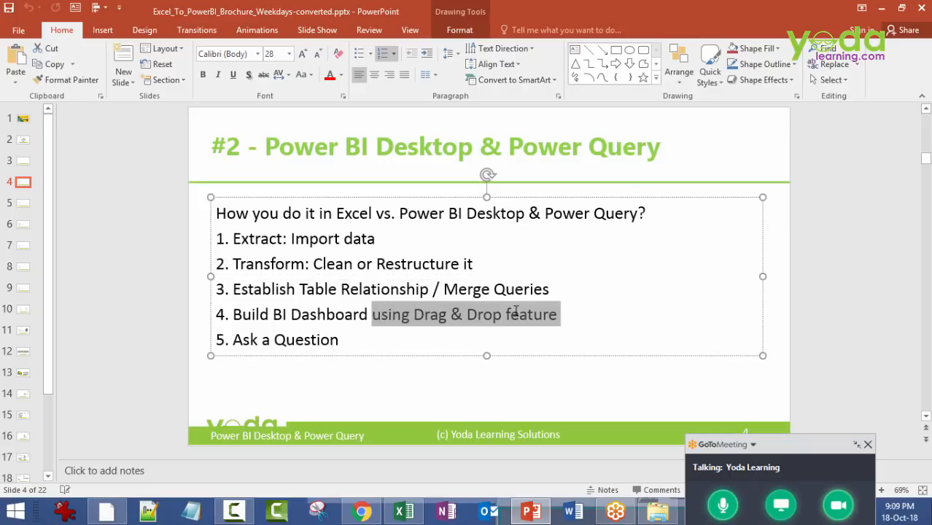
{"action": "left_click_drag", "start_coordinate": [339, 336], "coordinate": [219, 215]}
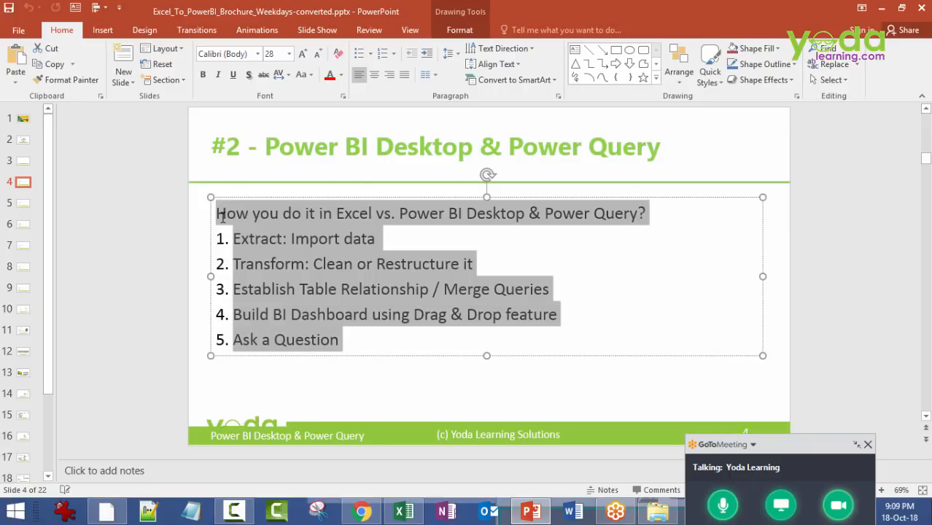
Minimize PowerPoint and open the workbook 3B - 3Yr Sales_BI.xlsx from the desktop
{"action": "left_click", "coordinate": [881, 7]}
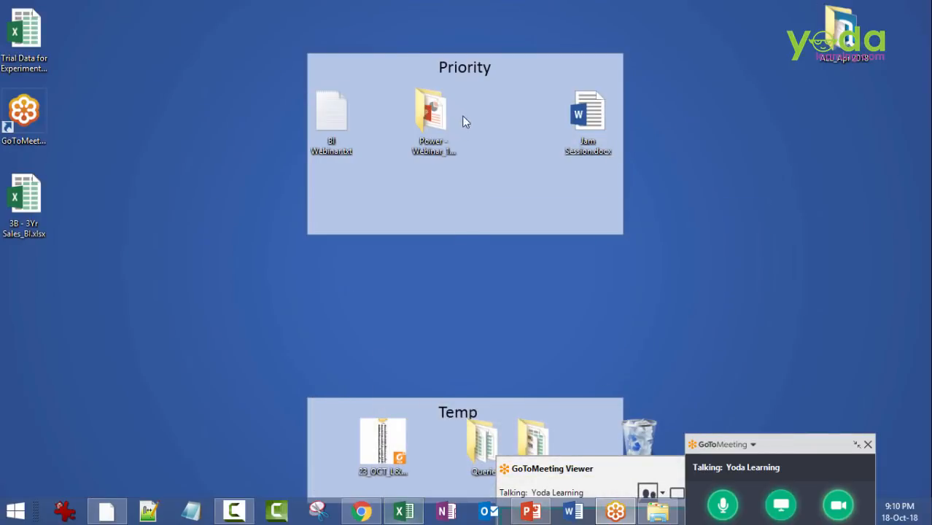
{"action": "double_click", "coordinate": [436, 122]}
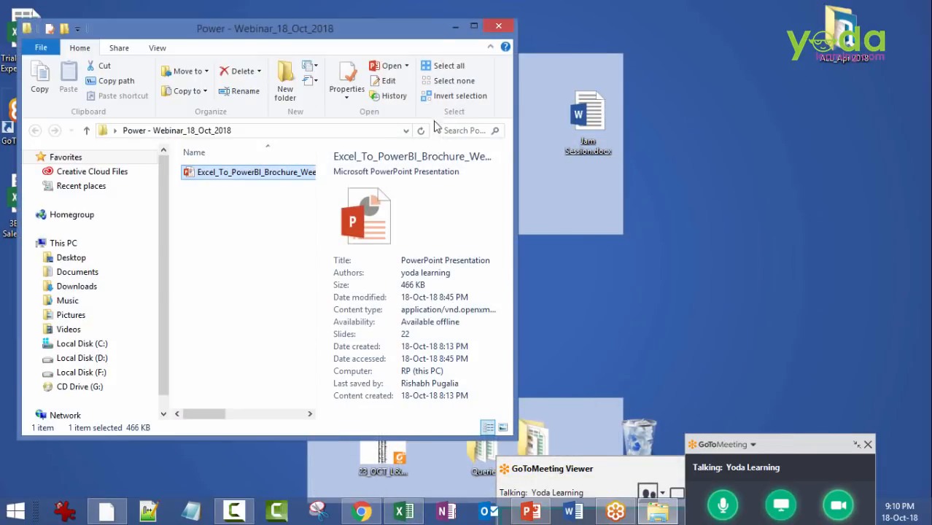
{"action": "left_click", "coordinate": [463, 15]}
{"action": "double_click", "coordinate": [31, 216]}
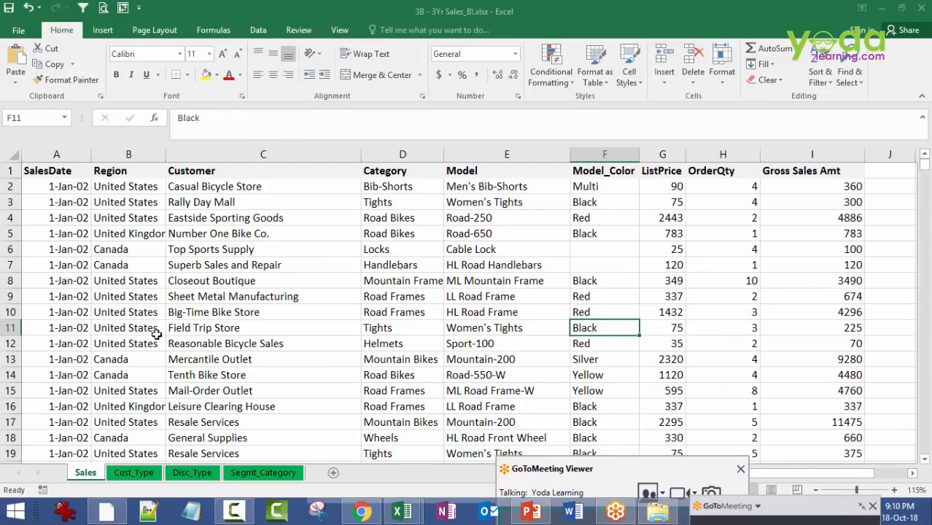
Look over the workbook's Sales, Cust_Type and Segmt_Category worksheets and return to Sales
{"action": "left_click", "coordinate": [154, 283]}
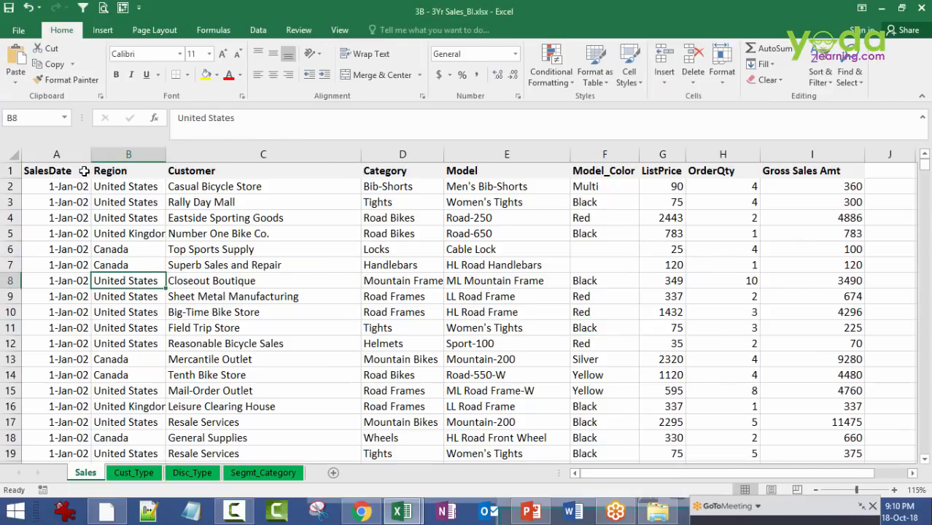
{"action": "left_click", "coordinate": [257, 472]}
{"action": "left_click", "coordinate": [134, 472]}
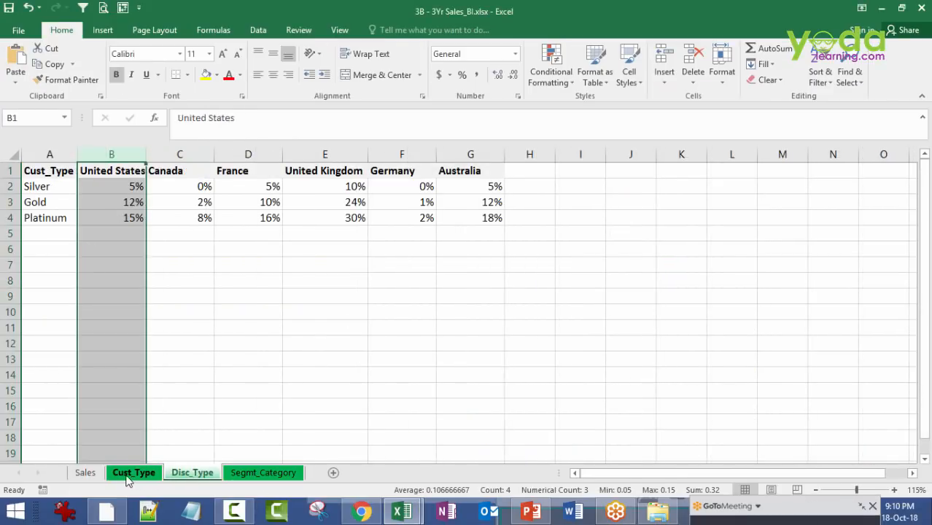
{"action": "left_click", "coordinate": [86, 472]}
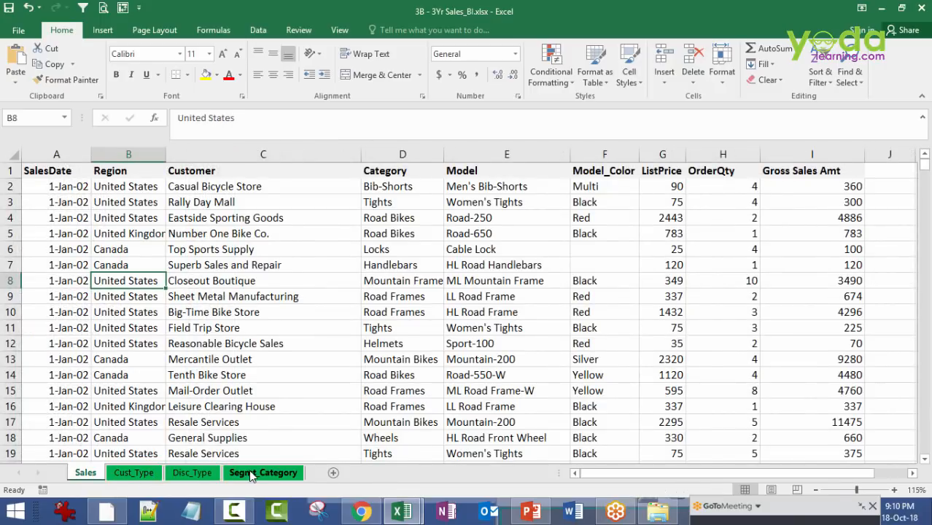
{"action": "left_click", "coordinate": [248, 471]}
{"action": "left_click", "coordinate": [150, 474]}
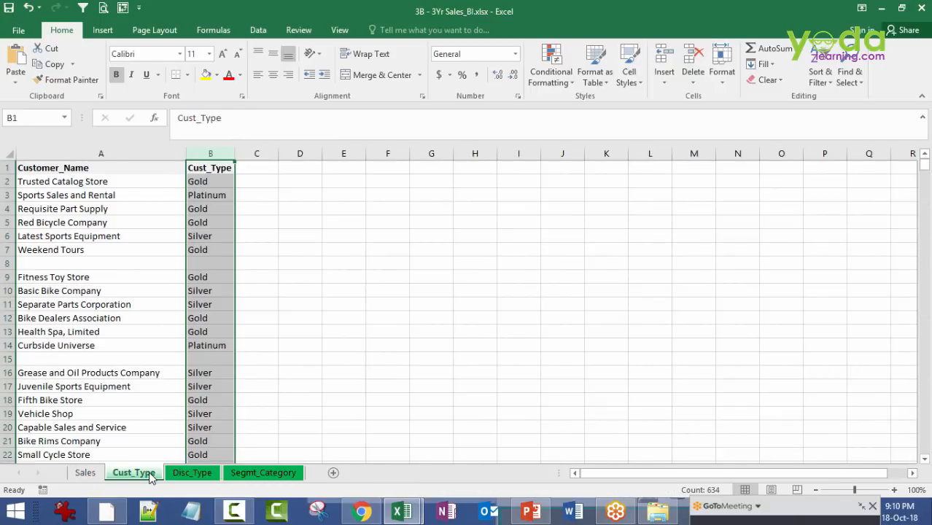
{"action": "left_click", "coordinate": [96, 477]}
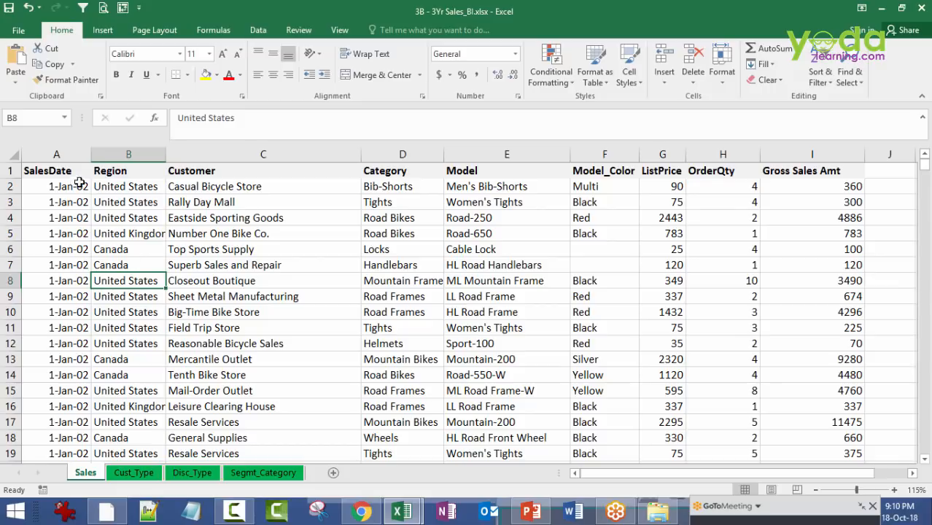
Examine how far the Sales data extends by date, and highlight the Region, Customer, Category, Model and Model_Color columns one by one
{"action": "left_click", "coordinate": [74, 153]}
{"action": "key", "text": "ctrl+Down"}
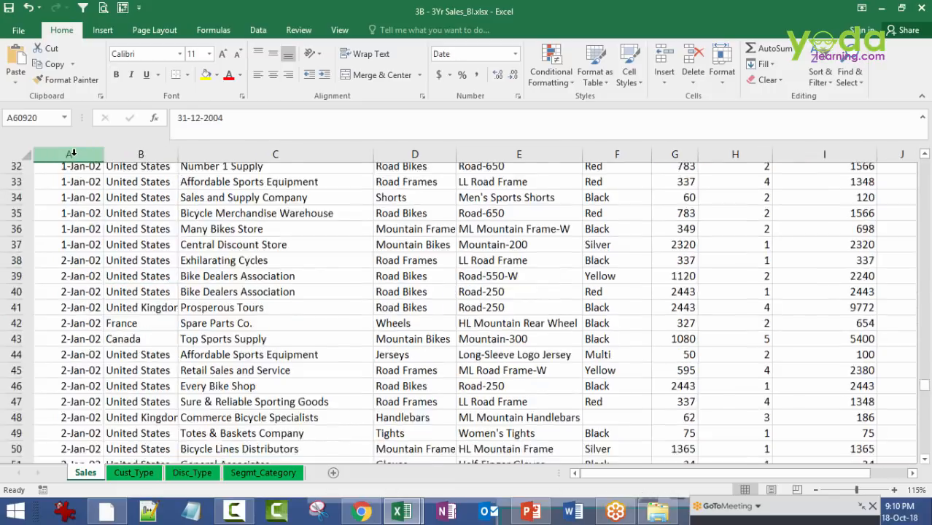
{"action": "scroll", "coordinate": [54, 321], "scroll_direction": "down", "scroll_amount": 3}
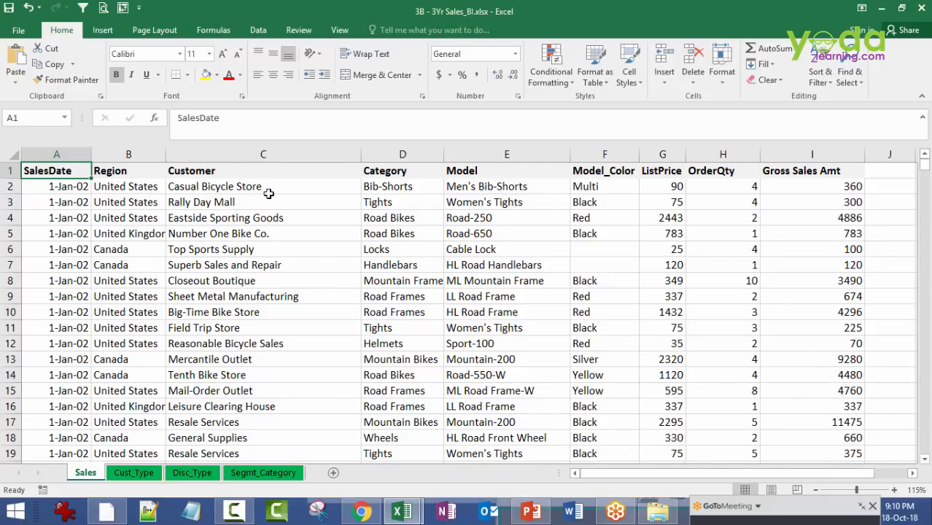
{"action": "left_click", "coordinate": [137, 151]}
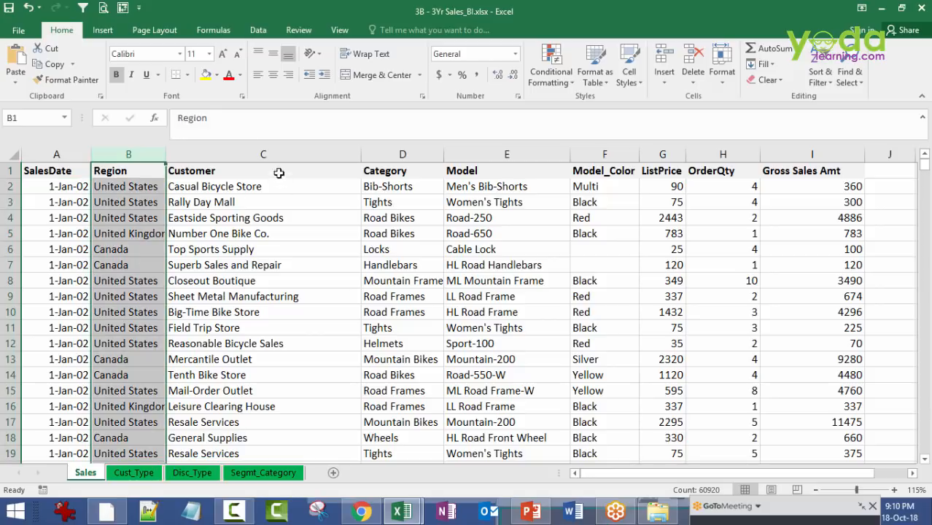
{"action": "left_click", "coordinate": [258, 151]}
{"action": "left_click", "coordinate": [388, 152]}
{"action": "left_click", "coordinate": [511, 151]}
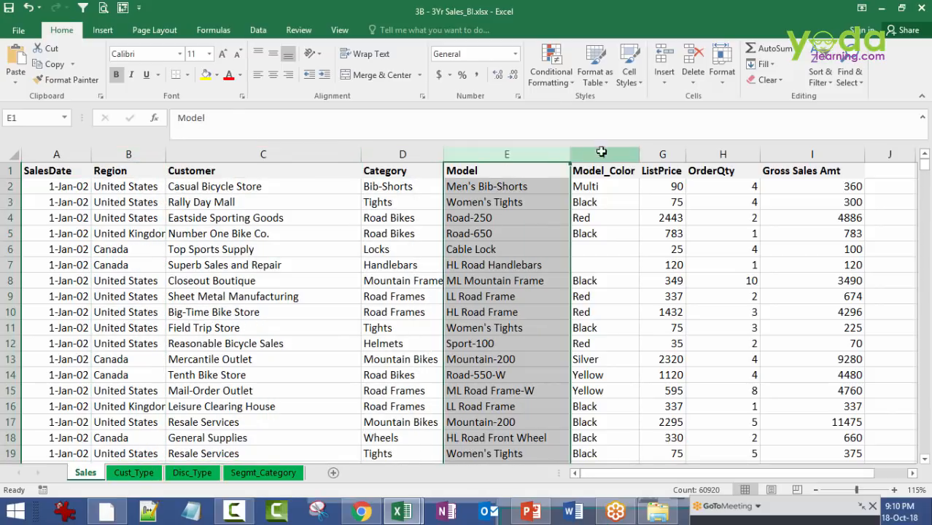
{"action": "left_click", "coordinate": [605, 152]}
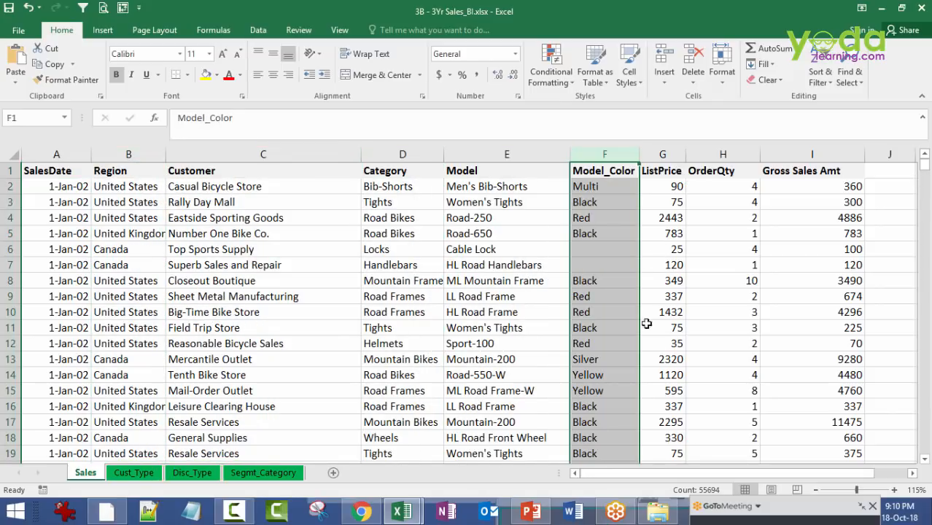
Review the lookup worksheets and highlight the first customers with their customer types, A2:B7, on Cust_Type
{"action": "left_click", "coordinate": [135, 472]}
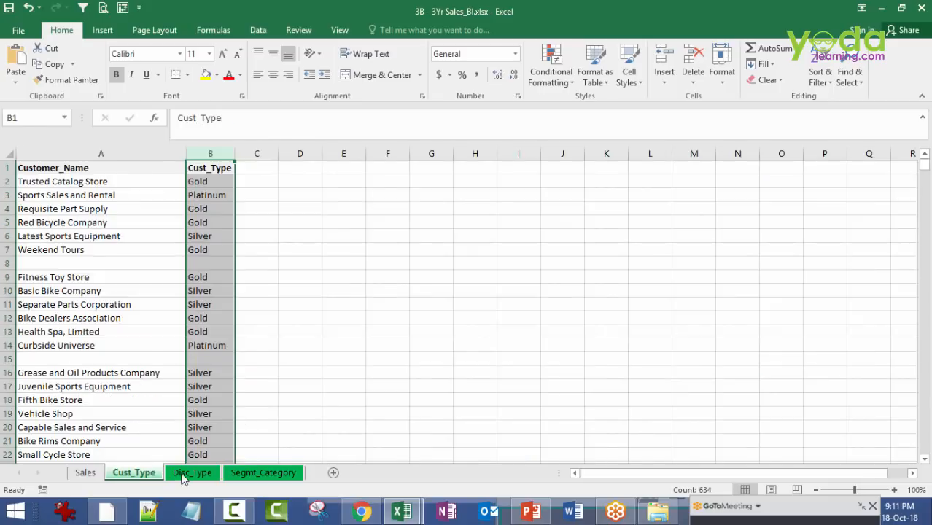
{"action": "left_click", "coordinate": [192, 472]}
{"action": "left_click", "coordinate": [262, 473]}
{"action": "left_click", "coordinate": [133, 473]}
{"action": "scroll", "coordinate": [188, 293], "scroll_direction": "up", "scroll_amount": 4}
{"action": "left_click_drag", "start_coordinate": [89, 200], "coordinate": [338, 305]}
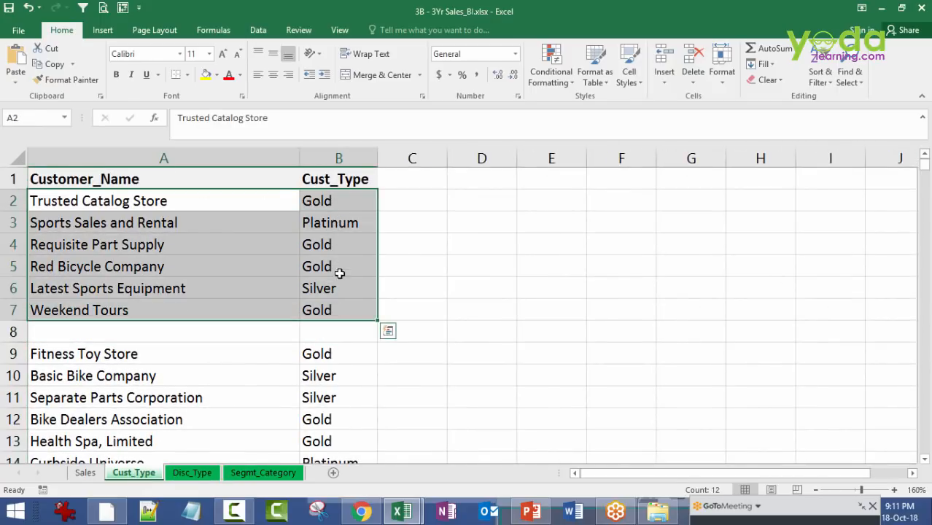
On the Disc_Type sheet, enlarge the view and highlight the customer types, the country headings and the discount rates in B2:G4
{"action": "left_click", "coordinate": [192, 472]}
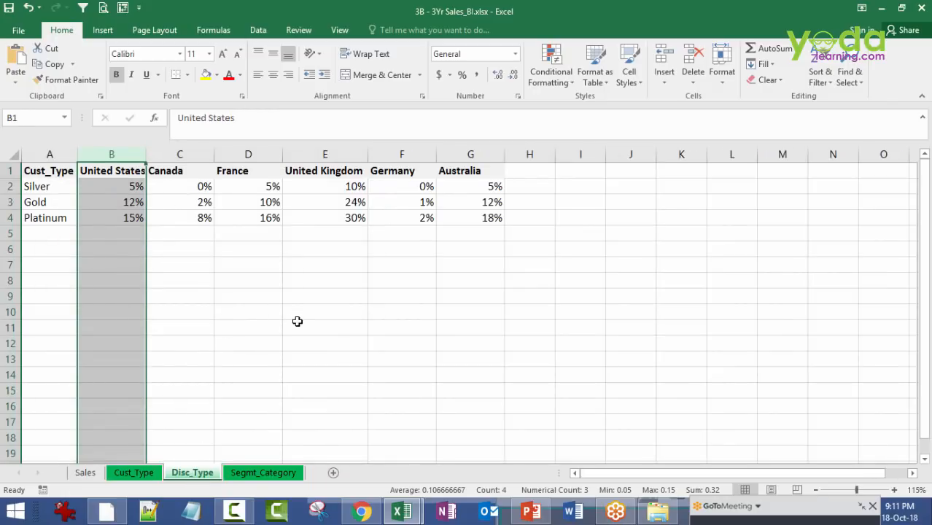
{"action": "scroll", "coordinate": [295, 321], "scroll_direction": "up", "scroll_amount": 5}
{"action": "left_click_drag", "start_coordinate": [85, 208], "coordinate": [83, 277]}
{"action": "left_click_drag", "start_coordinate": [203, 184], "coordinate": [762, 186]}
{"action": "left_click_drag", "start_coordinate": [773, 263], "coordinate": [162, 206]}
Return to the Sales sheet and select its columns from SalesDate through Gross Sales Amt
{"action": "left_click", "coordinate": [86, 472]}
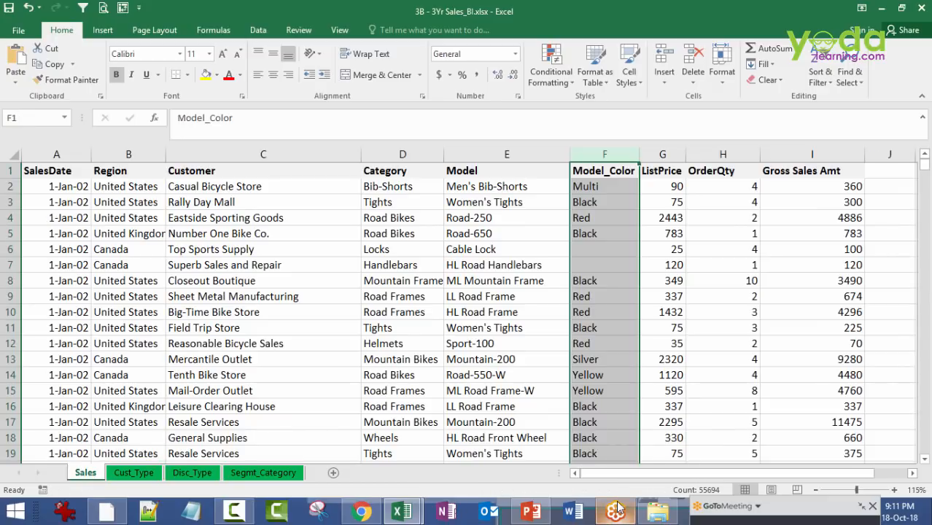
{"action": "mouse_move", "coordinate": [616, 512]}
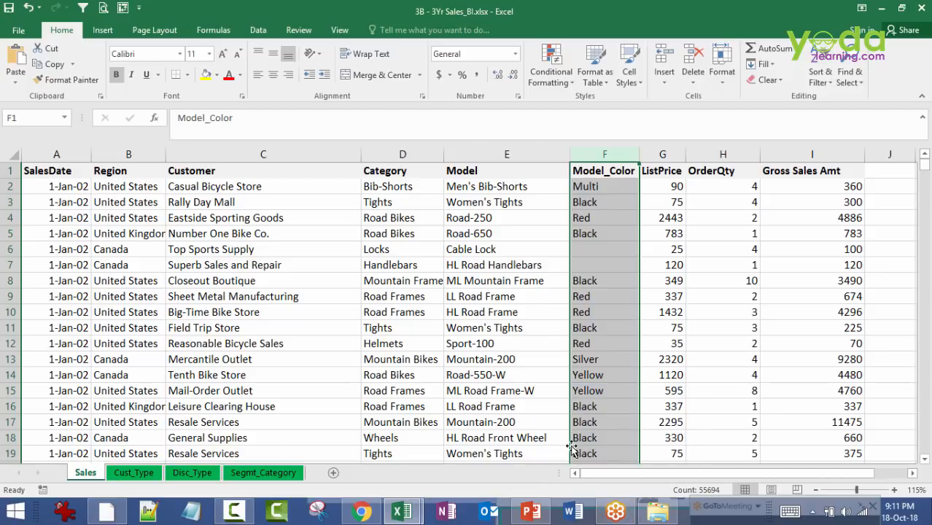
{"action": "left_click_drag", "start_coordinate": [56, 154], "coordinate": [795, 145]}
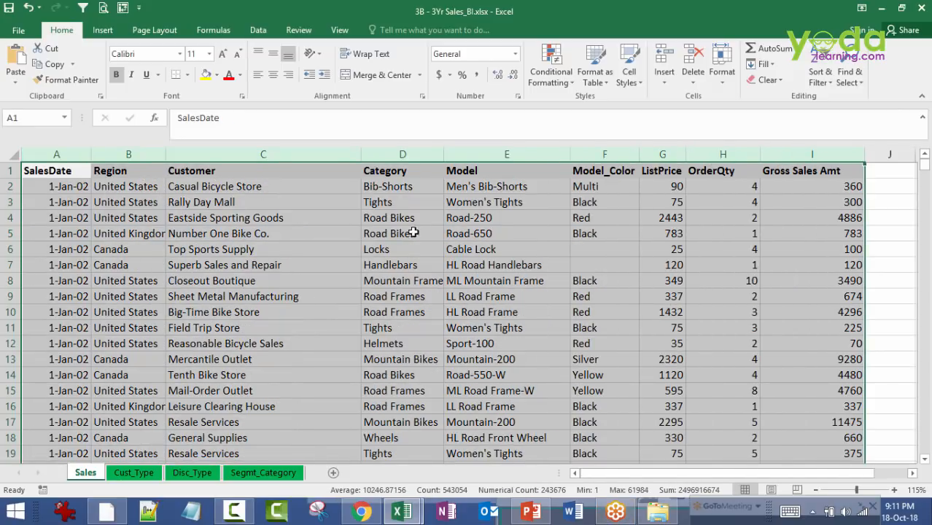
{"action": "left_click", "coordinate": [612, 513]}
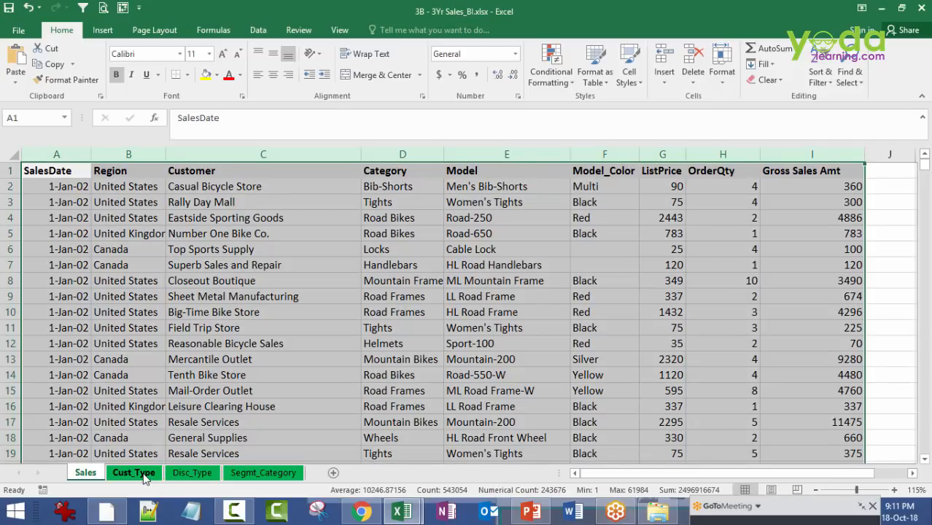
Revisit the Cust_Type and Disc_Type lookup tables and go back to the Sales sheet
{"action": "left_click", "coordinate": [138, 474]}
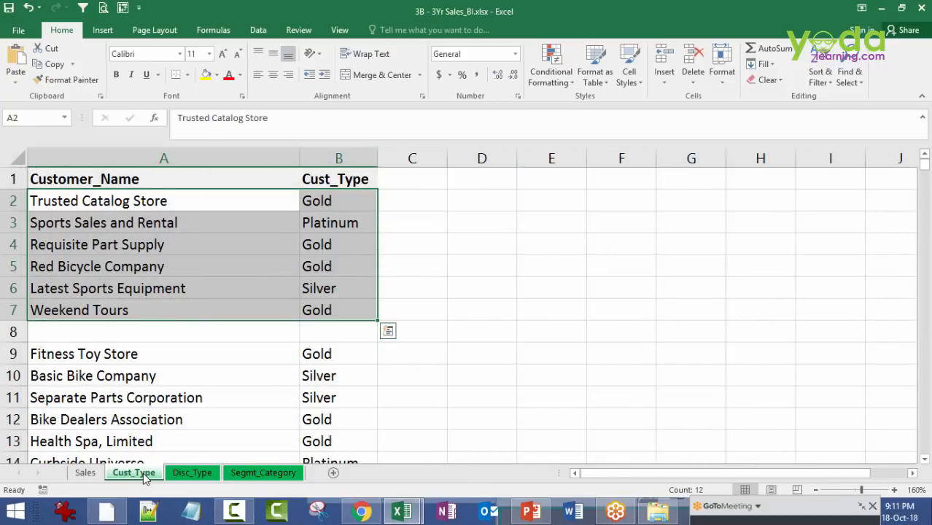
{"action": "left_click", "coordinate": [189, 474]}
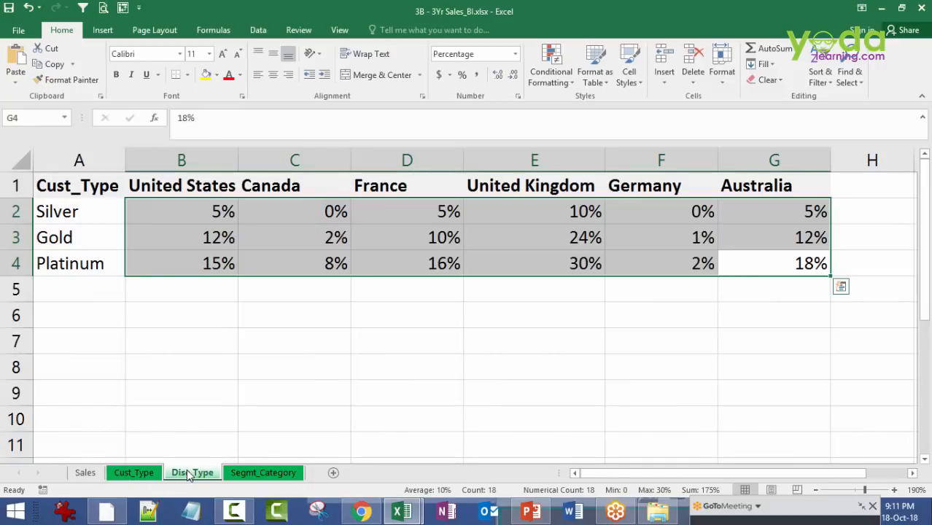
{"action": "left_click", "coordinate": [92, 475]}
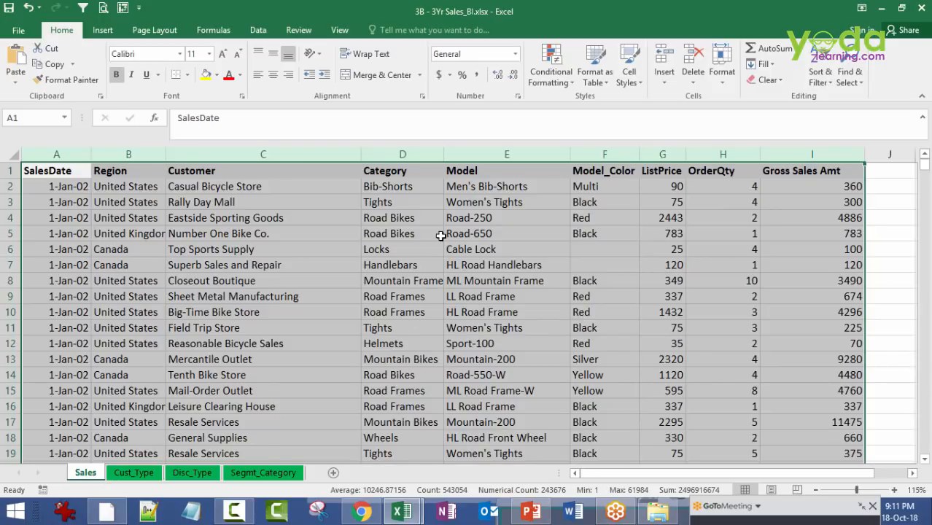
Expand the GoToMeeting control panel and read the attendee's chat question about querying a specific tab from multiple workbooks
{"action": "left_click", "coordinate": [725, 505]}
{"action": "left_click_drag", "start_coordinate": [810, 287], "coordinate": [805, 241]}
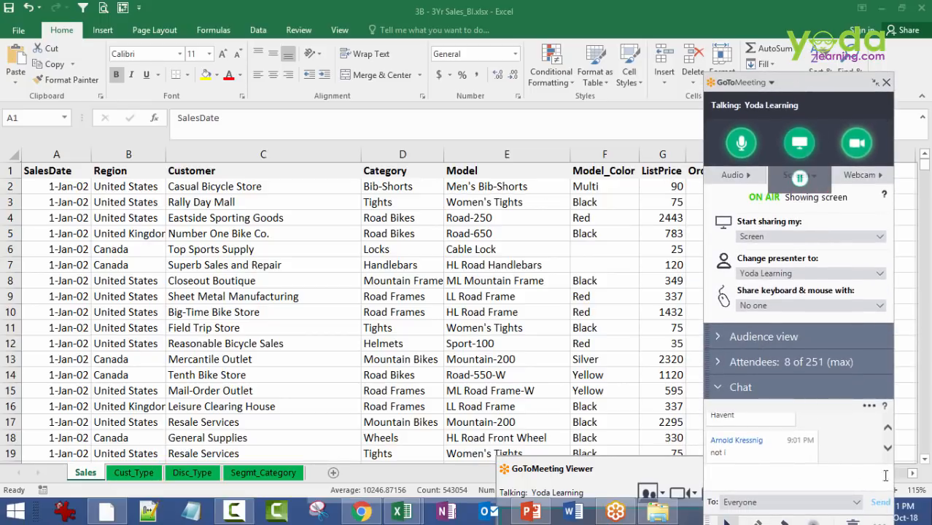
{"action": "left_click", "coordinate": [887, 448]}
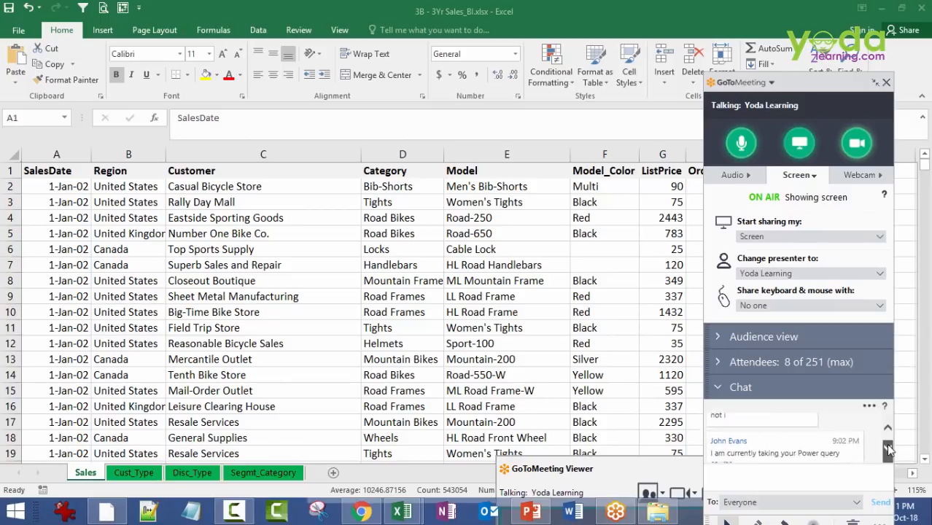
{"action": "left_click", "coordinate": [887, 448]}
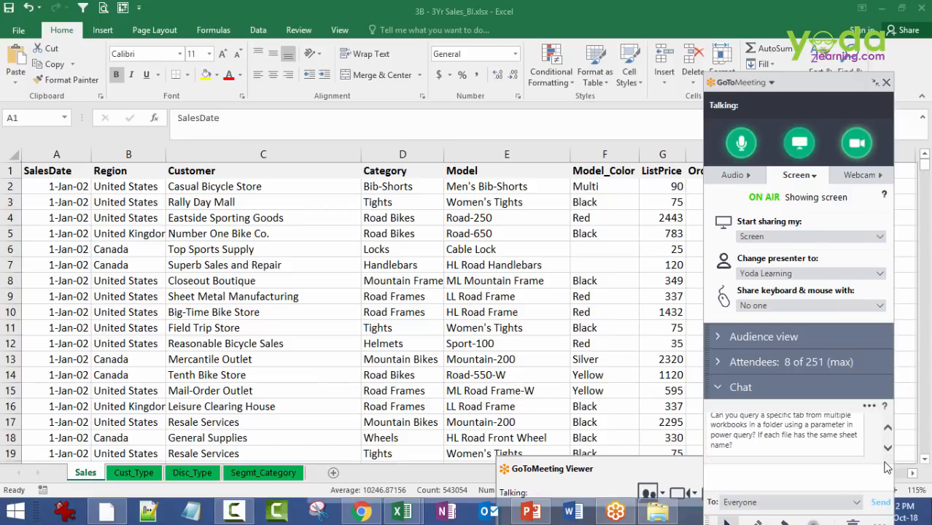
Reread the attendee's chat question and display the new-query option for importing files from a folder
{"action": "left_click", "coordinate": [887, 428]}
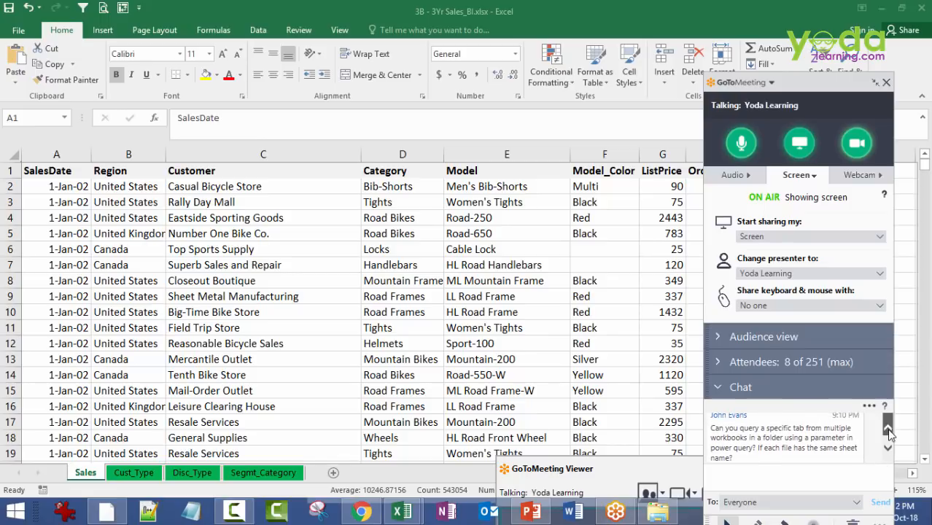
{"action": "left_click", "coordinate": [887, 448]}
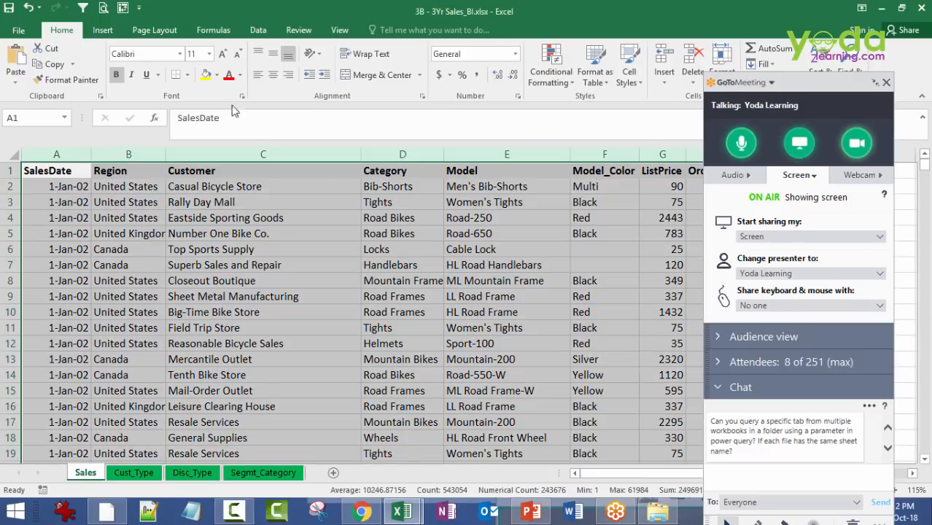
{"action": "left_click", "coordinate": [255, 29]}
{"action": "left_click", "coordinate": [188, 73]}
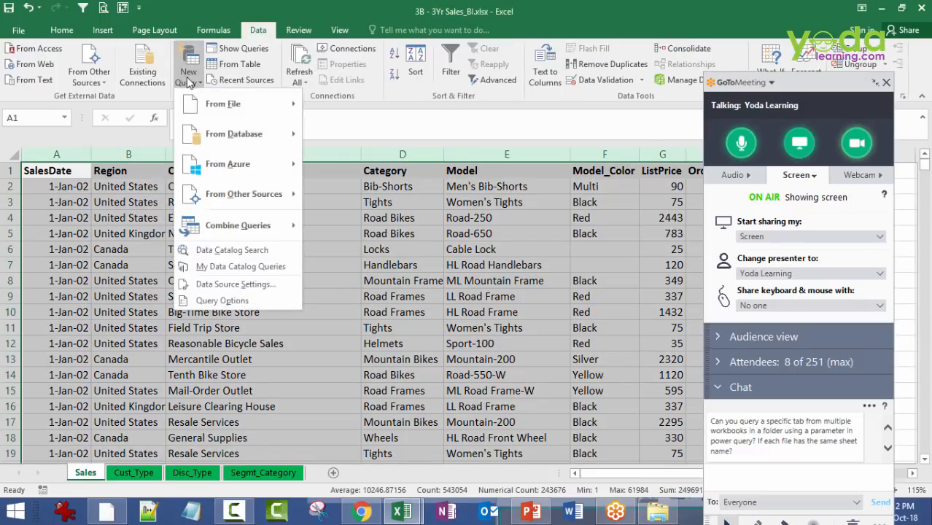
{"action": "mouse_move", "coordinate": [237, 109]}
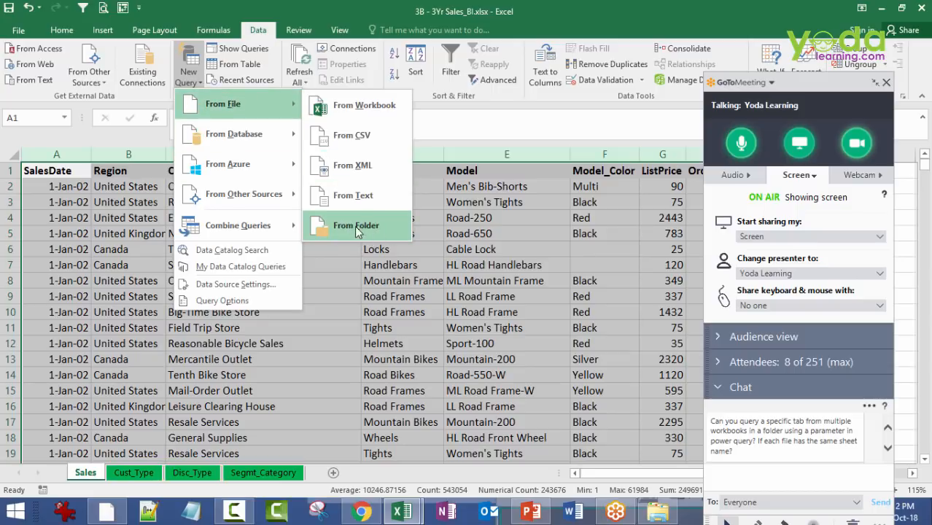
Read the next chat message and move the GoToMeeting panel off the worksheet columns
{"action": "left_click", "coordinate": [886, 449]}
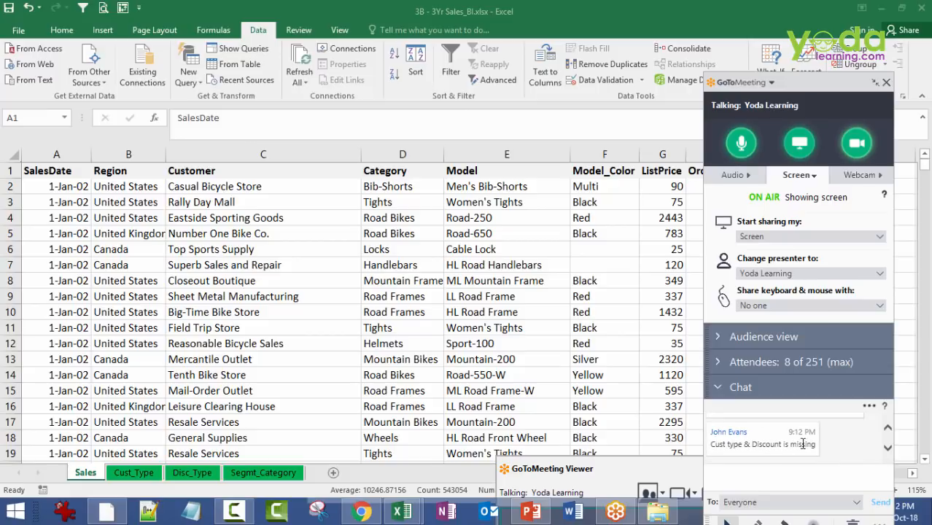
{"action": "left_click_drag", "start_coordinate": [793, 85], "coordinate": [734, 481]}
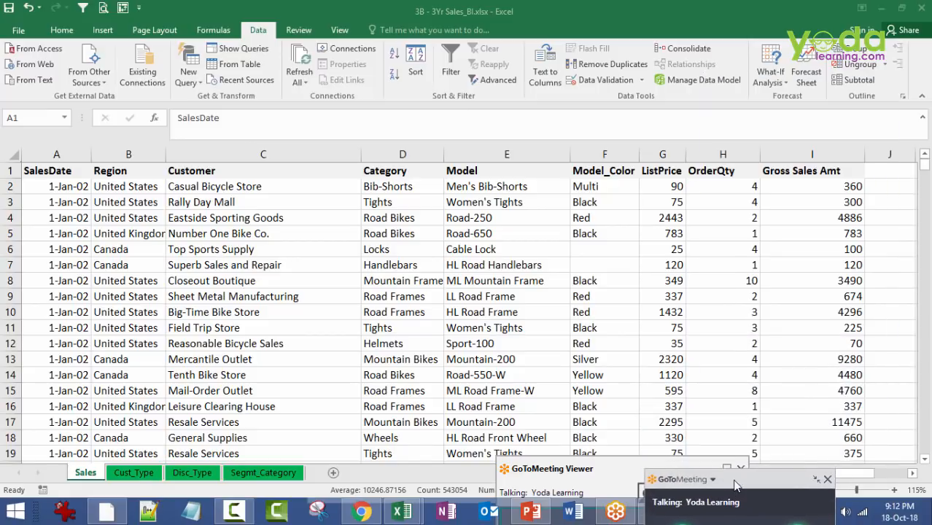
Review the whole Sales data range, the Cust_Type sheet and the Category column of the Sales sheet
{"action": "key", "text": "ctrl+a"}
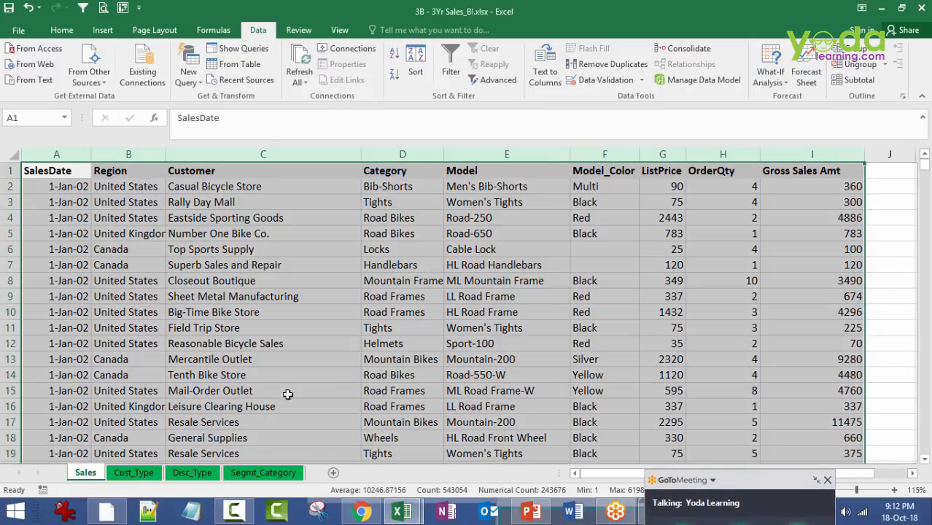
{"action": "left_click", "coordinate": [149, 470]}
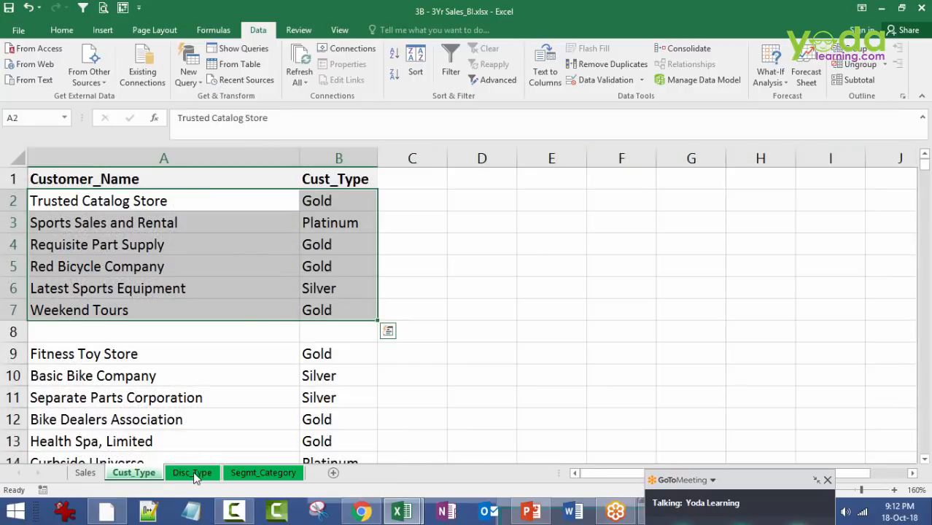
{"action": "left_click", "coordinate": [87, 474]}
{"action": "left_click", "coordinate": [397, 153]}
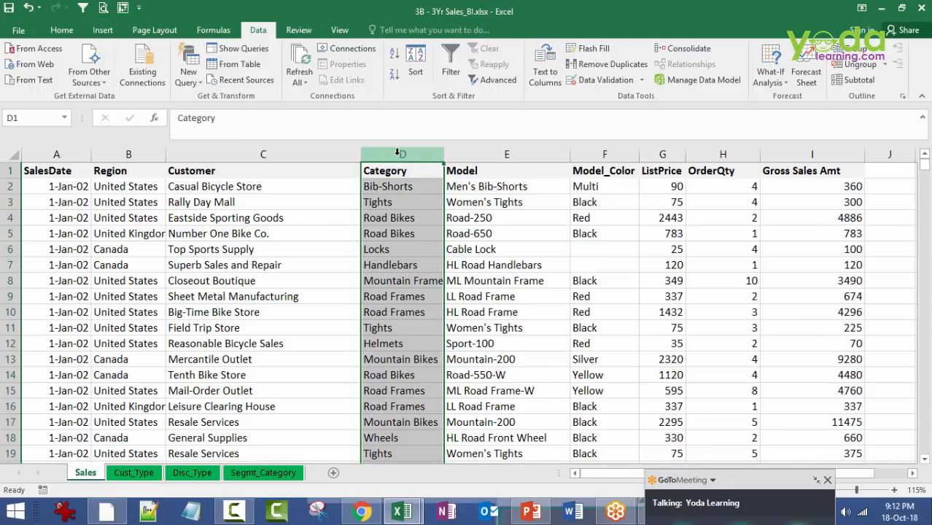
{"action": "left_click", "coordinate": [382, 203]}
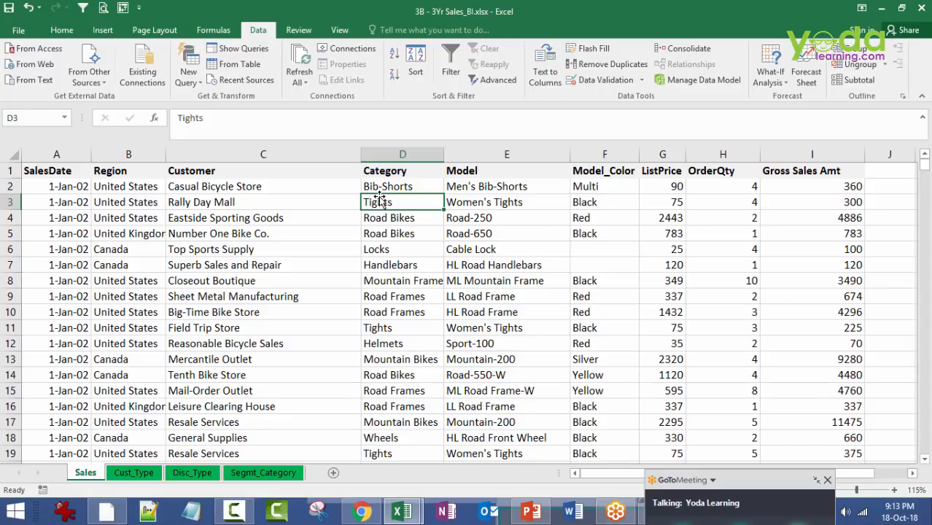
Close the sales workbook and Book1 without saving
{"action": "key", "text": "ctrl+w"}
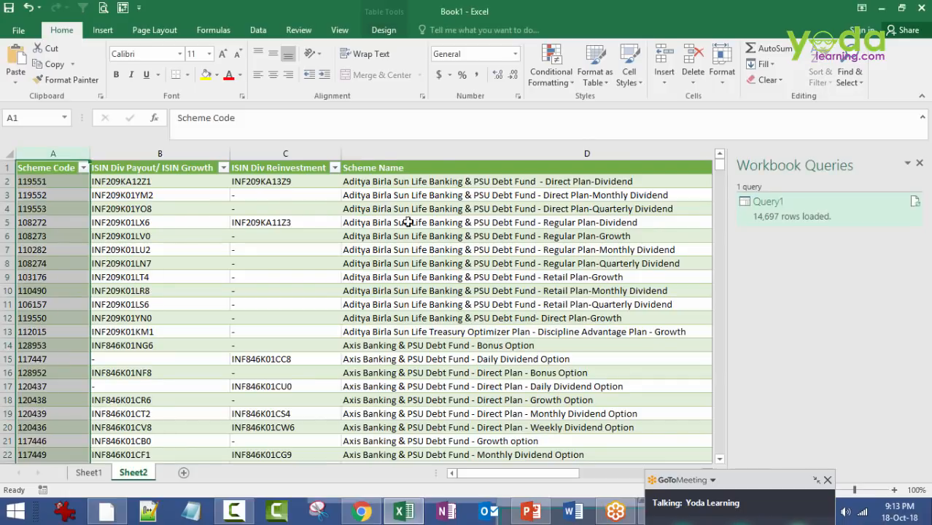
{"action": "left_click", "coordinate": [923, 8]}
{"action": "left_click", "coordinate": [483, 281]}
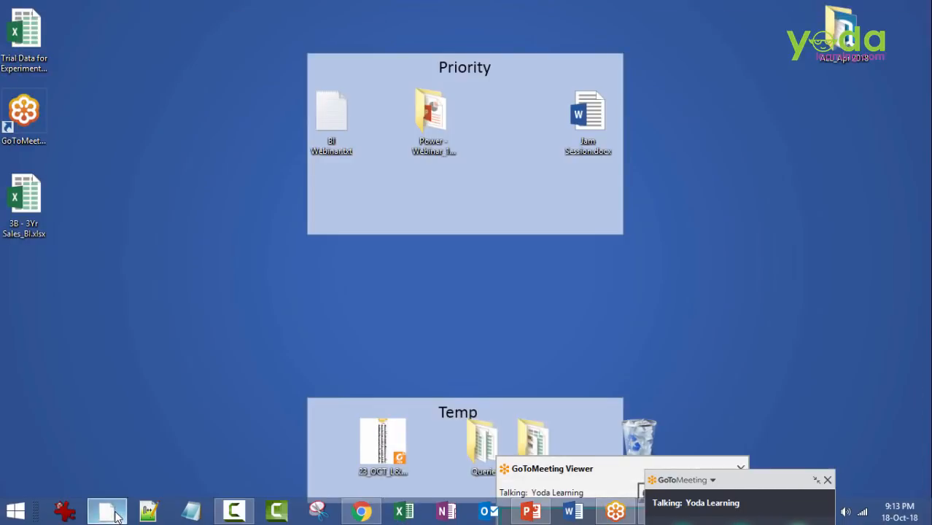
Switch to the Sample report in Power BI Desktop, filter it by 2003 and 2004 in turn, and highlight the Bikes segment
{"action": "left_click", "coordinate": [105, 510]}
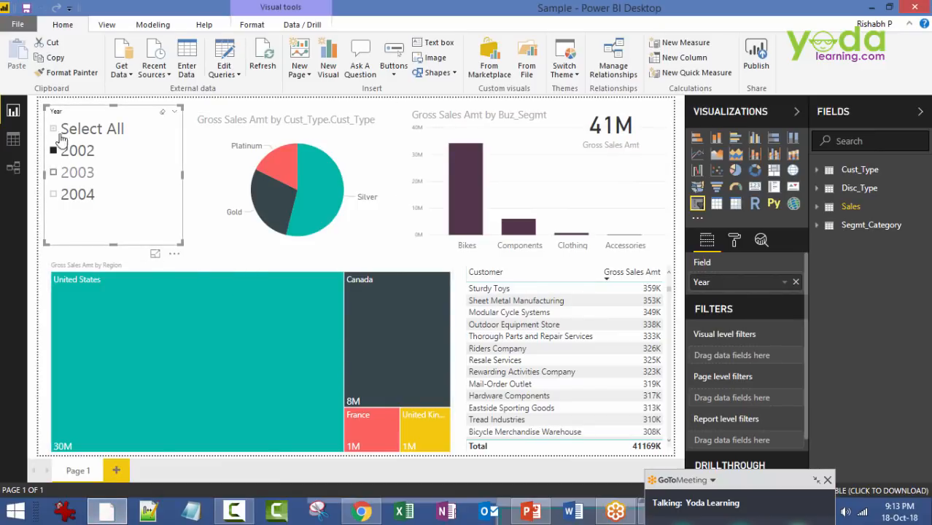
{"action": "left_click", "coordinate": [53, 174]}
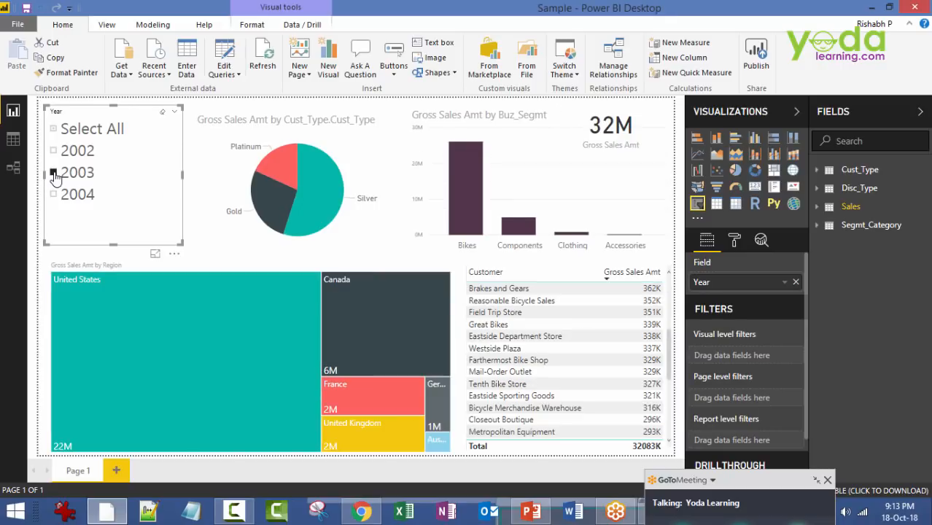
{"action": "left_click", "coordinate": [54, 196]}
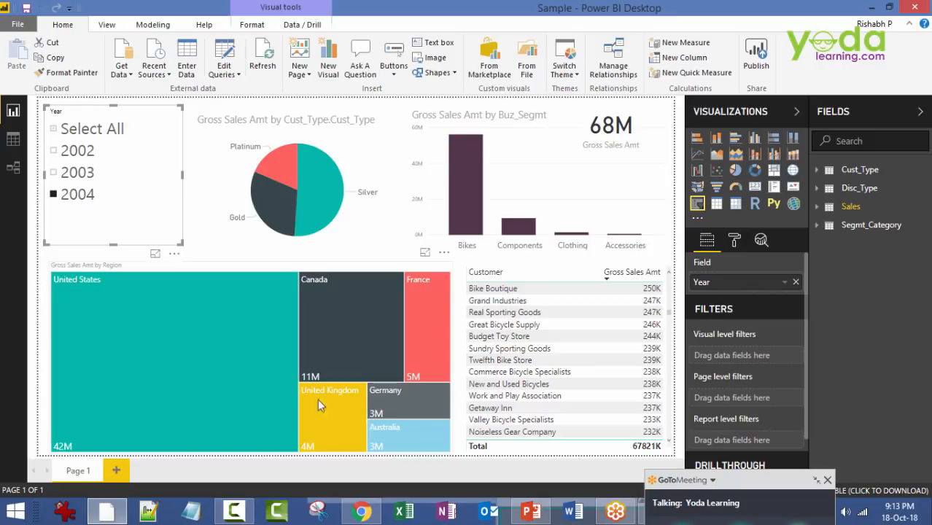
{"action": "left_click", "coordinate": [472, 186]}
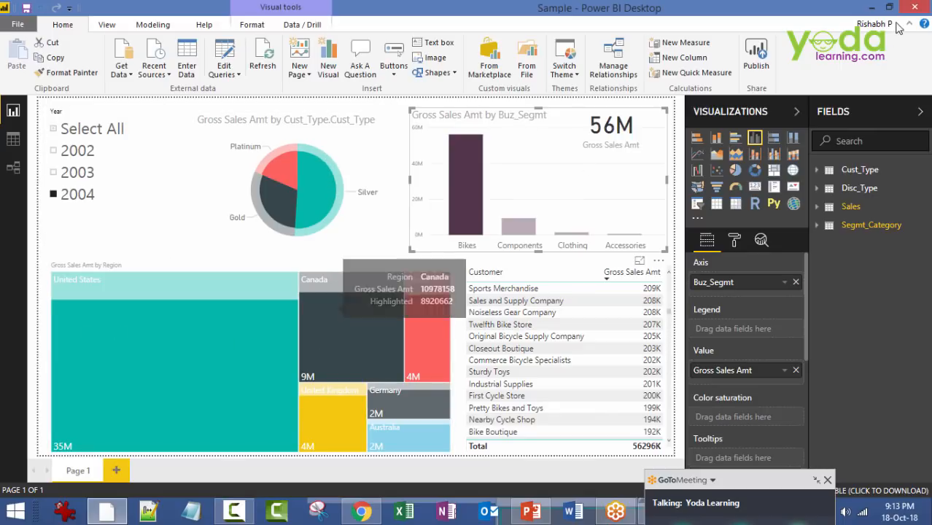
Close the Sample report without saving and launch a blank Power BI Desktop file
{"action": "left_click", "coordinate": [916, 8]}
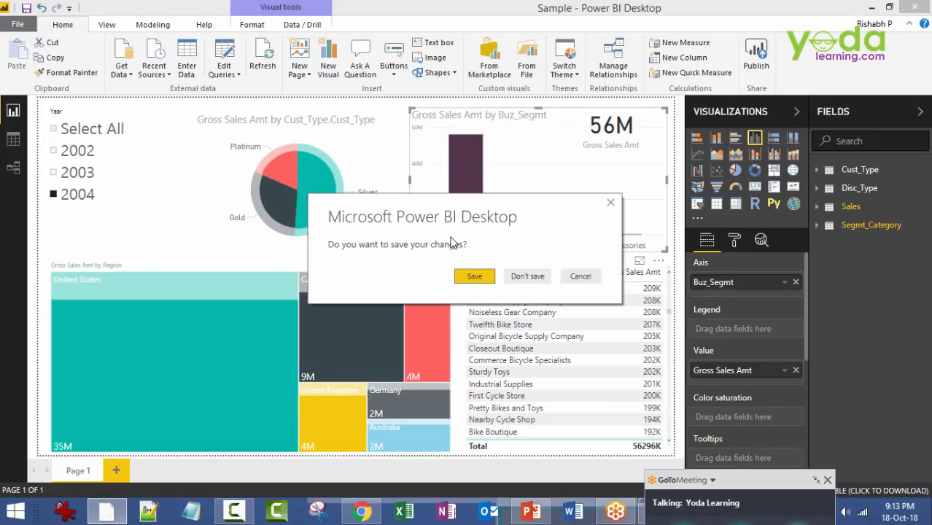
{"action": "left_click", "coordinate": [527, 277]}
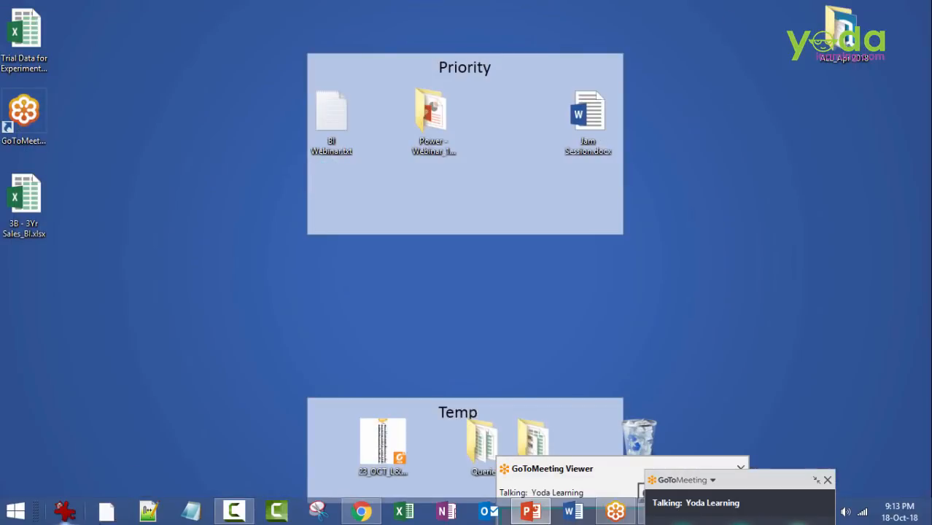
{"action": "left_click", "coordinate": [106, 513]}
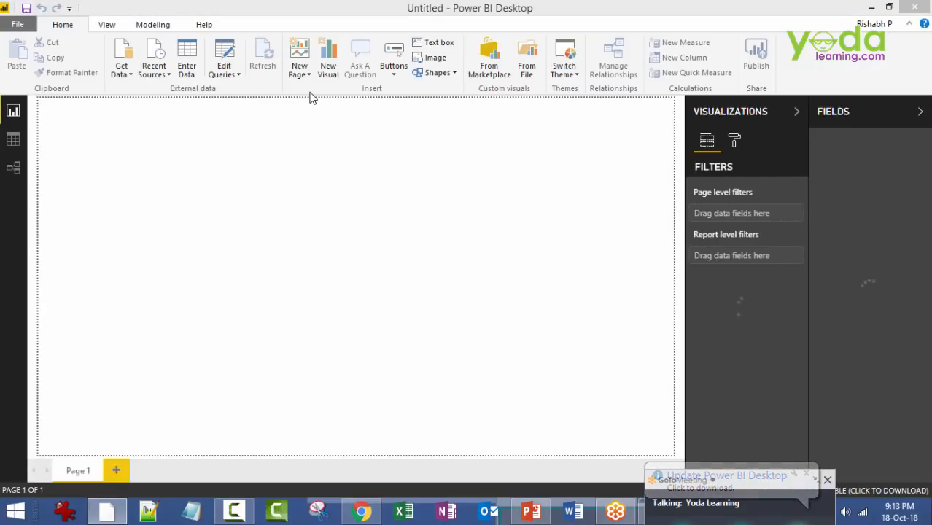
Connect to the Excel workbook 3B - 3Yr Sales_BI.xlsx and select the Cust_Type, Disc_Type, Sales and Segmt_Category tables
{"action": "left_click", "coordinate": [121, 74]}
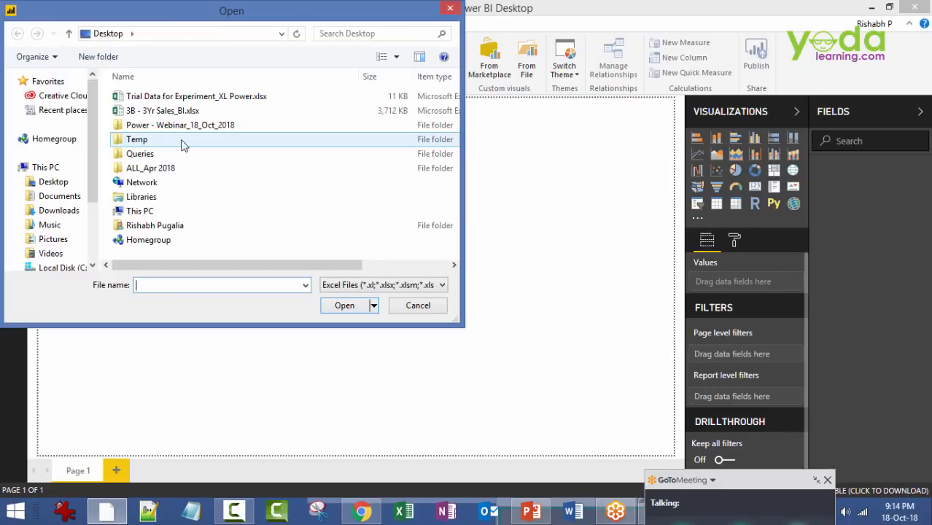
{"action": "double_click", "coordinate": [168, 112]}
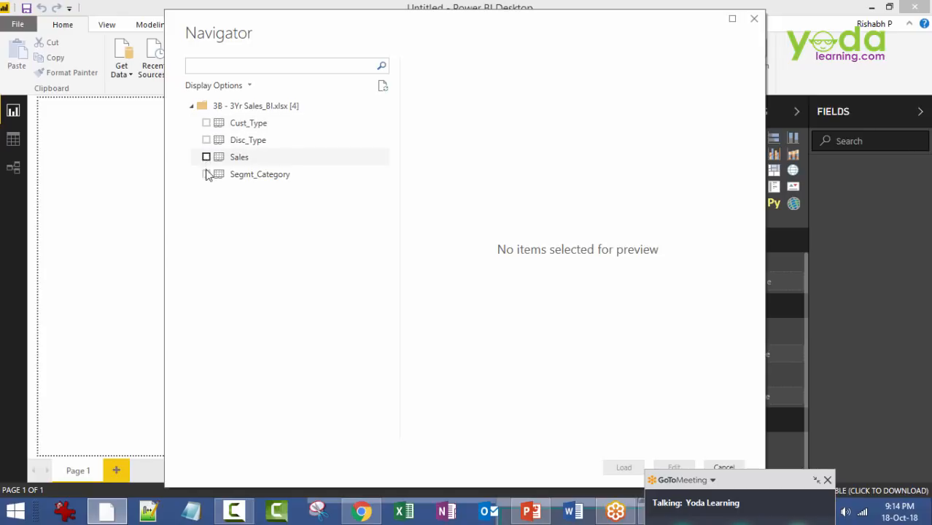
{"action": "left_click", "coordinate": [207, 123]}
{"action": "left_click", "coordinate": [206, 140]}
{"action": "left_click", "coordinate": [206, 157]}
{"action": "left_click", "coordinate": [208, 175]}
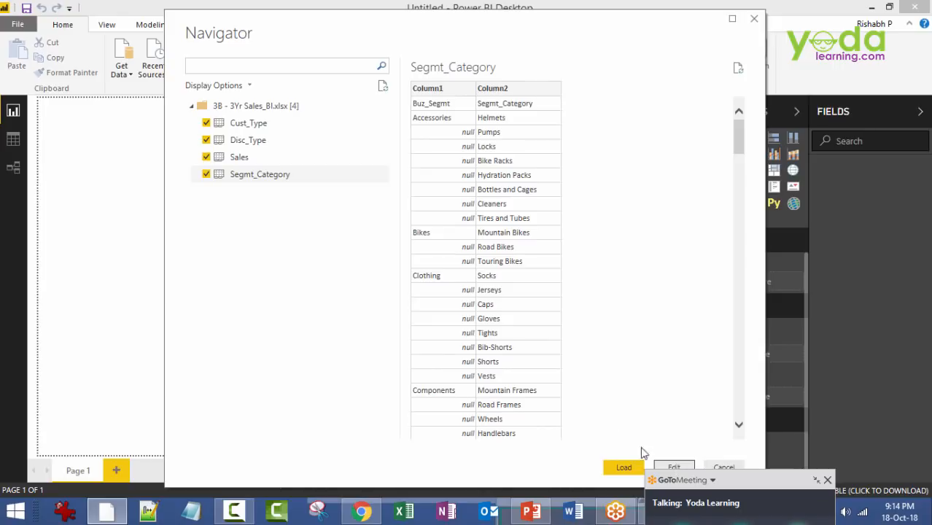
Preview the Cust_Type and Disc_Type tables, and open the four selected tables for editing
{"action": "left_click", "coordinate": [270, 130]}
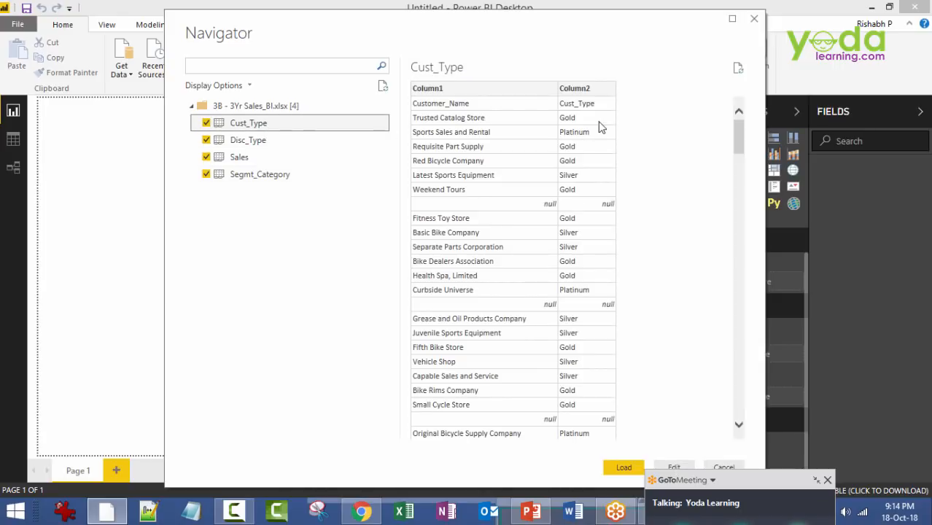
{"action": "left_click", "coordinate": [256, 140]}
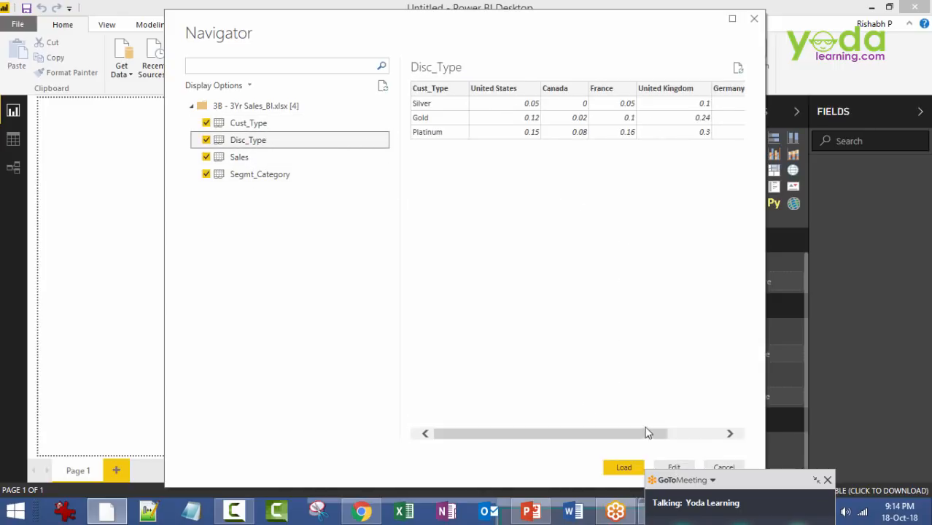
{"action": "left_click", "coordinate": [678, 467]}
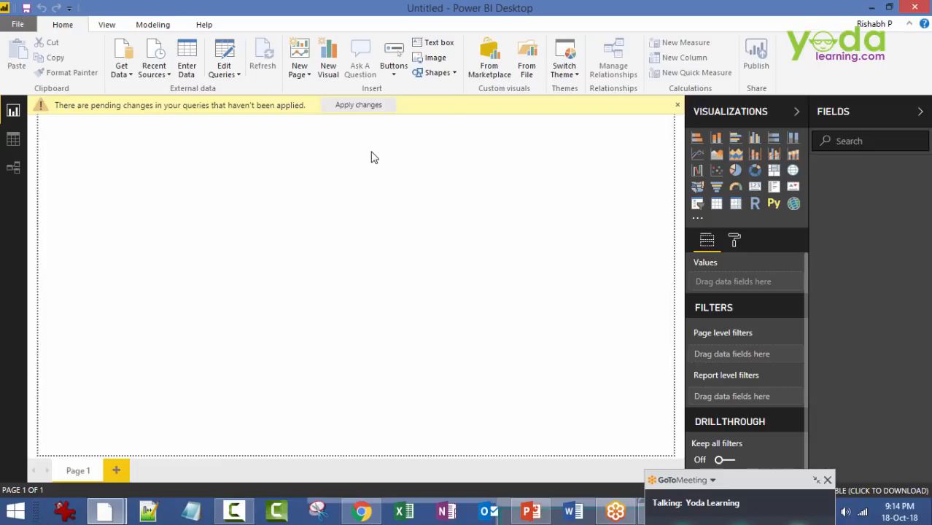
Apply the pending query changes and show the loaded tables in Data view
{"action": "left_click", "coordinate": [365, 107]}
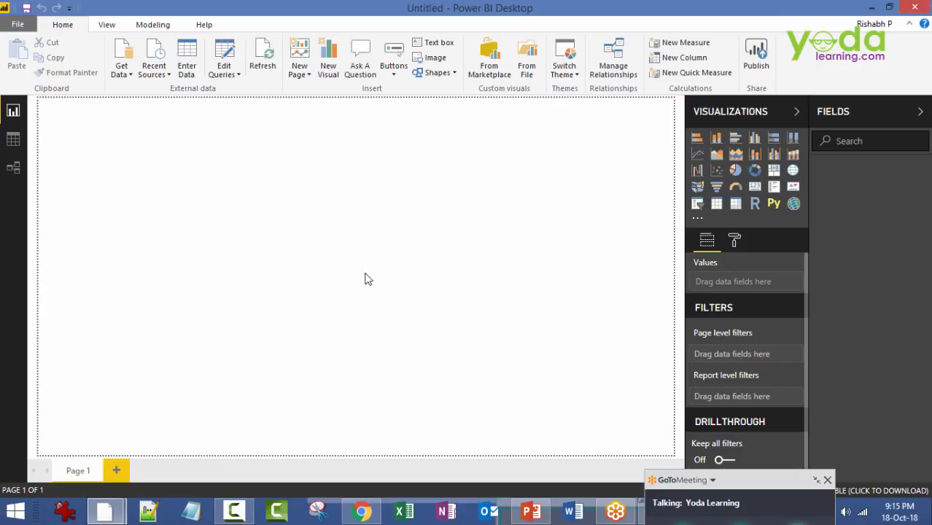
{"action": "left_click", "coordinate": [13, 141]}
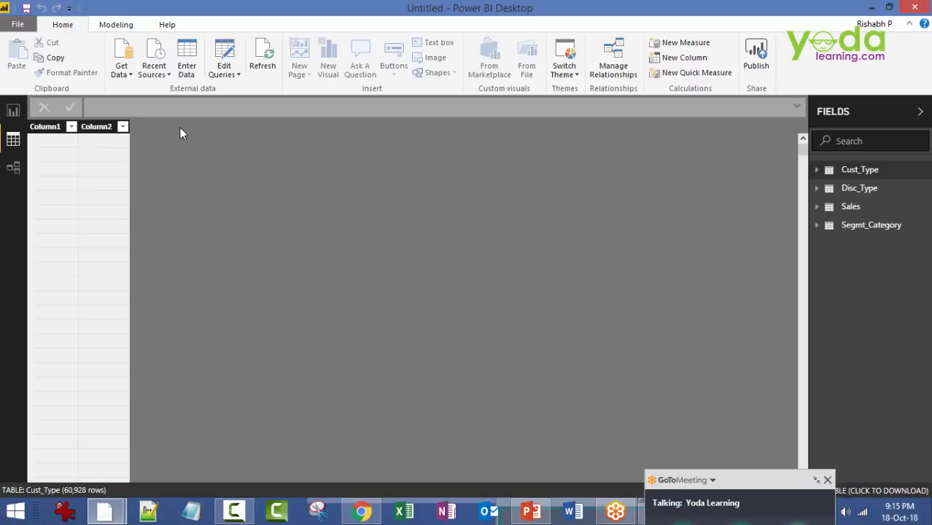
Open the Power Query Editor and fill the empty cells of Column1 downward in the Segmt_Category query
{"action": "left_click", "coordinate": [226, 74]}
{"action": "left_click", "coordinate": [242, 89]}
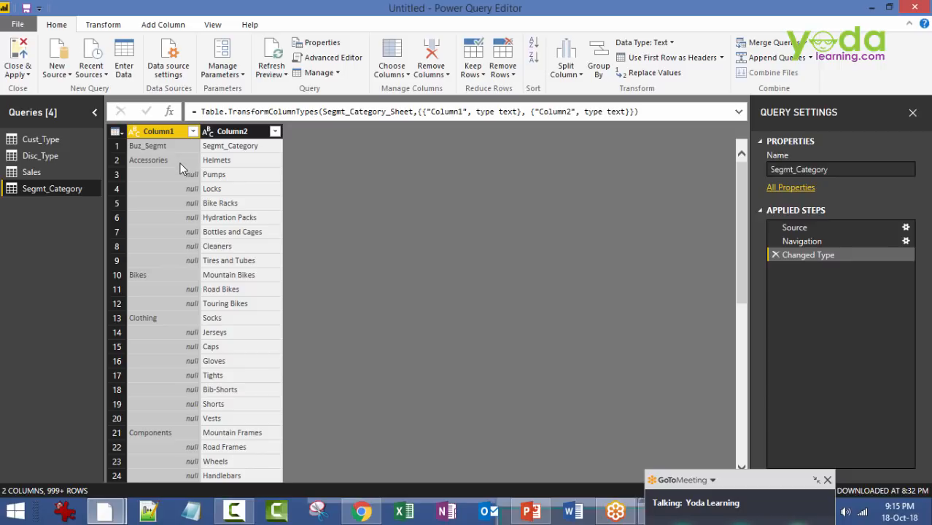
{"action": "left_click", "coordinate": [103, 24]}
{"action": "left_click", "coordinate": [252, 57]}
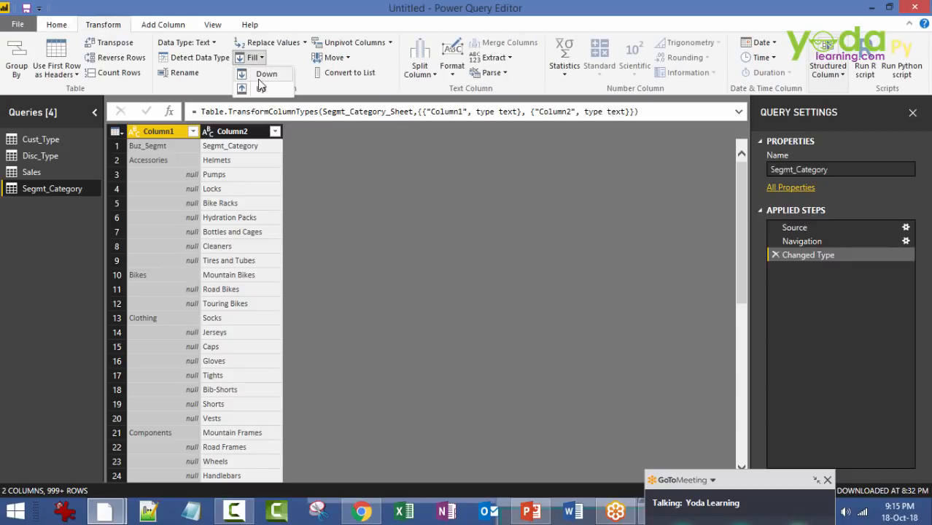
{"action": "left_click", "coordinate": [256, 78]}
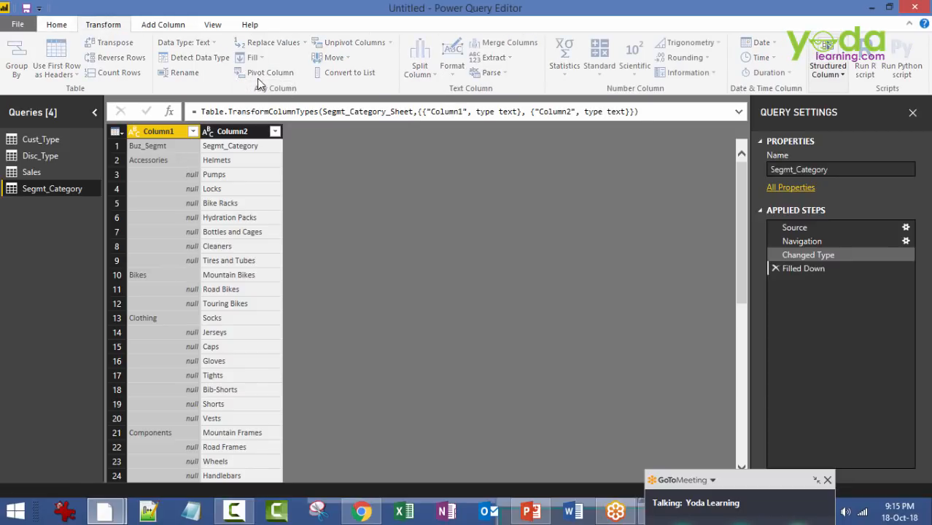
Try using the first row of Segmt_Category as headers, and delete the resulting Changed Type1 and Promoted Headers steps
{"action": "left_click", "coordinate": [162, 145]}
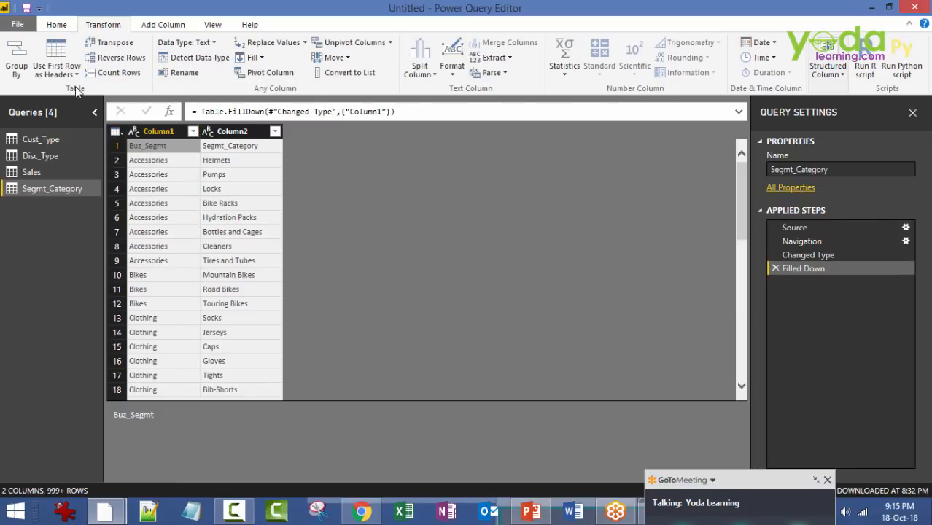
{"action": "left_click", "coordinate": [57, 73]}
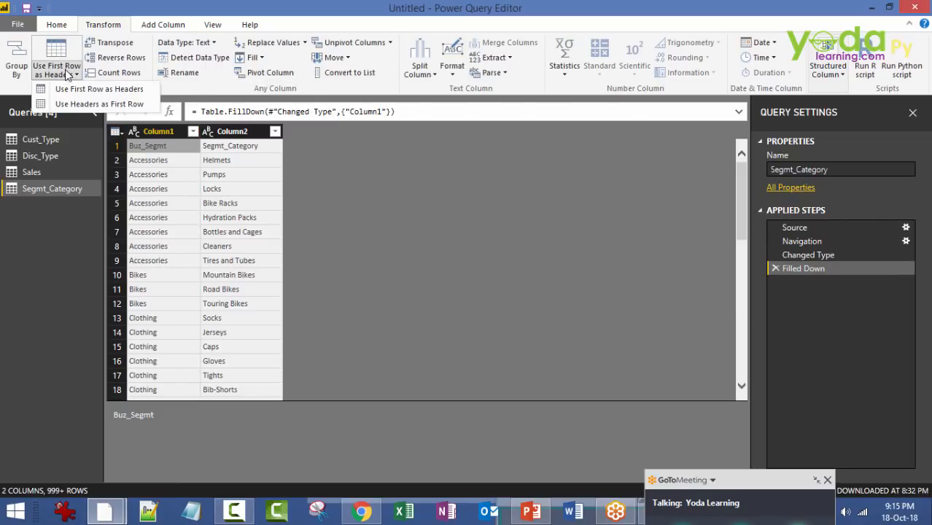
{"action": "left_click", "coordinate": [96, 89]}
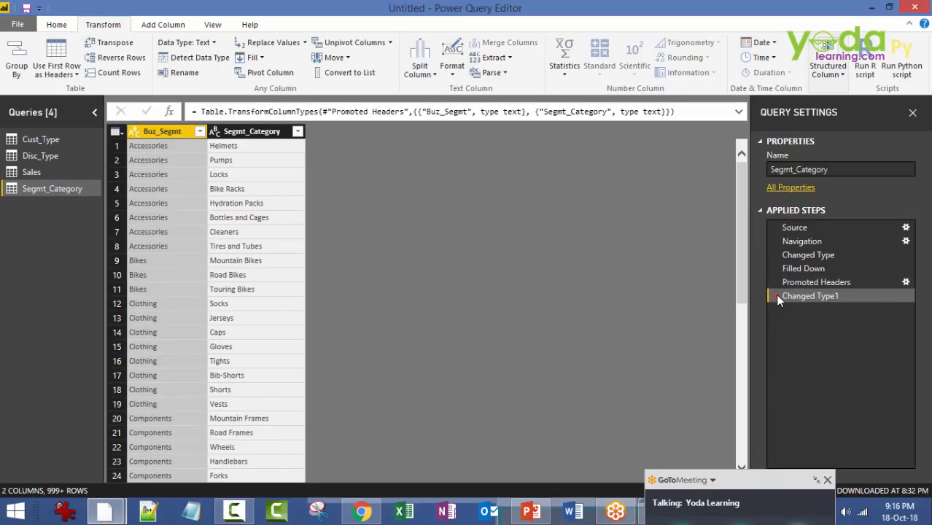
{"action": "left_click", "coordinate": [773, 296]}
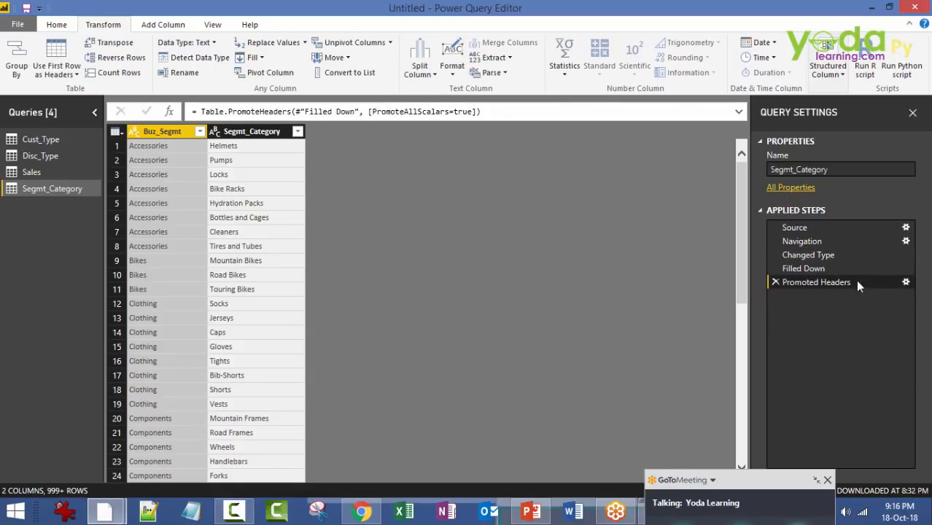
{"action": "left_click", "coordinate": [774, 284]}
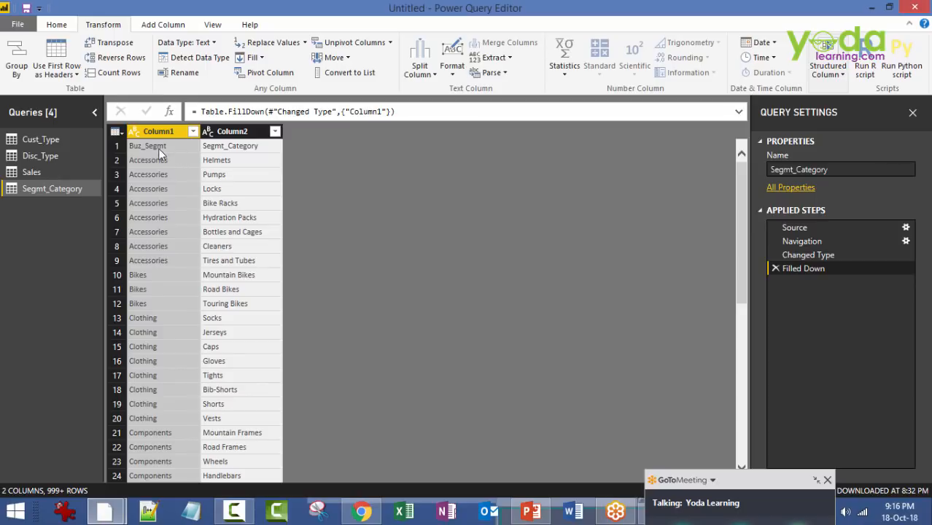
Use the first row of the Segmt_Category query as its column headers
{"action": "left_click", "coordinate": [165, 149]}
{"action": "left_click", "coordinate": [55, 76]}
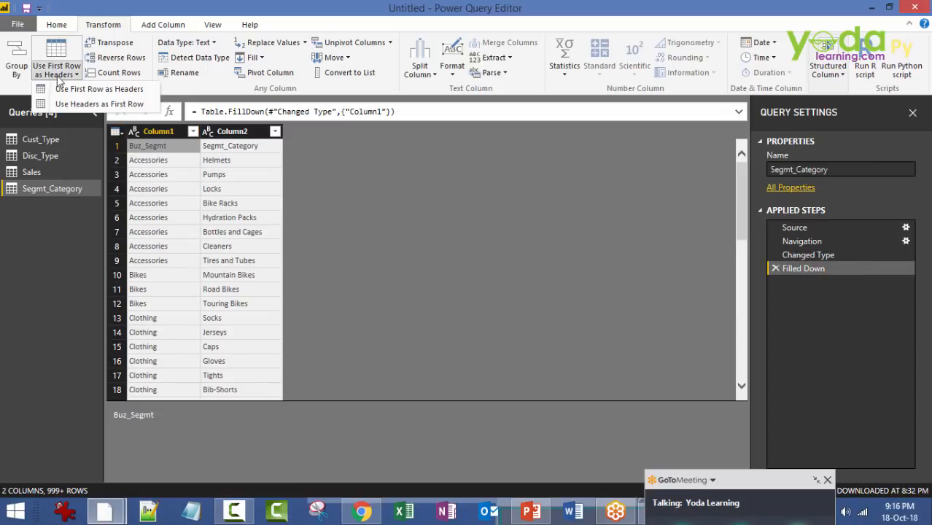
{"action": "left_click", "coordinate": [87, 89]}
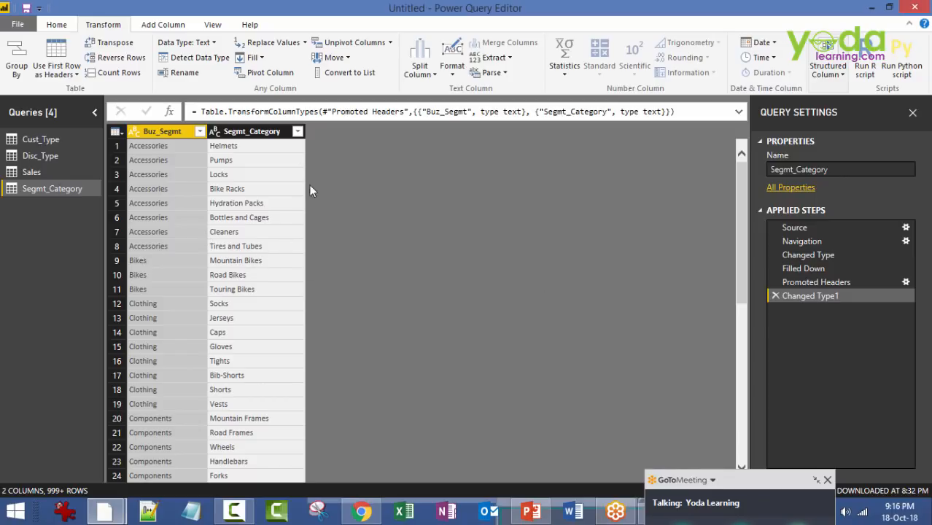
Filter out the null rows in the Segmt_Category column
{"action": "left_click", "coordinate": [298, 131]}
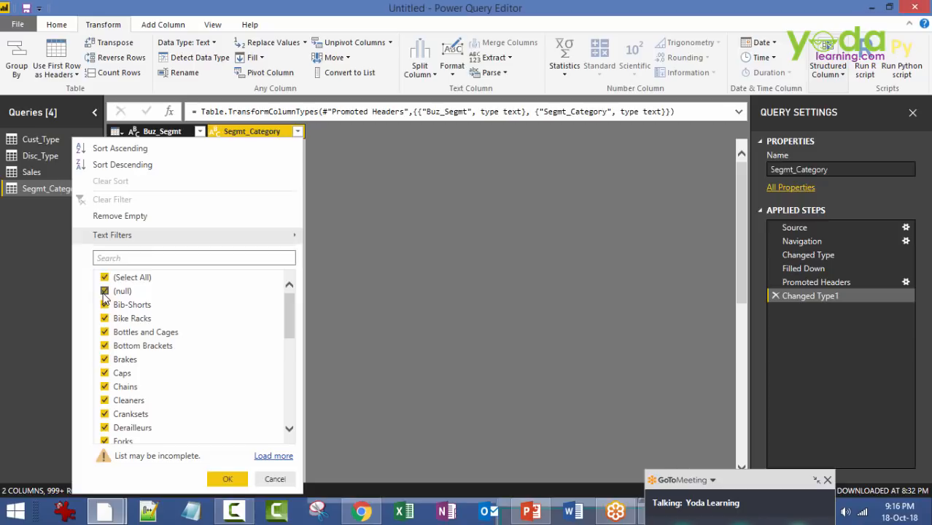
{"action": "left_click", "coordinate": [288, 479]}
{"action": "left_click", "coordinate": [738, 351]}
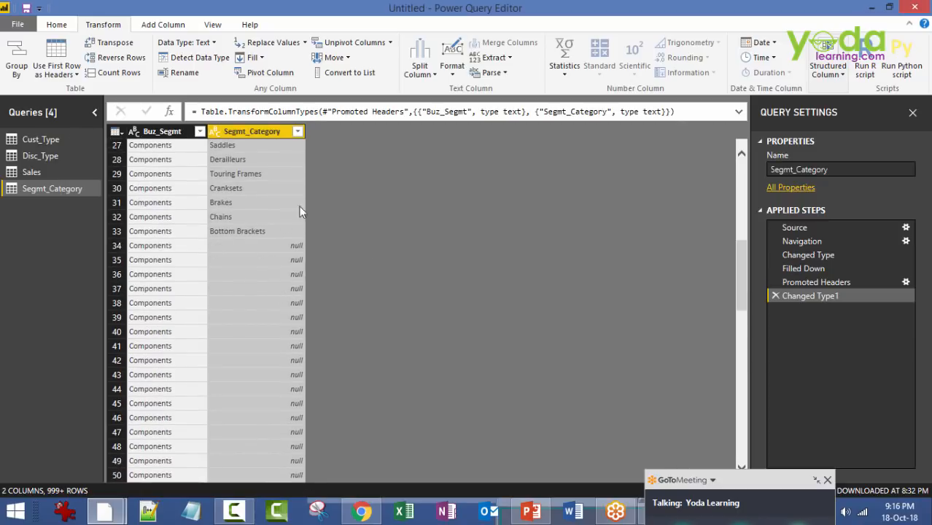
{"action": "left_click", "coordinate": [297, 131]}
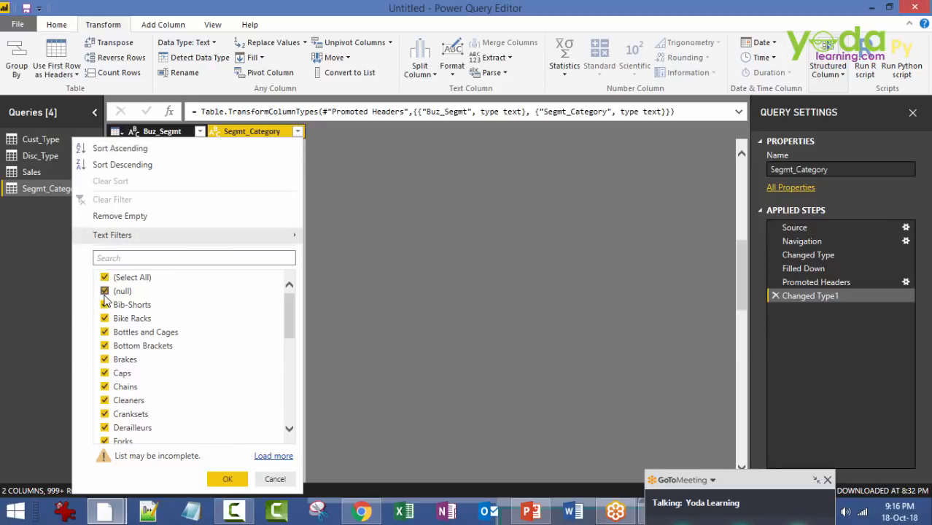
{"action": "left_click", "coordinate": [105, 292]}
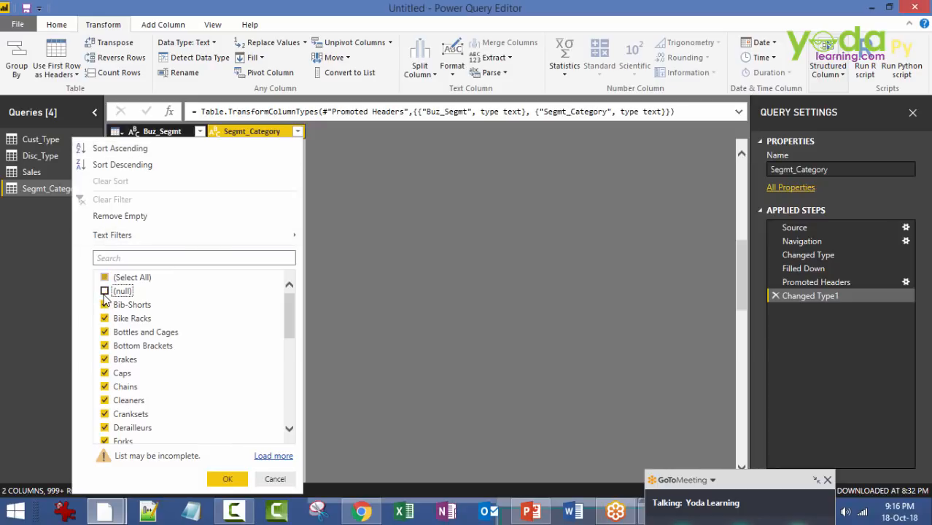
{"action": "left_click", "coordinate": [224, 480]}
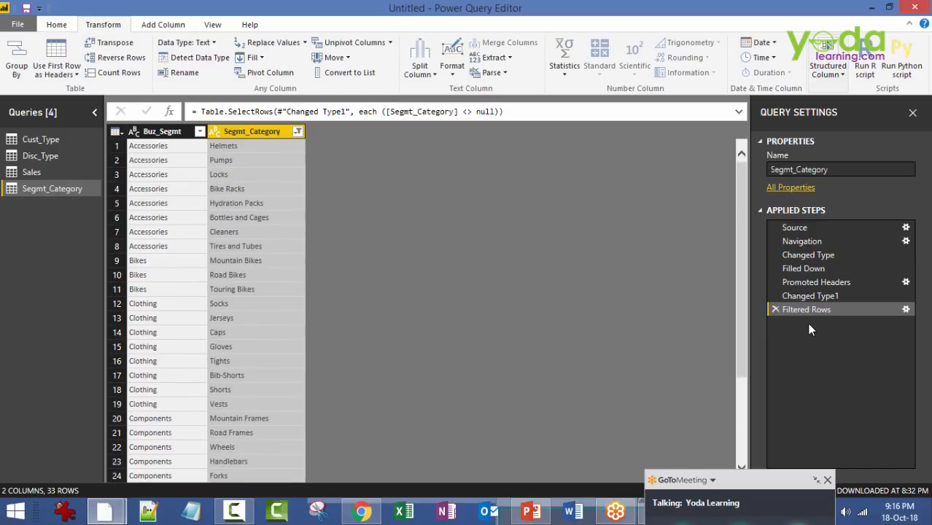
Switch to the Disc_Type query
{"action": "left_click", "coordinate": [44, 172]}
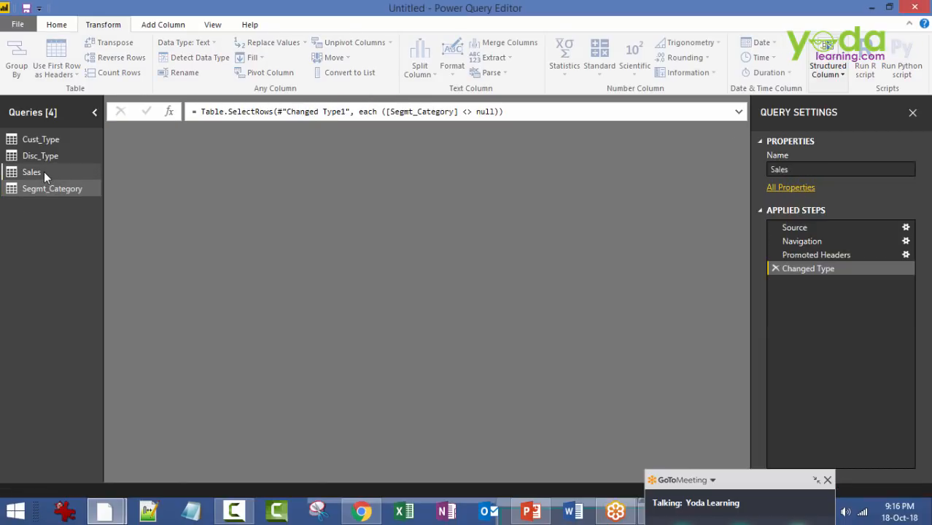
{"action": "left_click", "coordinate": [43, 156]}
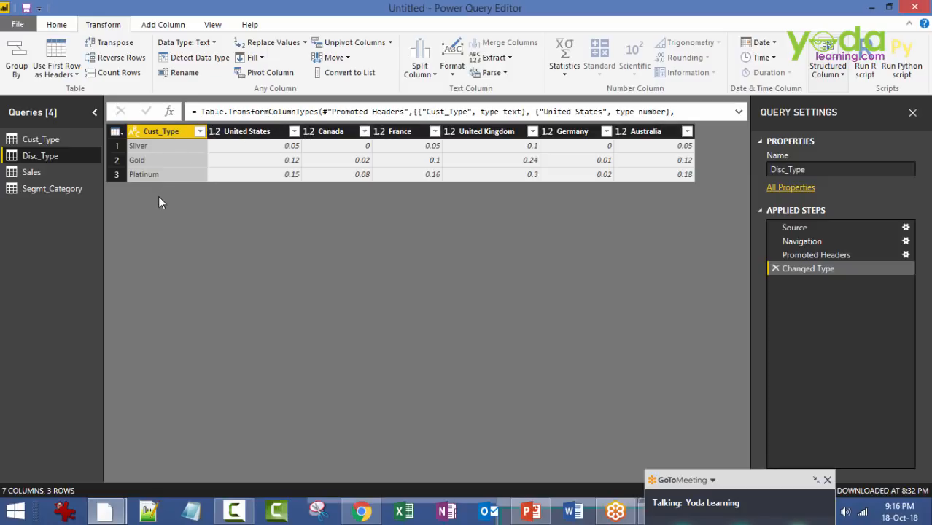
Try unpivoting every column except Cust_Type, and delete the resulting Unpivoted Other Columns step
{"action": "left_click", "coordinate": [171, 137]}
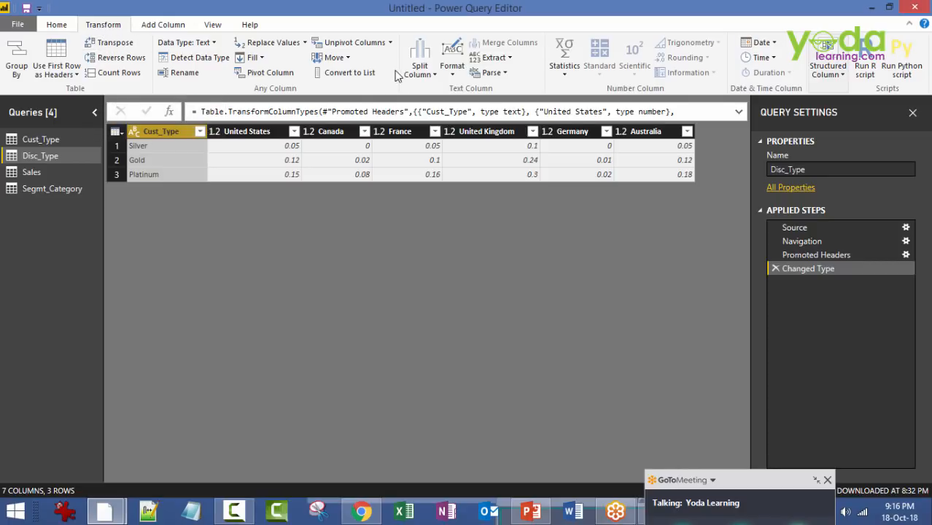
{"action": "left_click", "coordinate": [391, 46]}
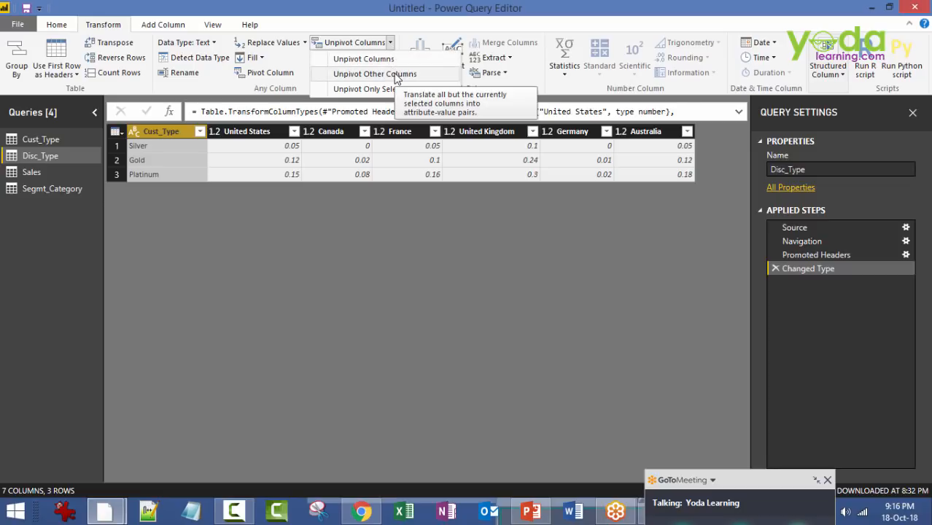
{"action": "left_click", "coordinate": [395, 75]}
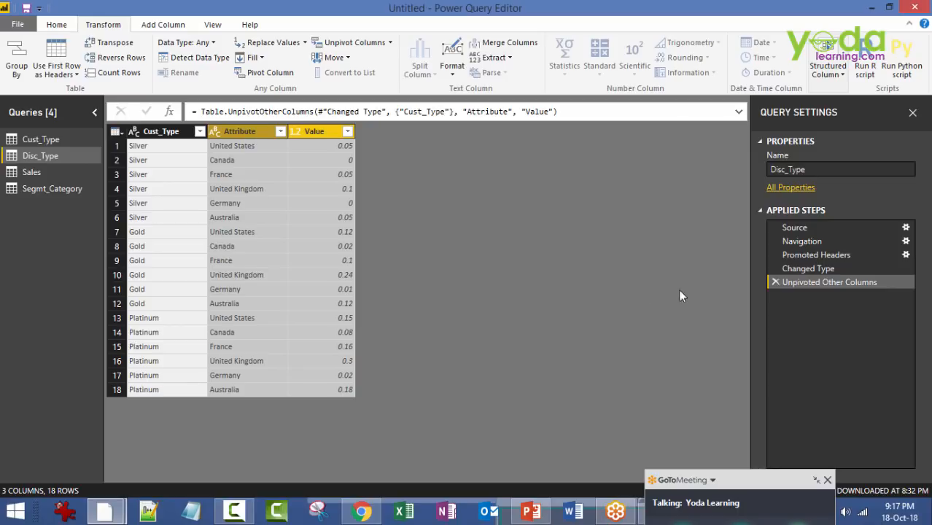
{"action": "left_click", "coordinate": [775, 282]}
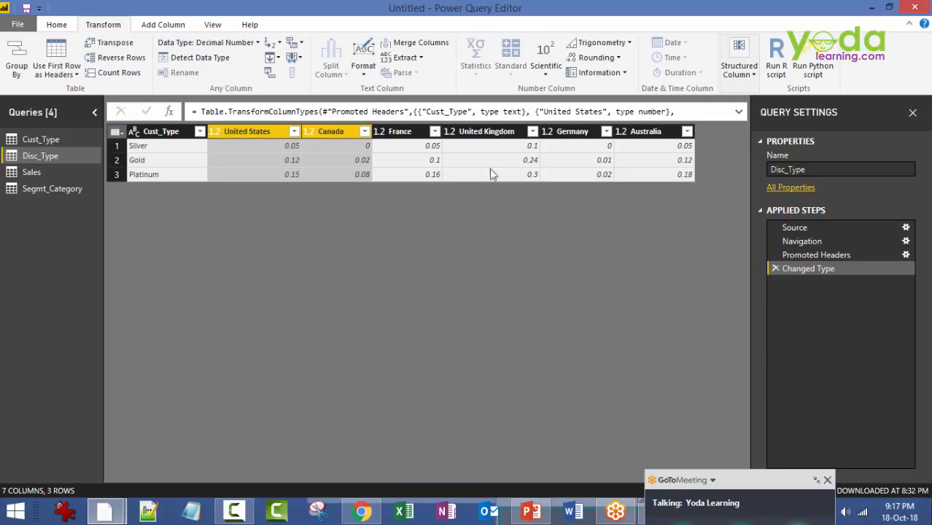
Unpivot the country columns of Disc_Type into attribute-value pairs, keeping Cust_Type as the fixed column
{"action": "left_click", "coordinate": [160, 132]}
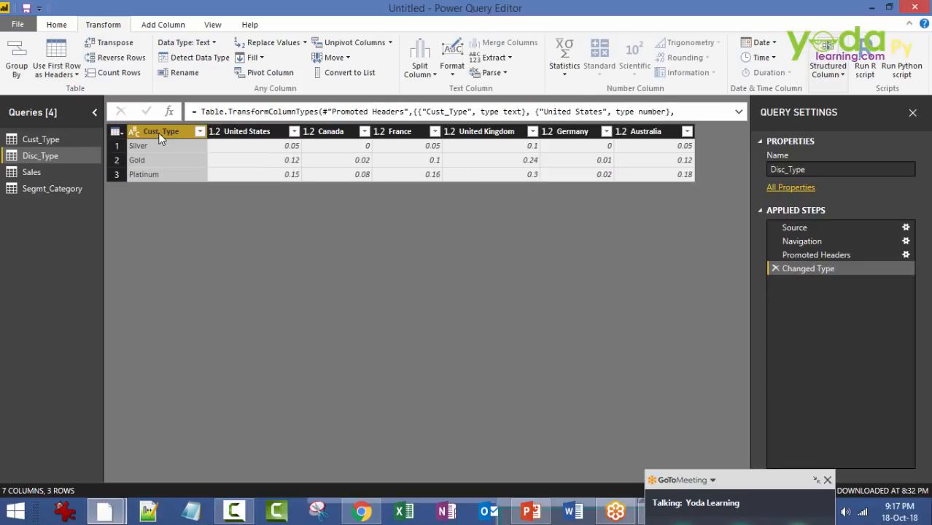
{"action": "left_click", "coordinate": [390, 42]}
{"action": "left_click", "coordinate": [365, 78]}
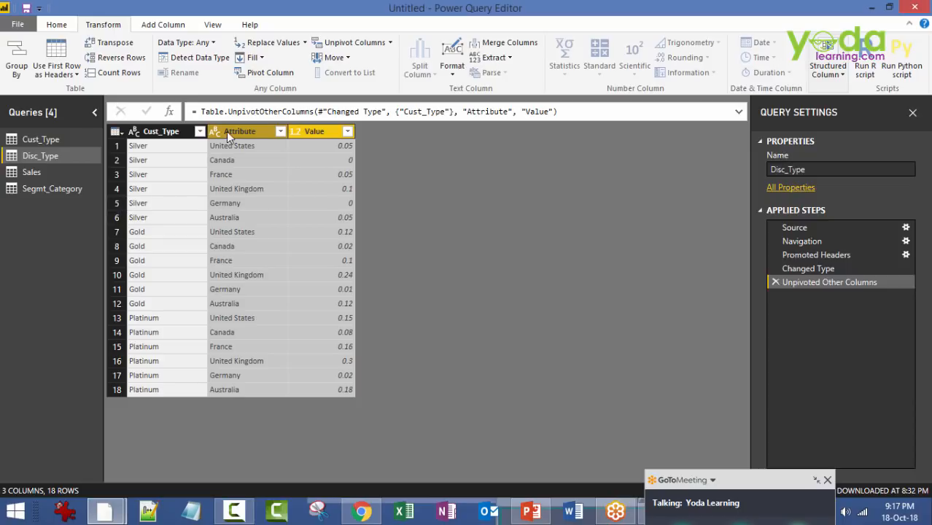
Rename the Attribute column to Region and the Value column to Disc % in the Disc_Type query
{"action": "double_click", "coordinate": [261, 134]}
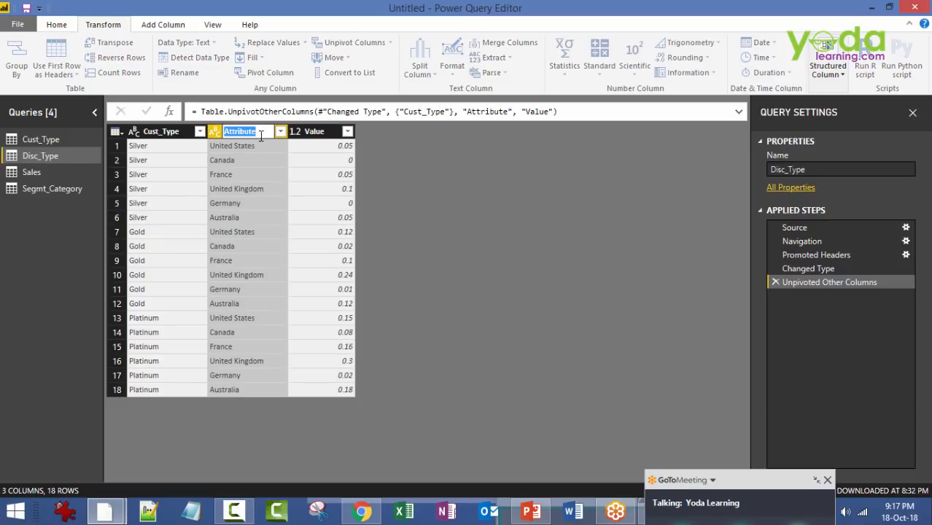
{"action": "type", "text": "Region"}
{"action": "key", "text": "Return"}
{"action": "double_click", "coordinate": [299, 133]}
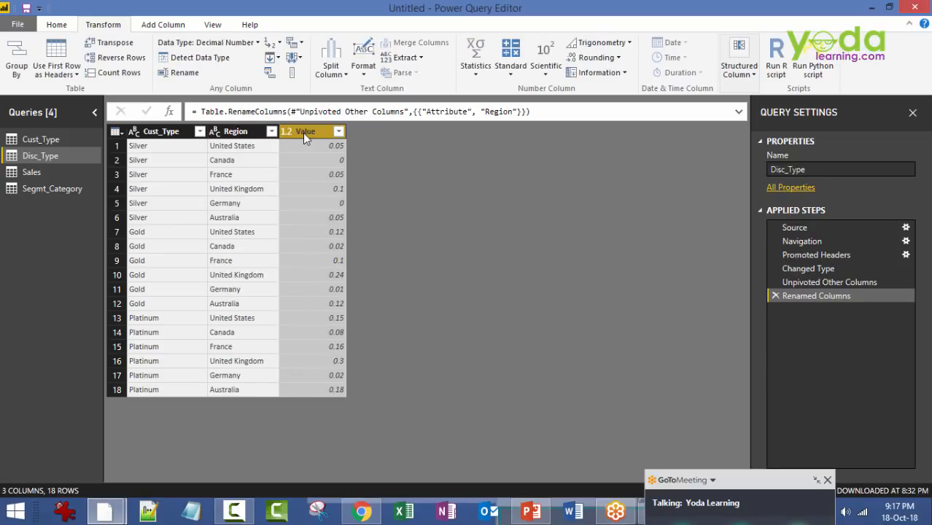
{"action": "type", "text": "Disc %"}
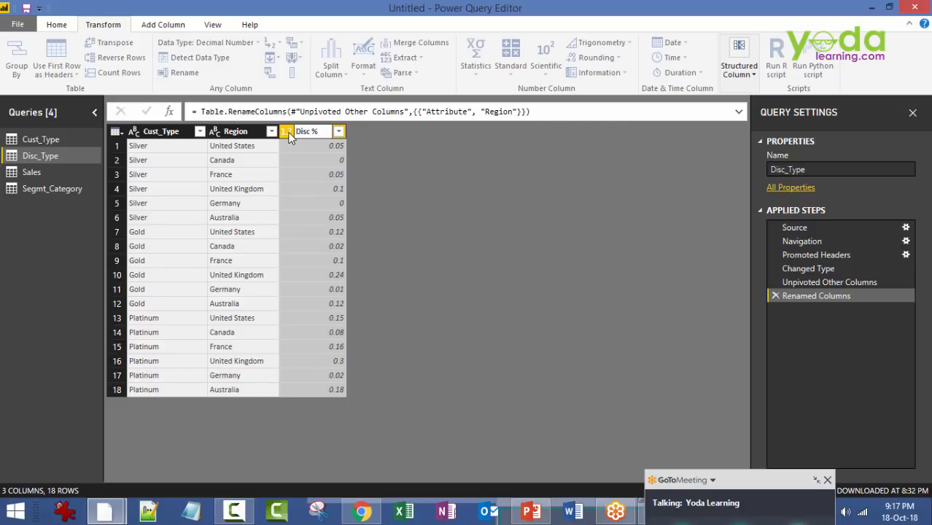
{"action": "key", "text": "Return"}
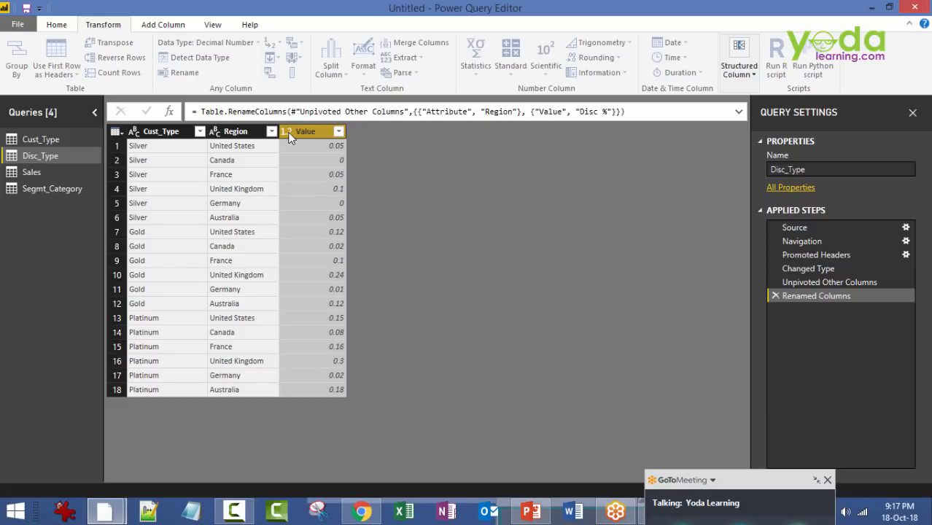
Use the first row of the Cust_Type query as its column headers
{"action": "left_click", "coordinate": [44, 141]}
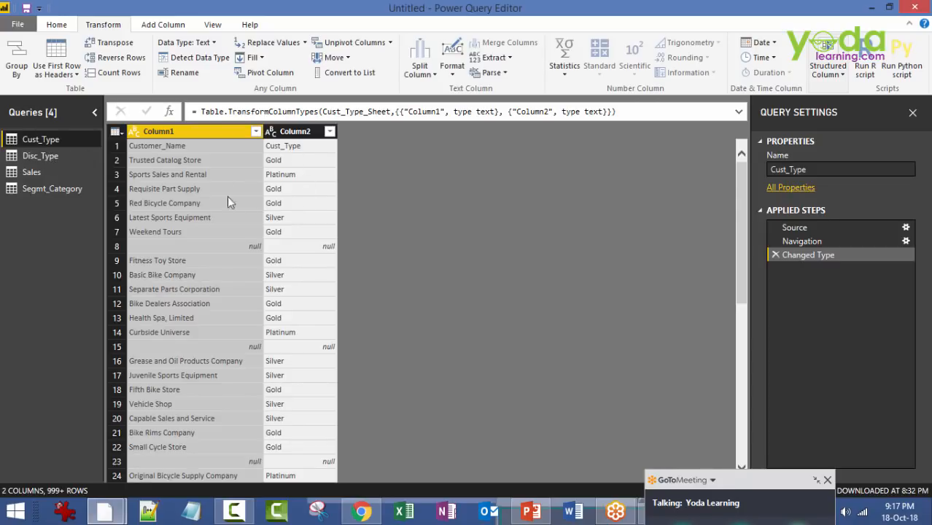
{"action": "left_click", "coordinate": [249, 146]}
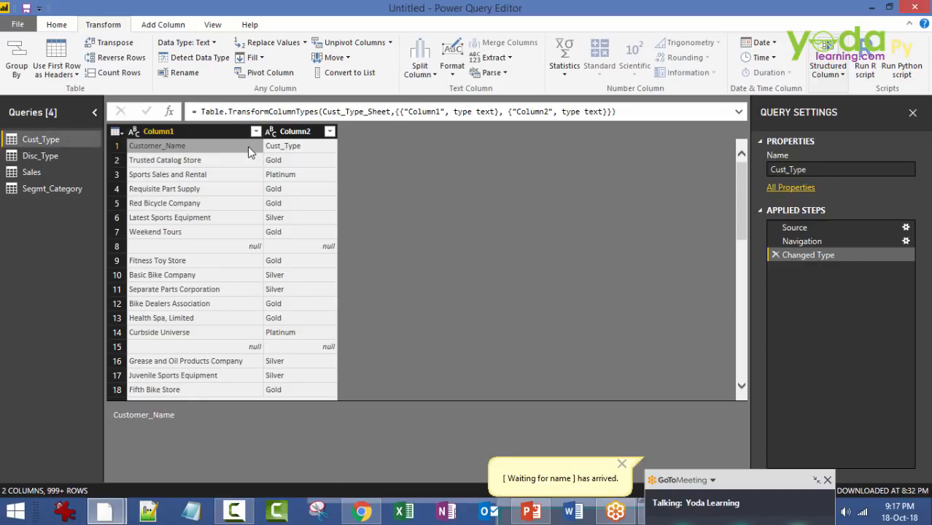
{"action": "left_click", "coordinate": [58, 78]}
{"action": "left_click", "coordinate": [73, 93]}
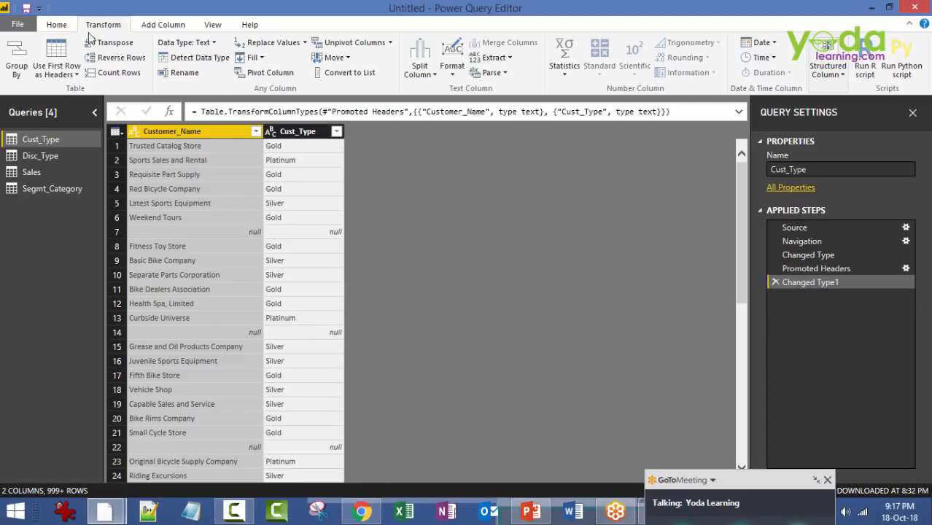
Remove the blank rows from the Cust_Type query
{"action": "left_click", "coordinate": [63, 26]}
{"action": "left_click", "coordinate": [503, 70]}
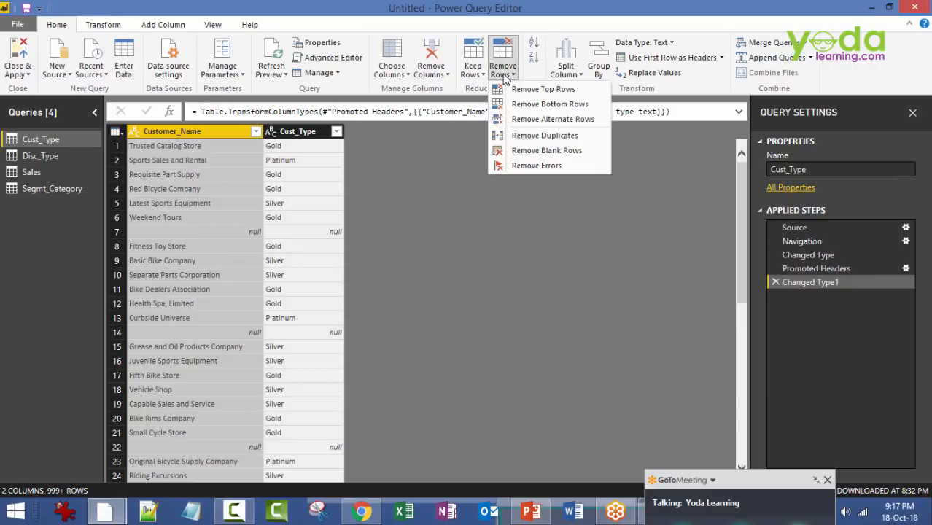
{"action": "left_click", "coordinate": [530, 151]}
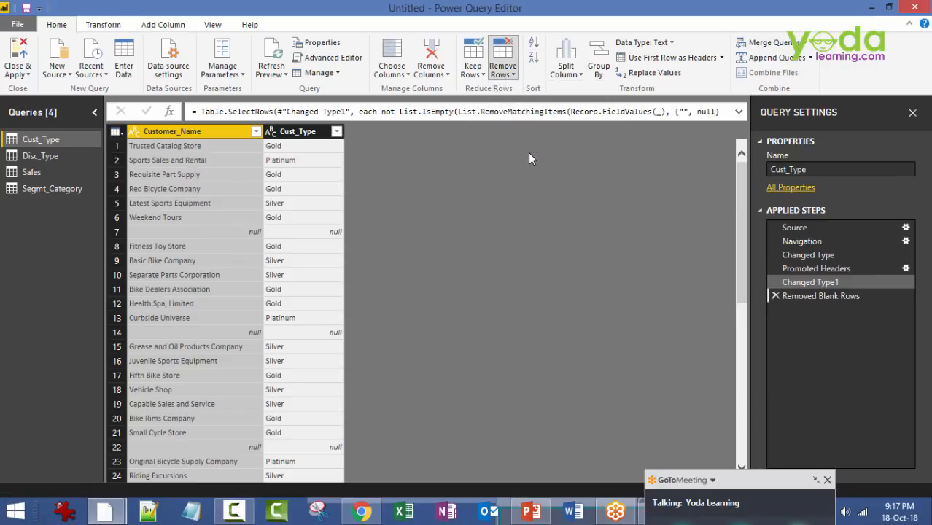
{"action": "mouse_move", "coordinate": [209, 112]}
{"action": "left_mouse_down"}
{"action": "mouse_move", "coordinate": [729, 112]}
{"action": "mouse_move", "coordinate": [202, 112]}
{"action": "left_mouse_up"}
{"action": "left_click", "coordinate": [393, 207]}
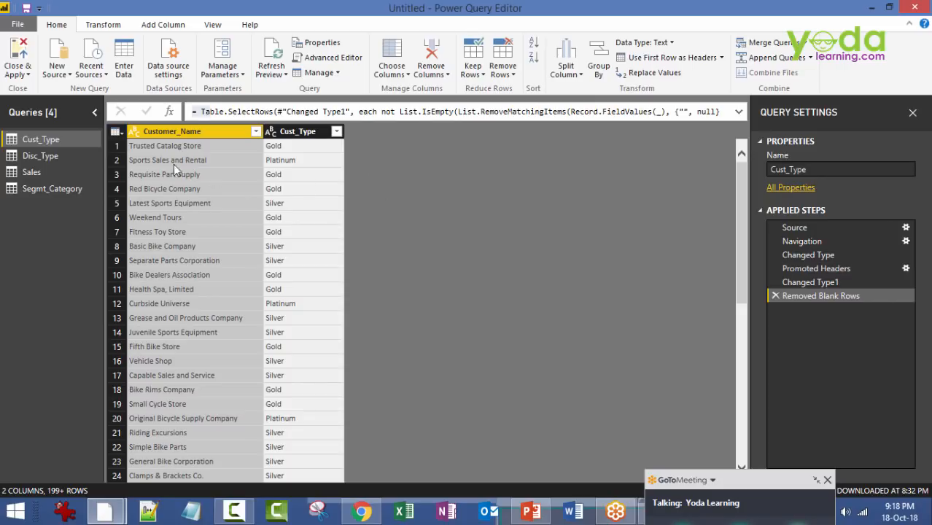
Examine the Region and Customer columns of the Sales query and the available options for merging queries
{"action": "left_click", "coordinate": [43, 172]}
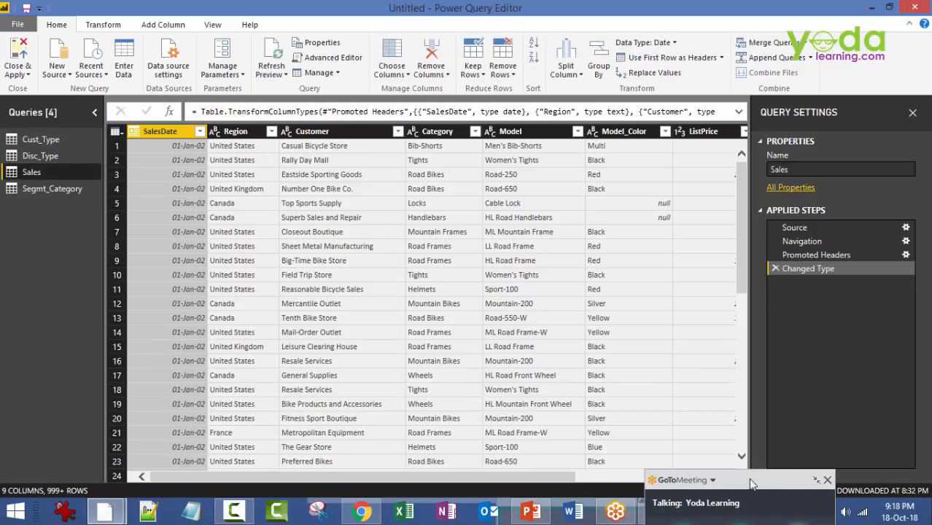
{"action": "left_click_drag", "start_coordinate": [756, 480], "coordinate": [806, 128]}
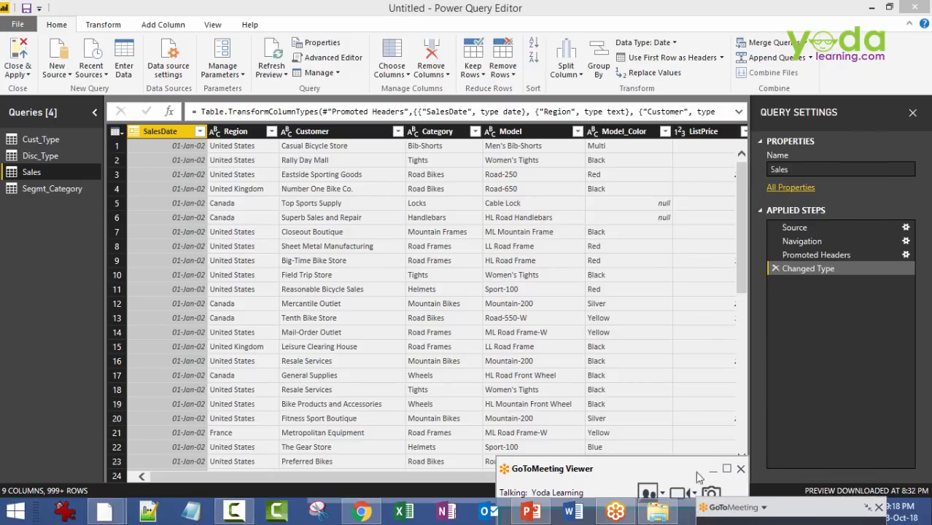
{"action": "left_click", "coordinate": [222, 205]}
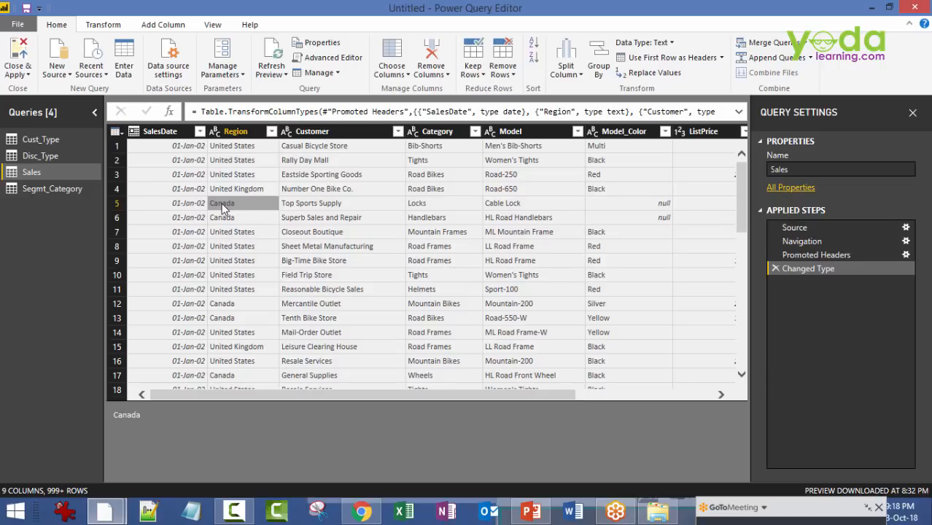
{"action": "left_click", "coordinate": [329, 136]}
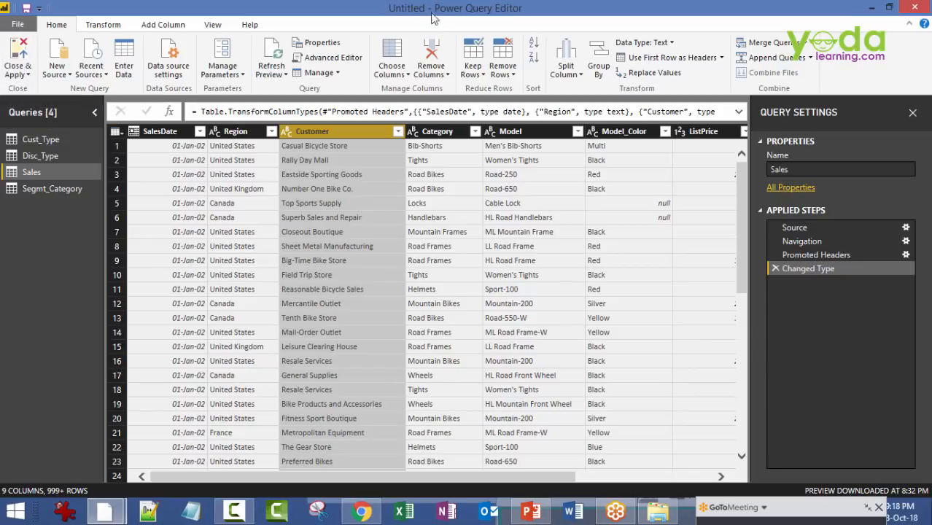
{"action": "left_click", "coordinate": [802, 44]}
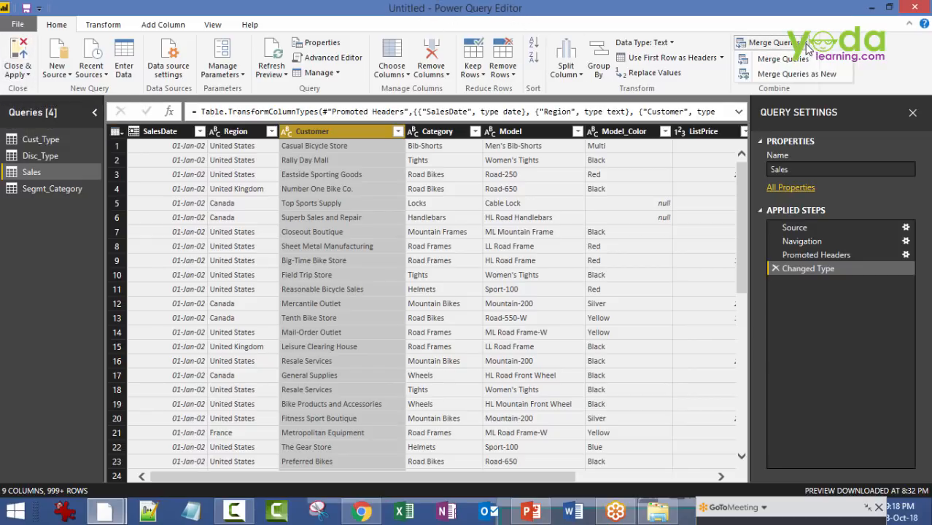
Close the Power Query Editor with all changes applied, and review the existing table relationships
{"action": "left_click", "coordinate": [16, 79]}
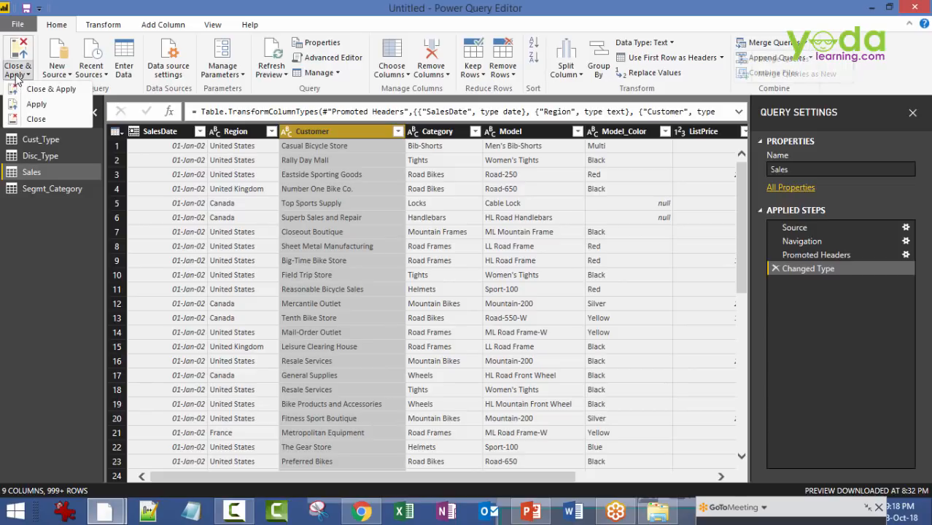
{"action": "left_click", "coordinate": [50, 94]}
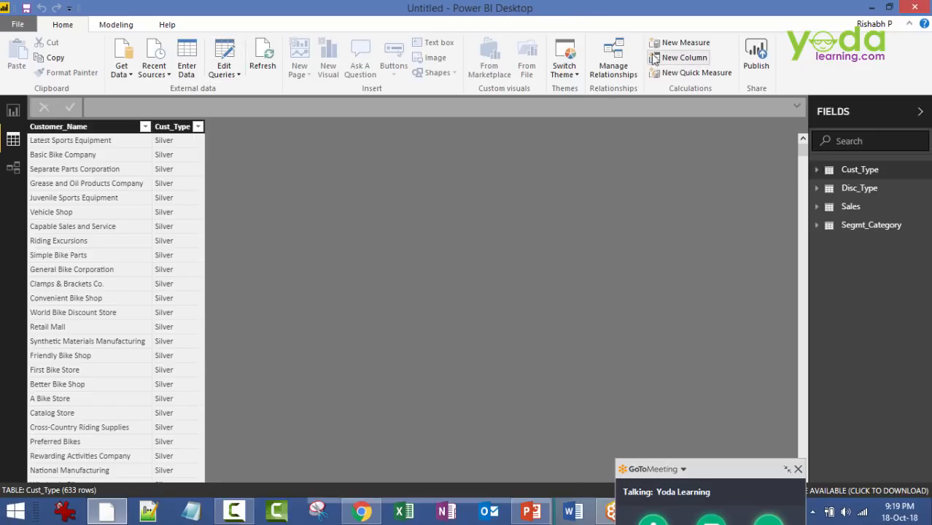
{"action": "left_click", "coordinate": [614, 64]}
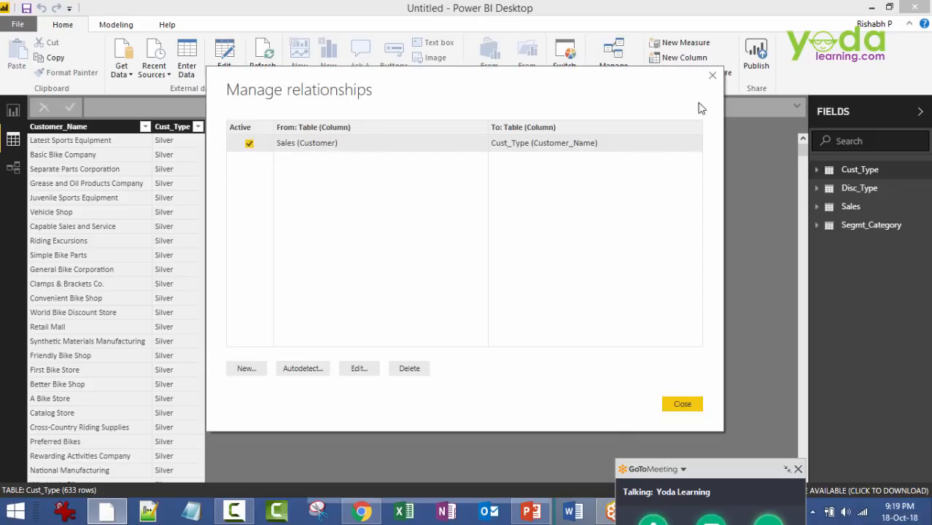
{"action": "left_click", "coordinate": [712, 76]}
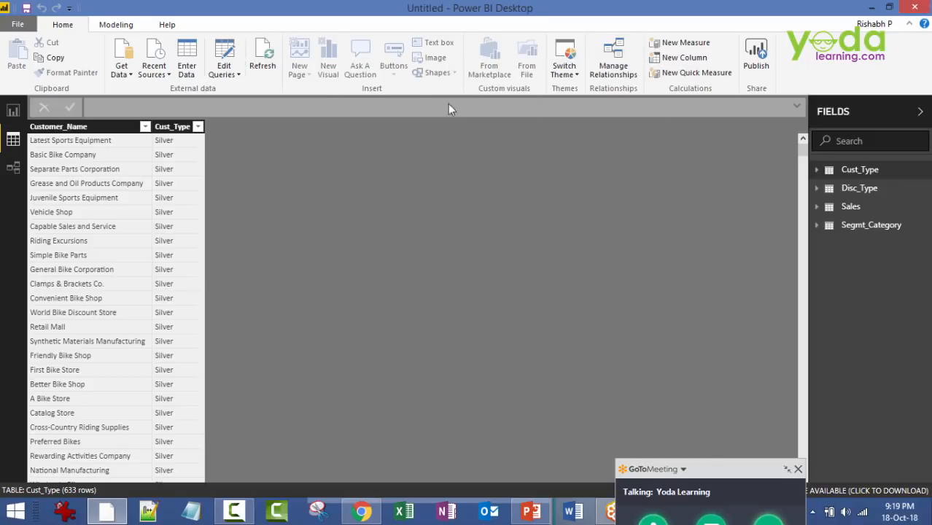
Reopen the query editor and left-outer merge the Sales query with Cust_Type, matching Customer to Customer_Name
{"action": "left_click", "coordinate": [234, 75]}
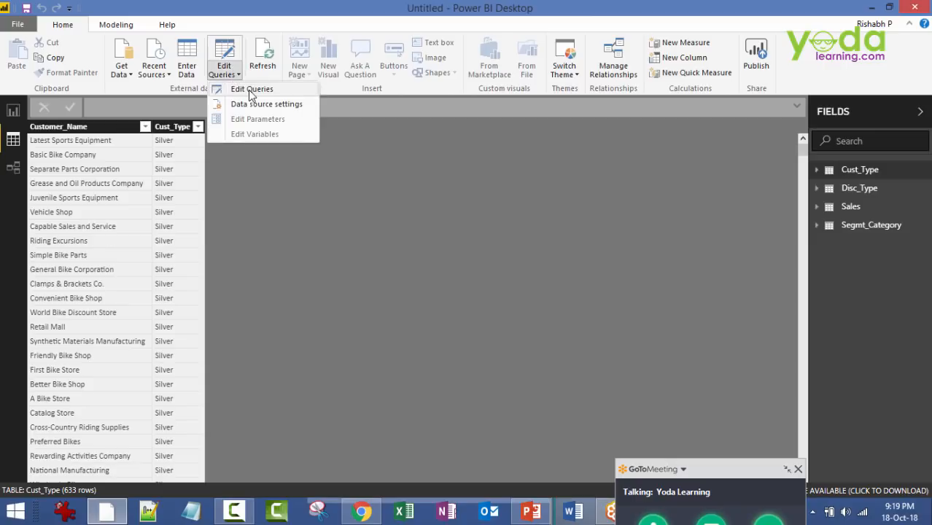
{"action": "left_click", "coordinate": [248, 88]}
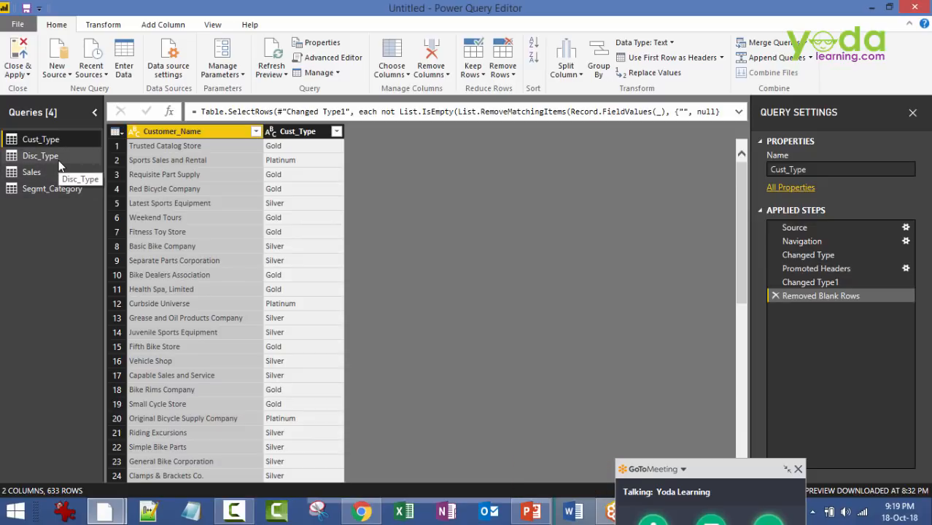
{"action": "left_click", "coordinate": [41, 172]}
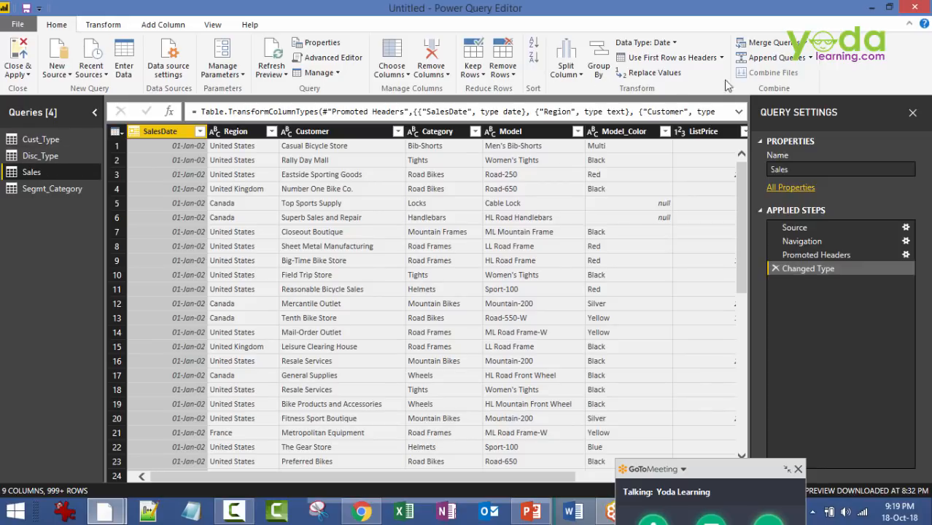
{"action": "left_click", "coordinate": [802, 42]}
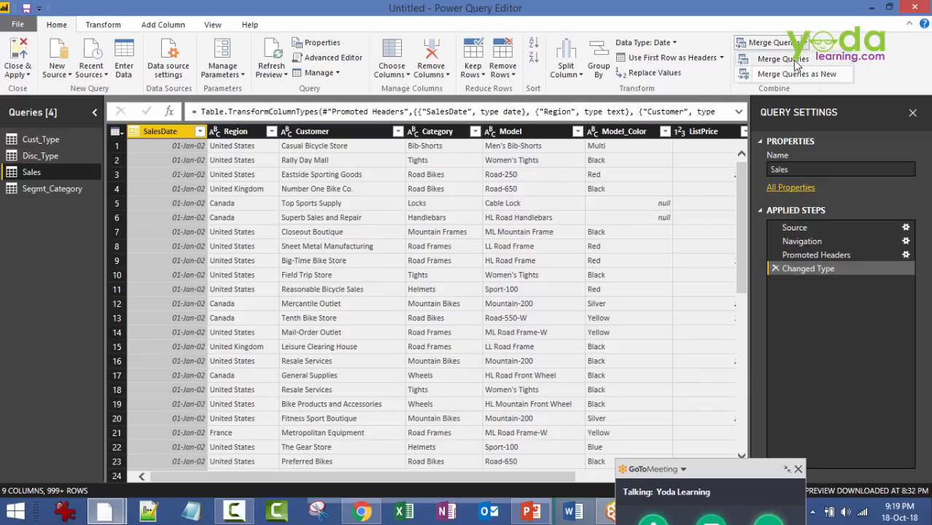
{"action": "left_click", "coordinate": [794, 61]}
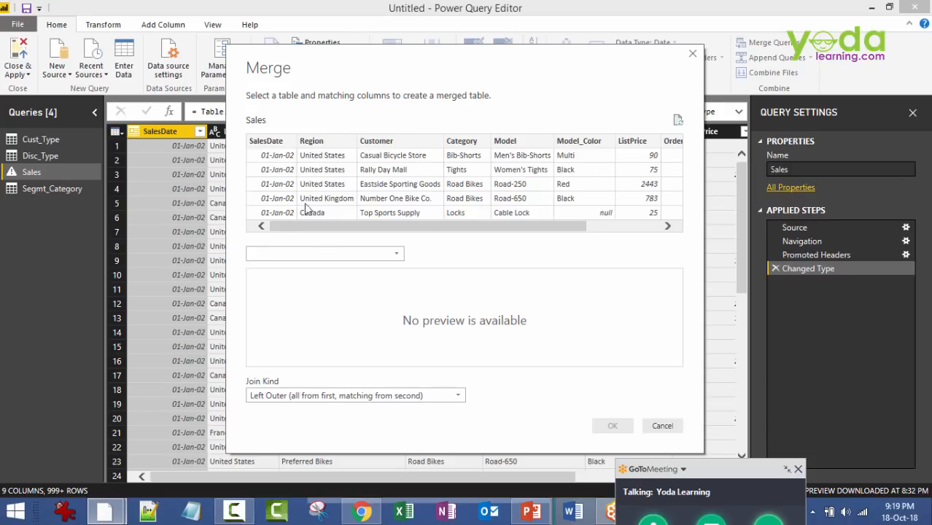
{"action": "left_click", "coordinate": [394, 257]}
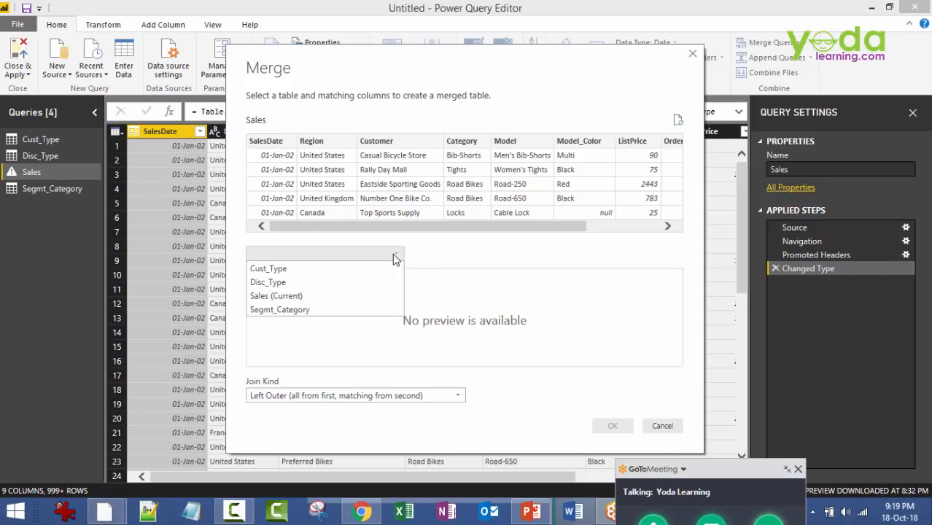
{"action": "left_click", "coordinate": [290, 270]}
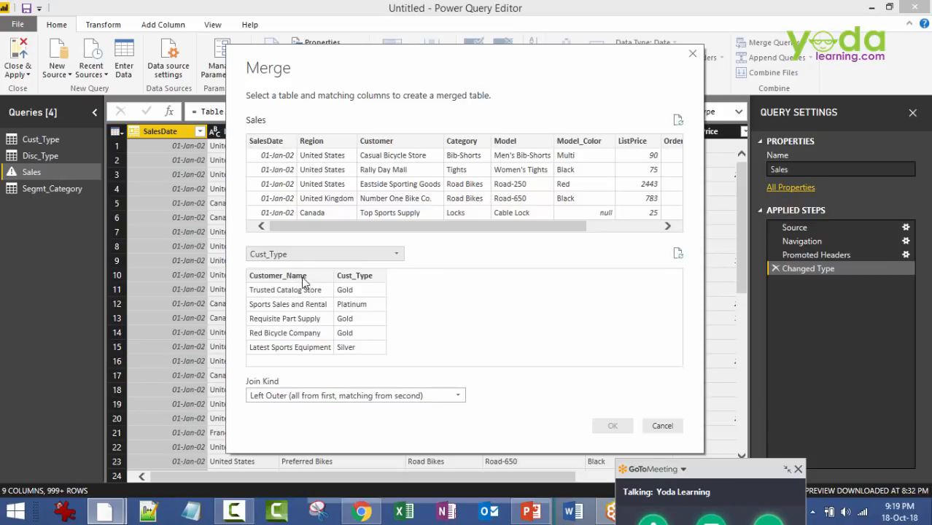
{"action": "left_click", "coordinate": [303, 282]}
{"action": "left_click", "coordinate": [383, 143]}
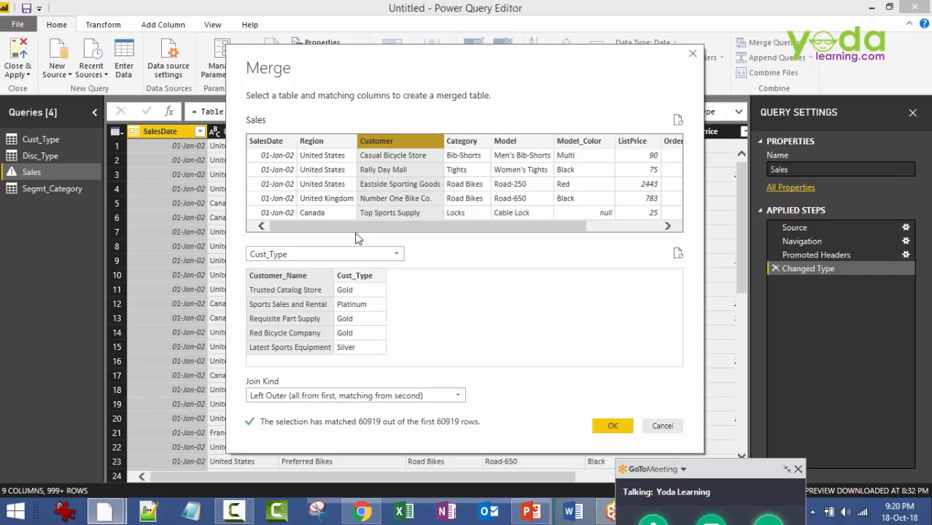
{"action": "left_click", "coordinate": [612, 427]}
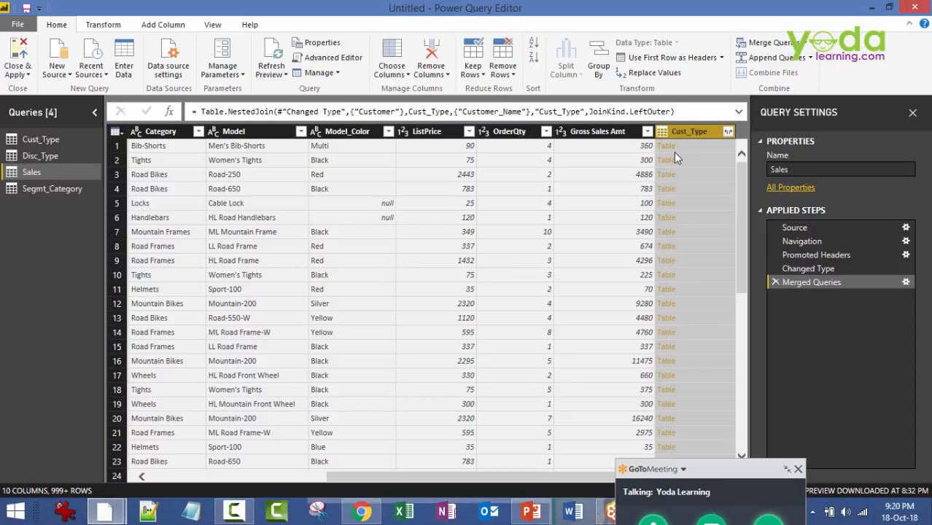
Expand the merged Cust_Type column in Sales to include only the Cust_Type field, keeping the original column name as prefix
{"action": "left_click", "coordinate": [728, 132]}
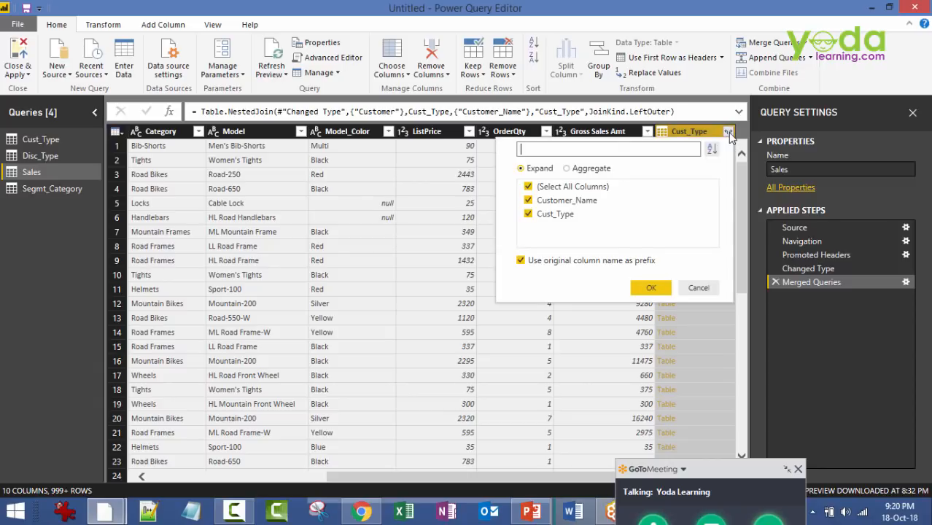
{"action": "left_click", "coordinate": [529, 201]}
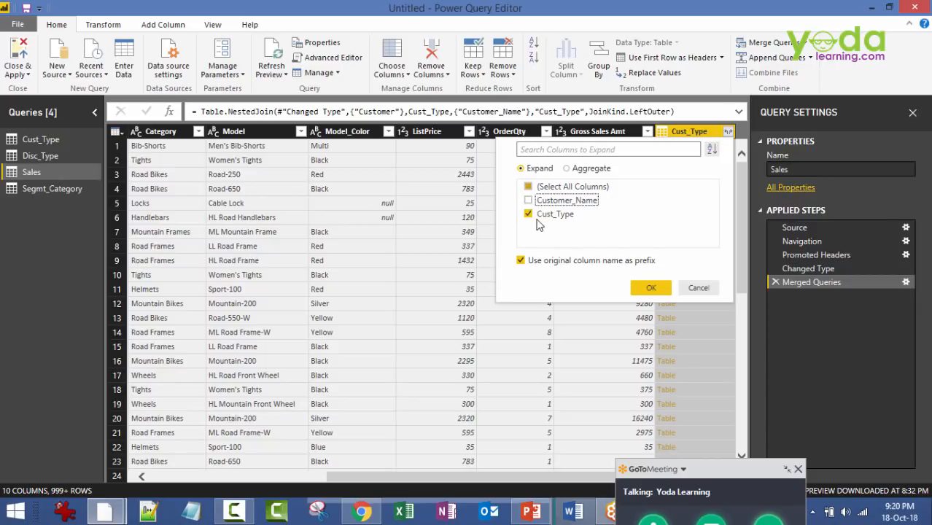
{"action": "left_click", "coordinate": [651, 289]}
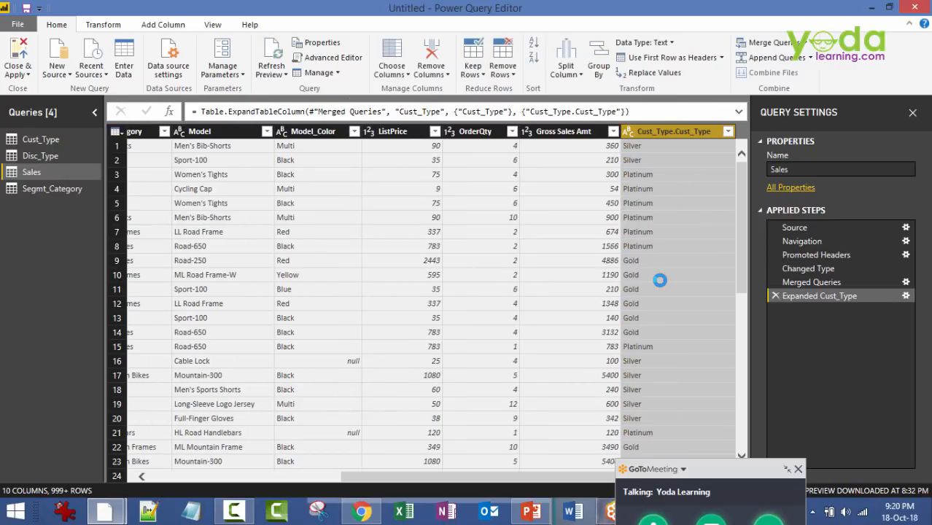
{"action": "left_click_drag", "start_coordinate": [460, 478], "coordinate": [562, 475]}
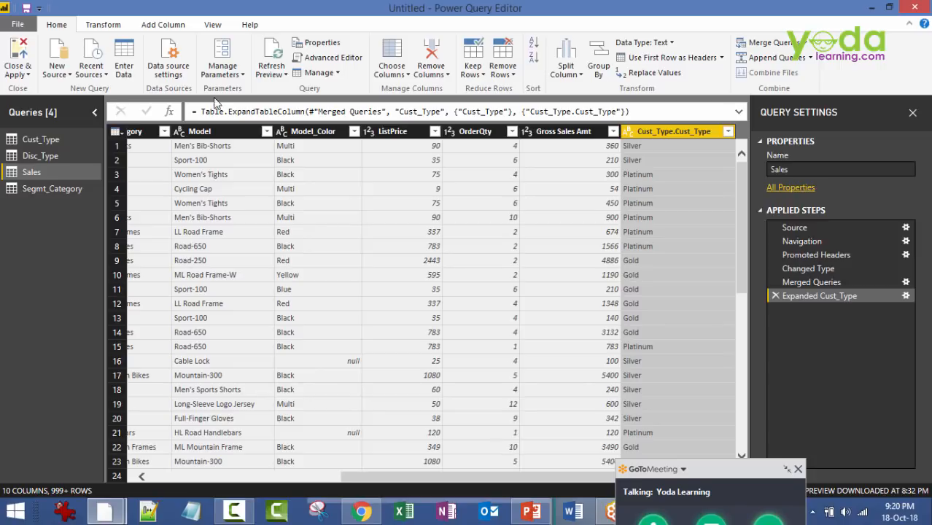
{"action": "left_click", "coordinate": [103, 25]}
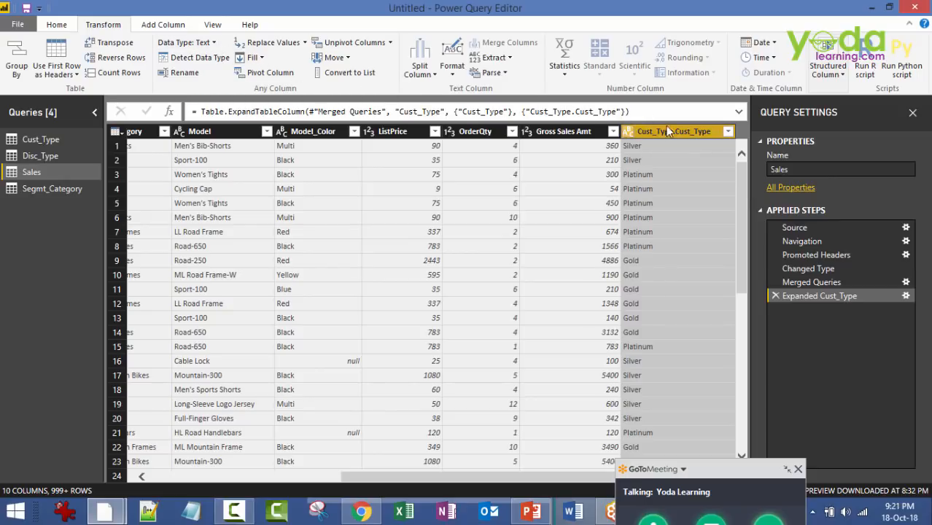
{"action": "left_click", "coordinate": [215, 43]}
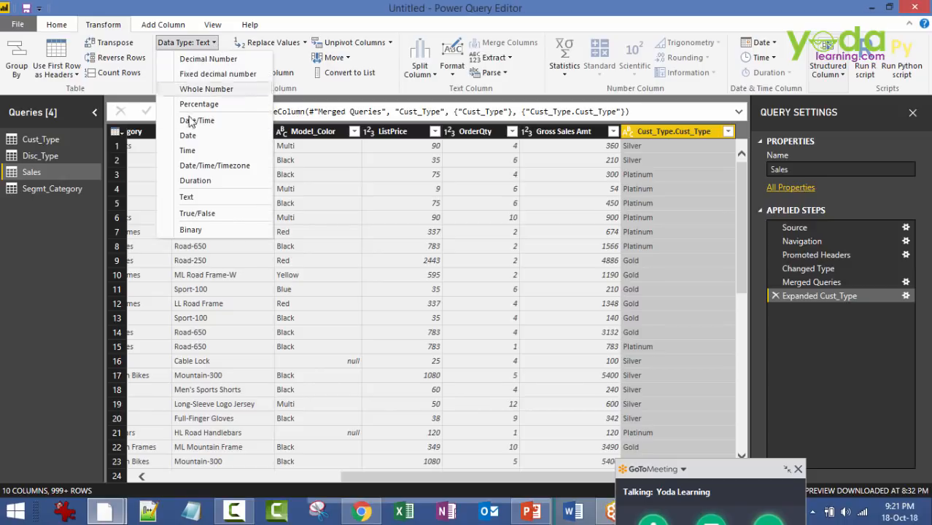
{"action": "left_click", "coordinate": [571, 133]}
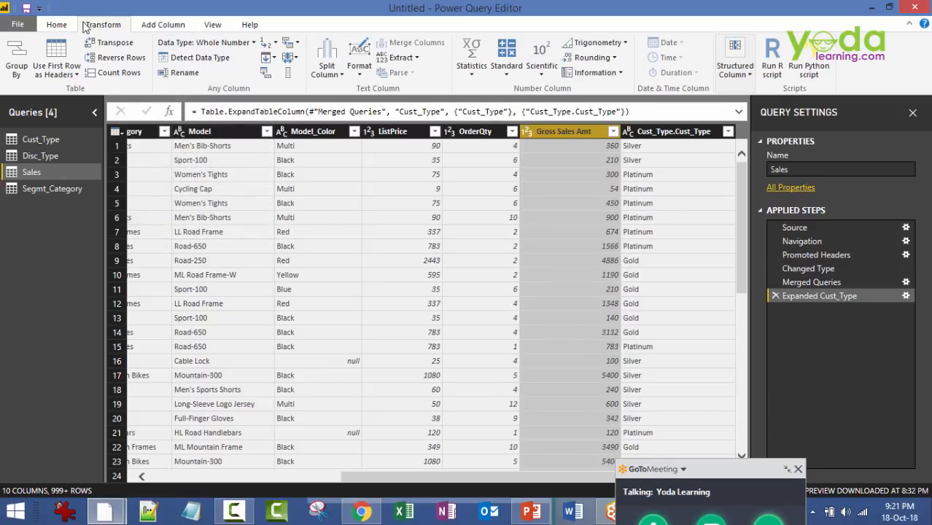
Set up a merge of Sales with the Disc_Type query, matching Cust_Type.Cust_Type to Cust_Type
{"action": "left_click", "coordinate": [52, 25]}
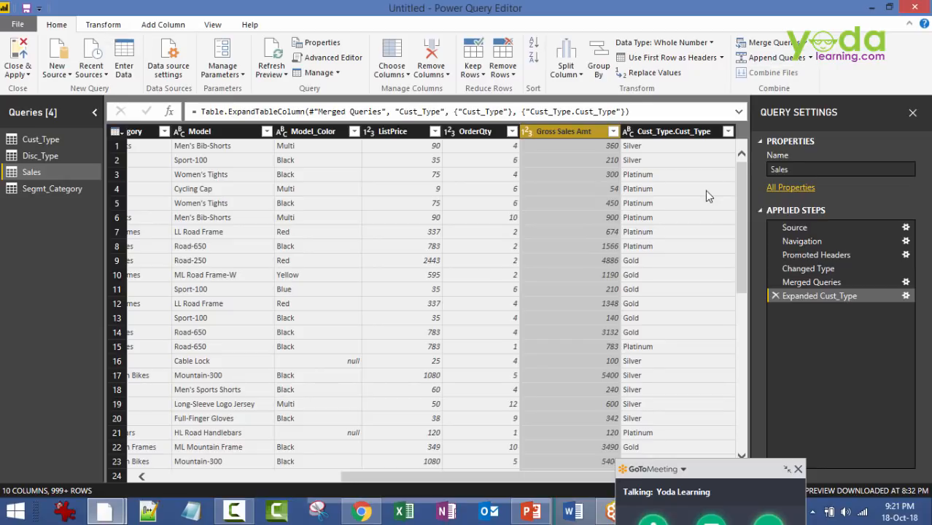
{"action": "left_click", "coordinate": [804, 44]}
{"action": "left_click", "coordinate": [797, 59]}
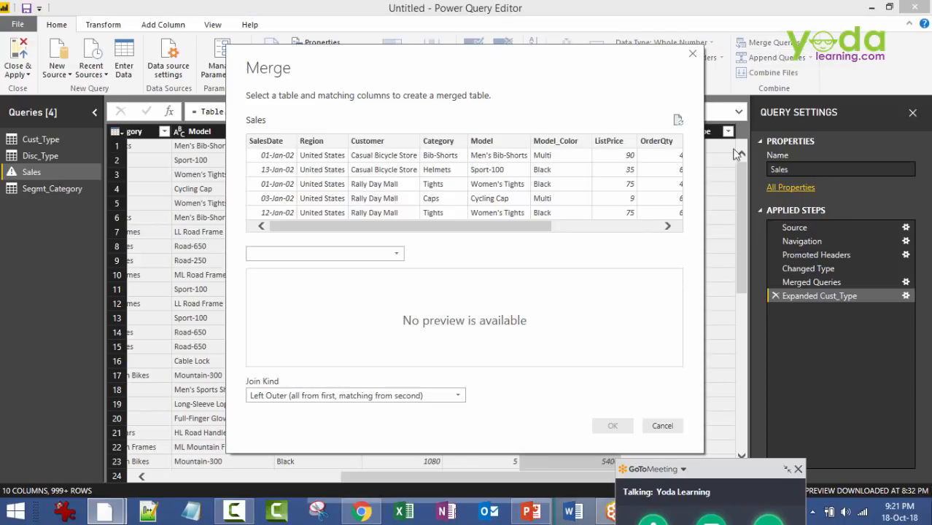
{"action": "left_click", "coordinate": [374, 255]}
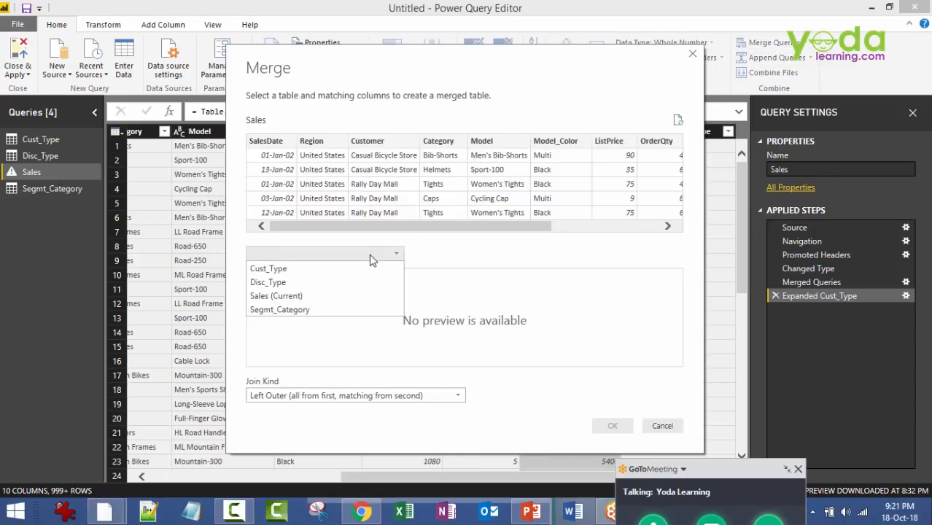
{"action": "left_click", "coordinate": [307, 280]}
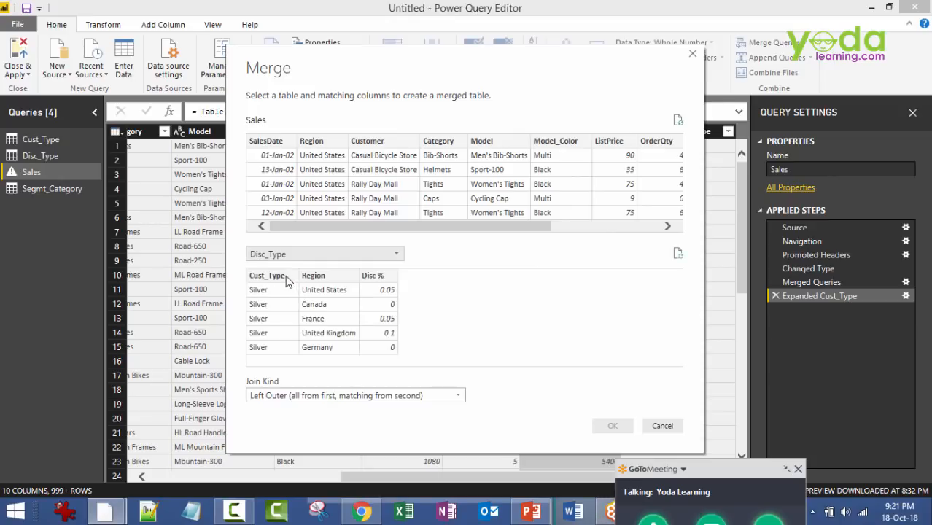
{"action": "left_click_drag", "start_coordinate": [364, 226], "coordinate": [478, 228]}
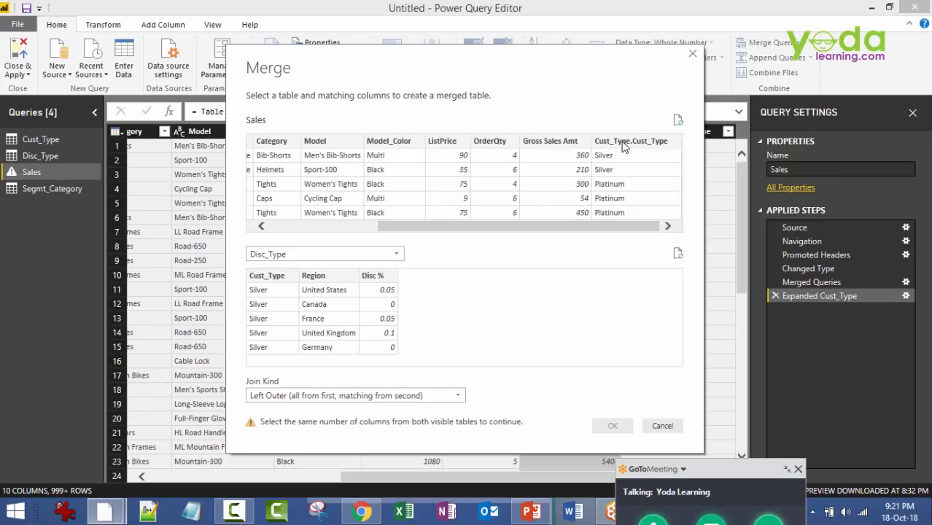
{"action": "left_click", "coordinate": [625, 146]}
{"action": "left_click", "coordinate": [273, 282]}
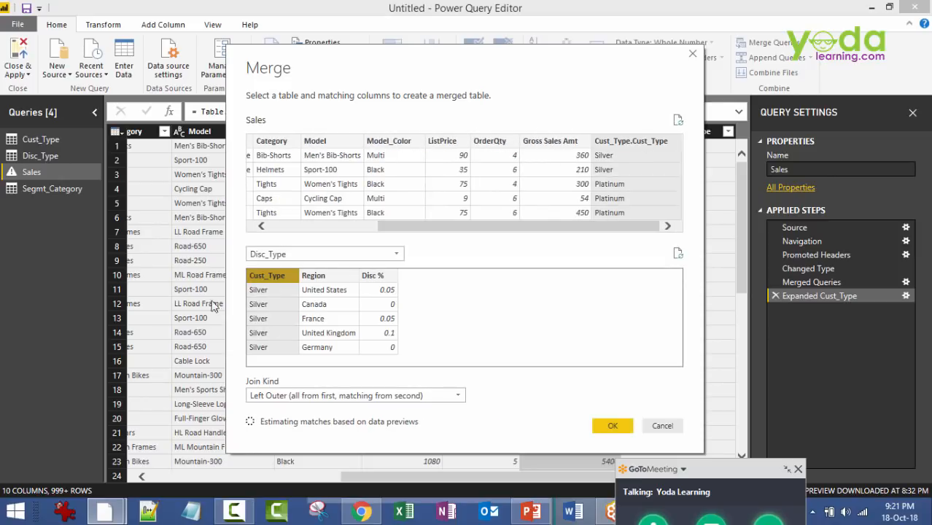
Add Region as the second matching column in both tables and complete the left outer merge
{"action": "left_click_drag", "start_coordinate": [447, 230], "coordinate": [272, 225]}
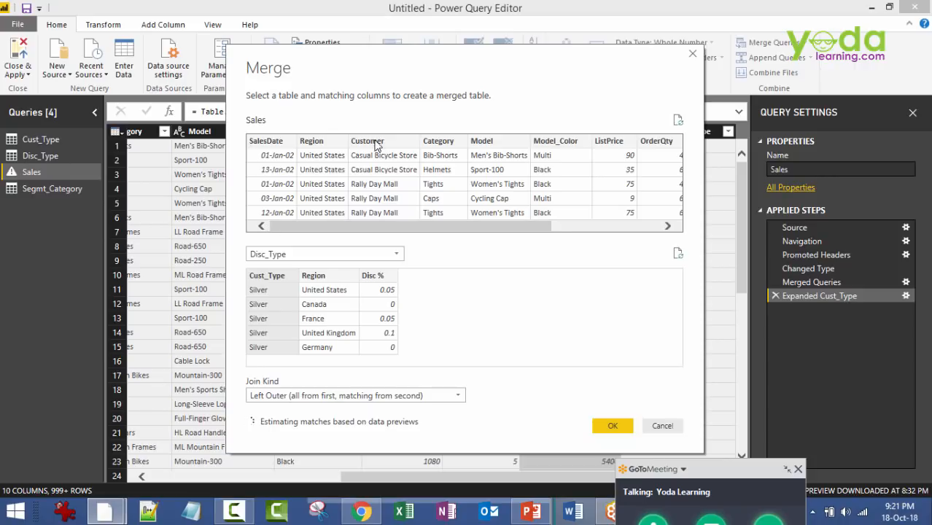
{"action": "left_click", "coordinate": [306, 143], "text": "ctrl"}
{"action": "left_click_drag", "start_coordinate": [360, 228], "coordinate": [651, 236]}
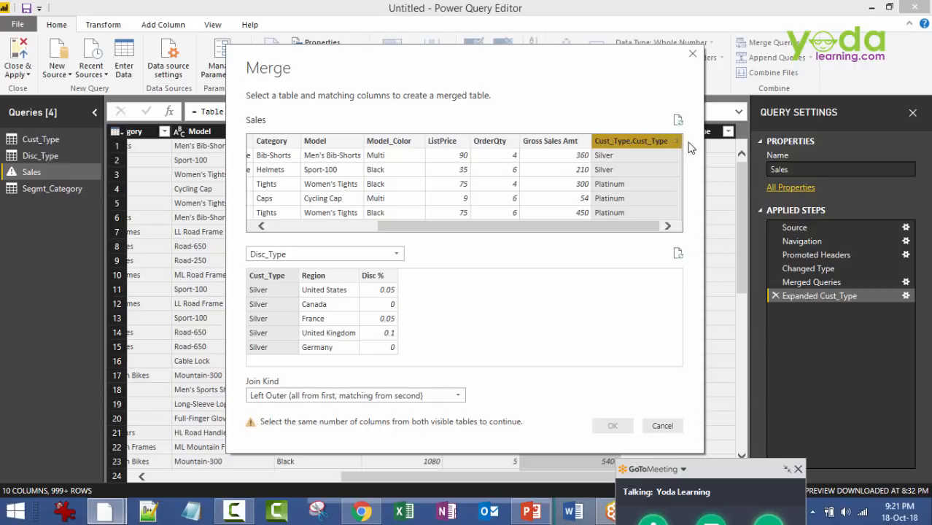
{"action": "left_click_drag", "start_coordinate": [603, 230], "coordinate": [481, 229]}
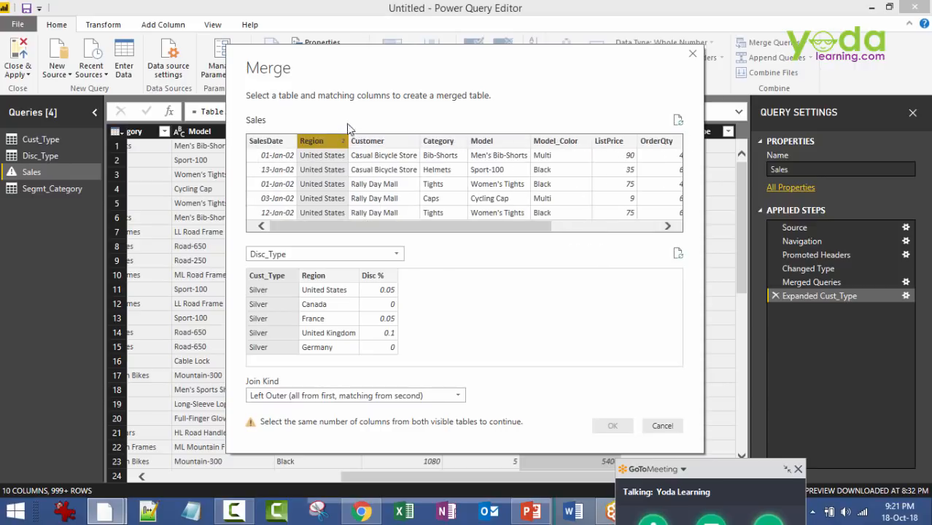
{"action": "left_click", "coordinate": [283, 278]}
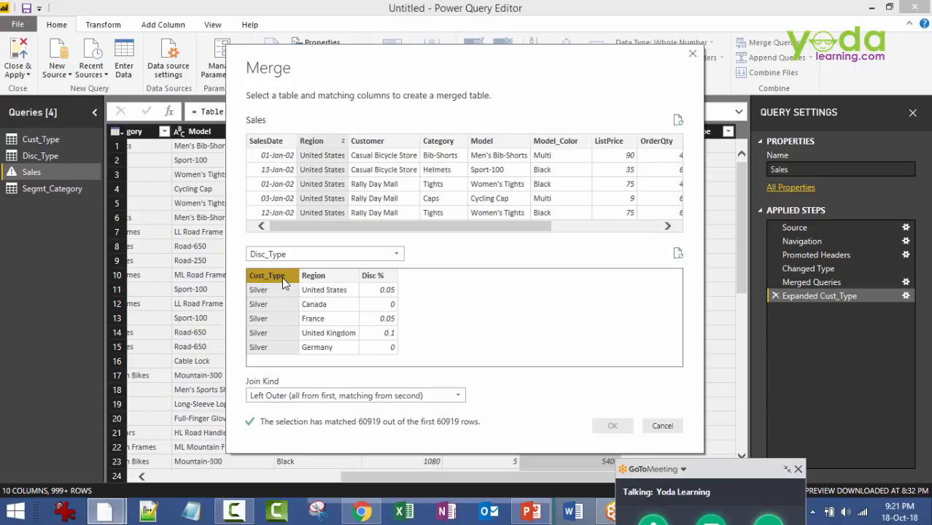
{"action": "left_click", "coordinate": [323, 275], "text": "ctrl"}
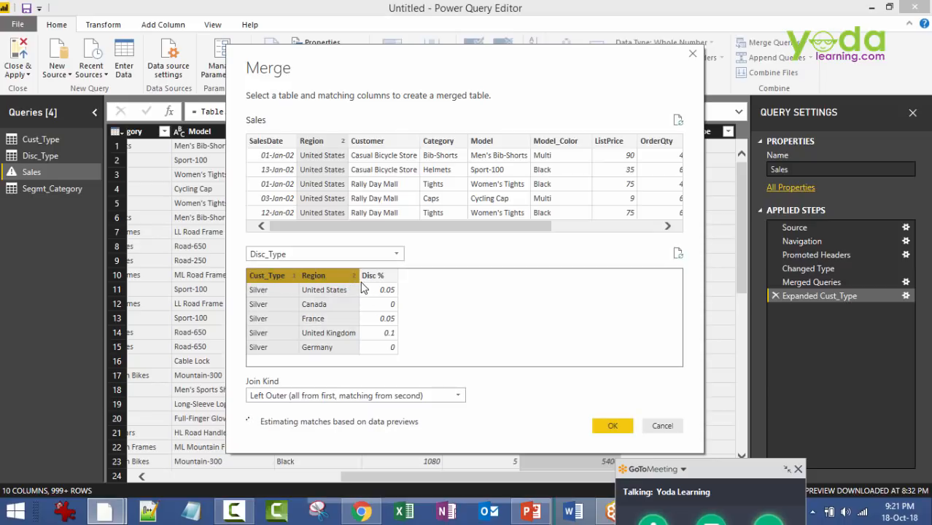
{"action": "left_click", "coordinate": [613, 426]}
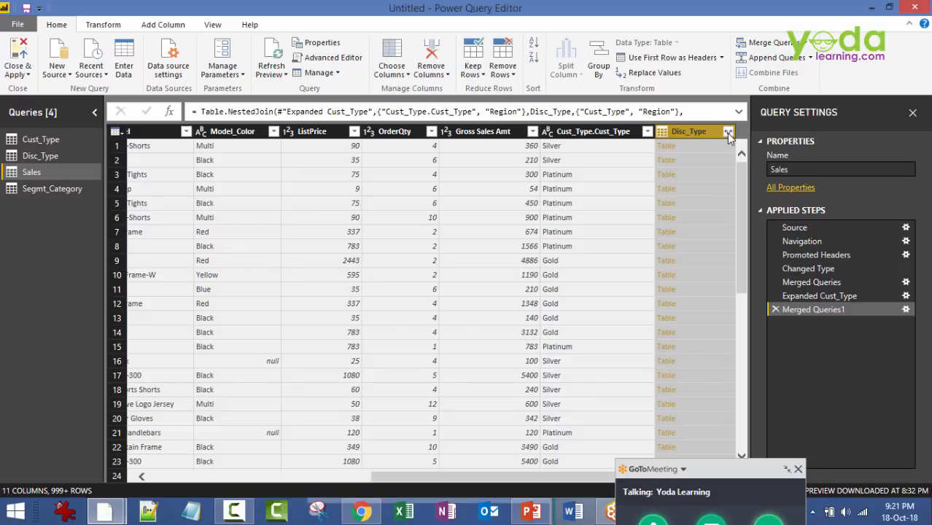
Expand the merged Disc_Type column in Sales to include only the Disc % field, keeping the original column name as prefix
{"action": "left_click", "coordinate": [727, 132]}
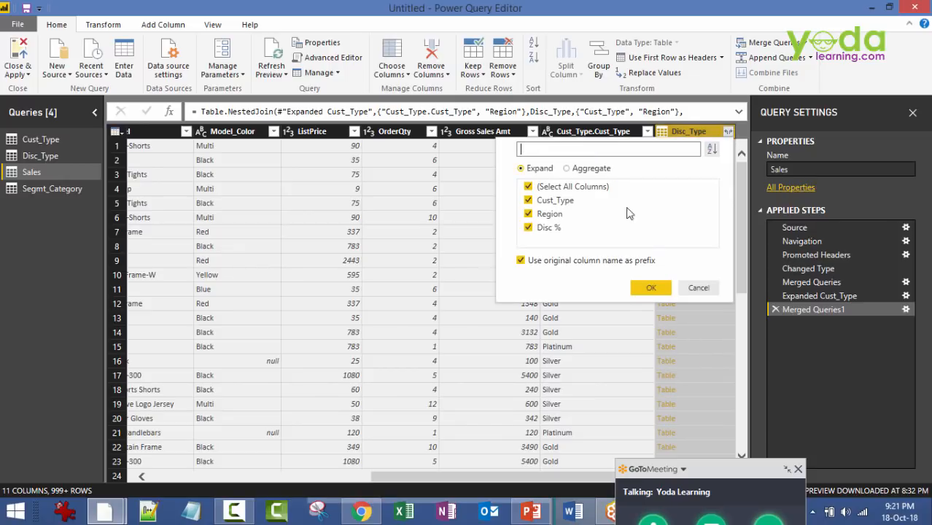
{"action": "left_click", "coordinate": [528, 214]}
{"action": "left_click", "coordinate": [528, 200]}
{"action": "left_click", "coordinate": [650, 287]}
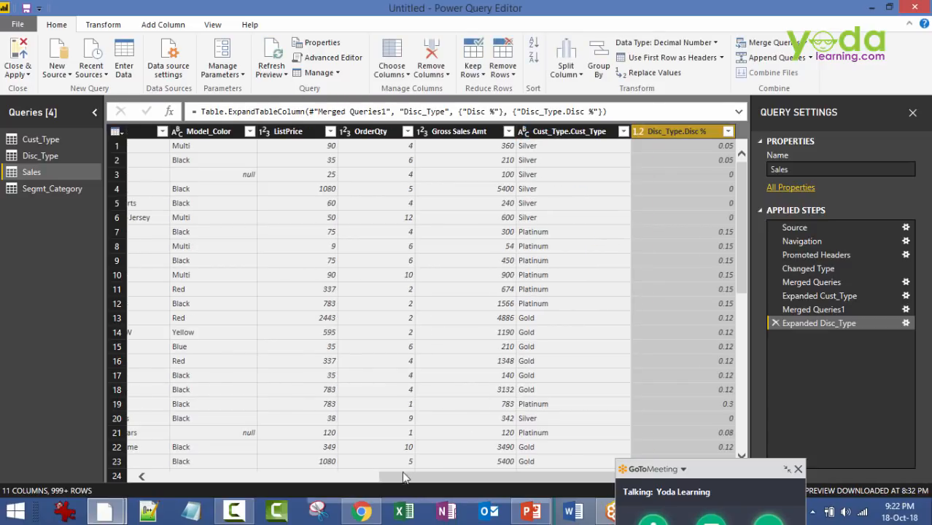
{"action": "left_click_drag", "start_coordinate": [387, 477], "coordinate": [182, 477]}
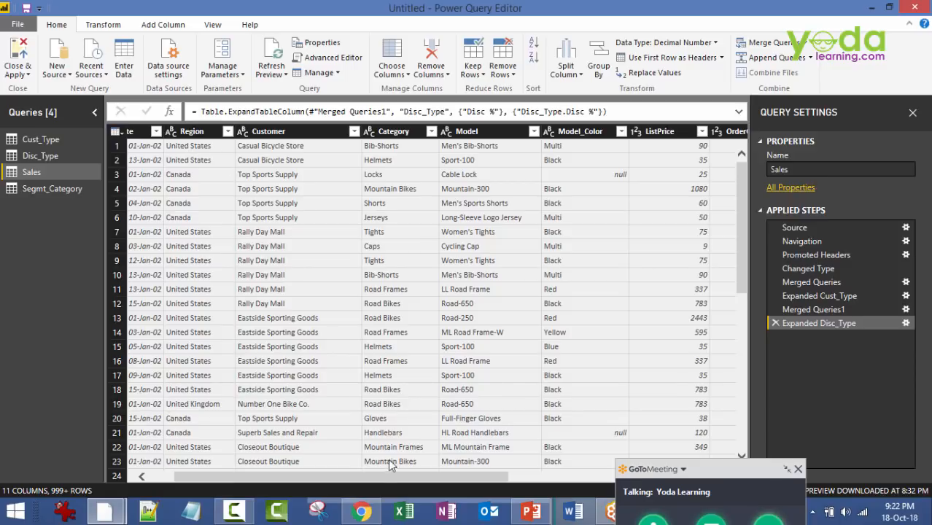
{"action": "left_click_drag", "start_coordinate": [358, 478], "coordinate": [620, 479]}
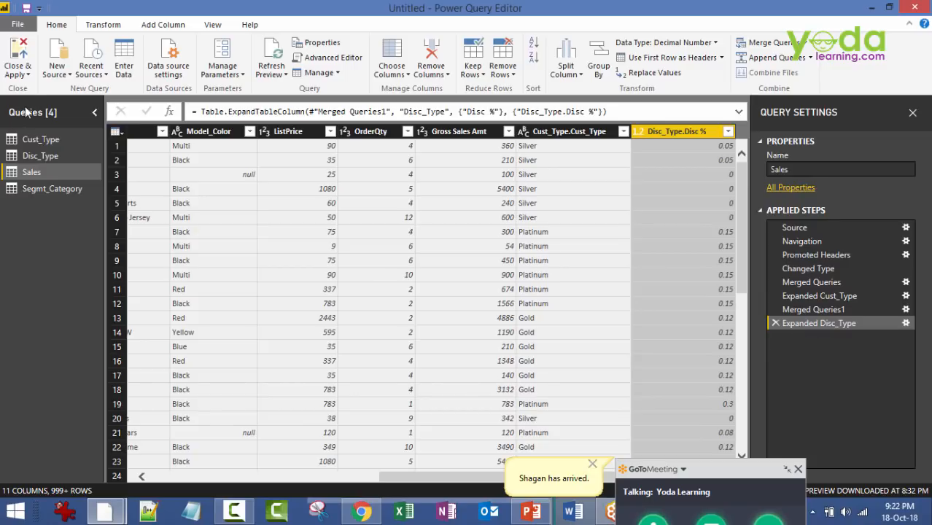
Close the query editor with the changes applied, and move the Sales table lower in the relationships diagram
{"action": "left_click", "coordinate": [18, 73]}
{"action": "left_click", "coordinate": [56, 89]}
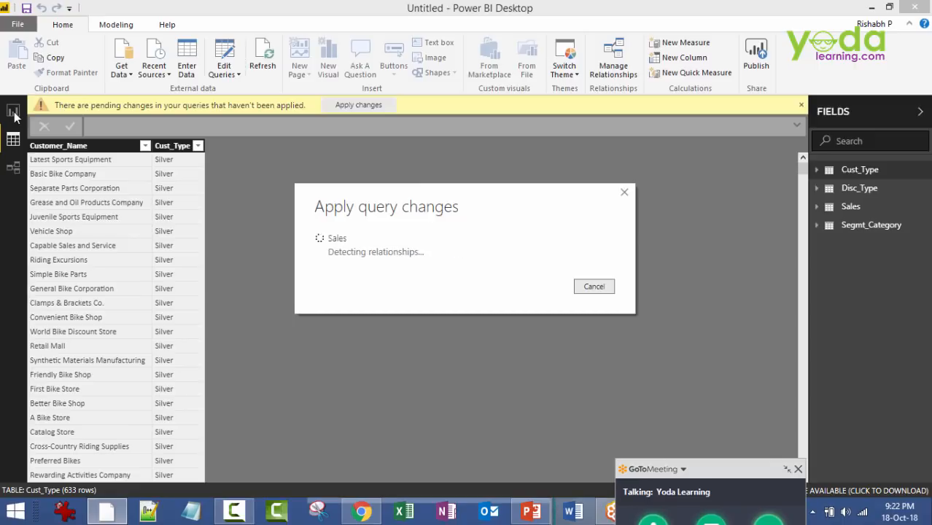
{"action": "left_click", "coordinate": [13, 168]}
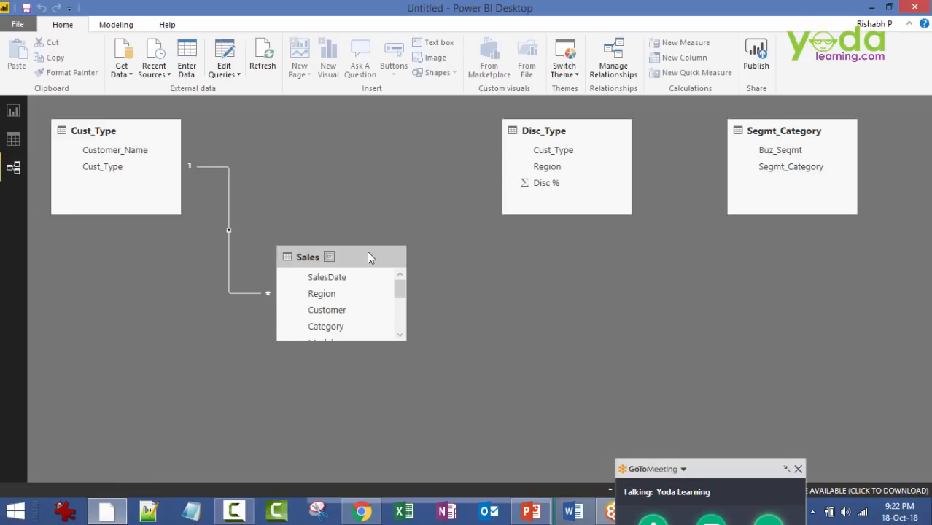
{"action": "left_click_drag", "start_coordinate": [369, 262], "coordinate": [364, 325]}
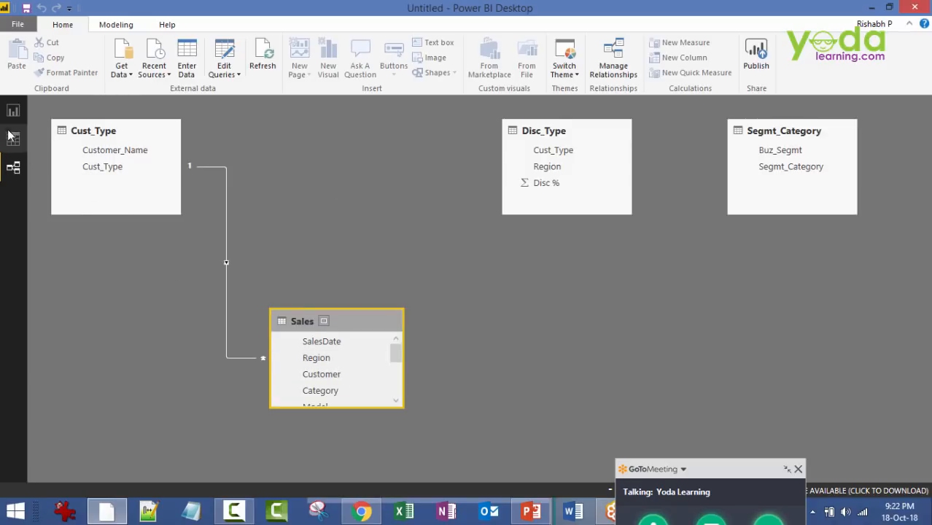
Add a pie chart of Gross Sales Amt by Cust_Type from the Cust_Type table to the report page and enlarge it
{"action": "left_click", "coordinate": [13, 109]}
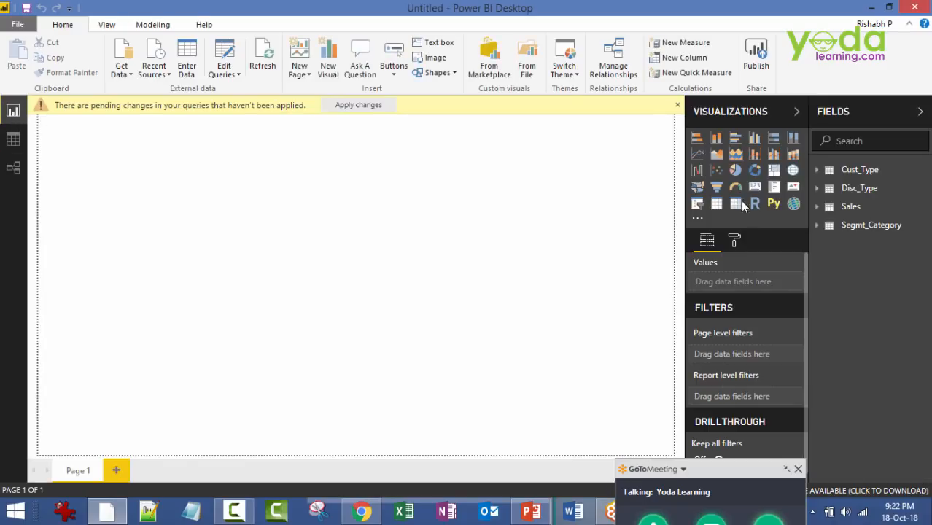
{"action": "left_click", "coordinate": [736, 170]}
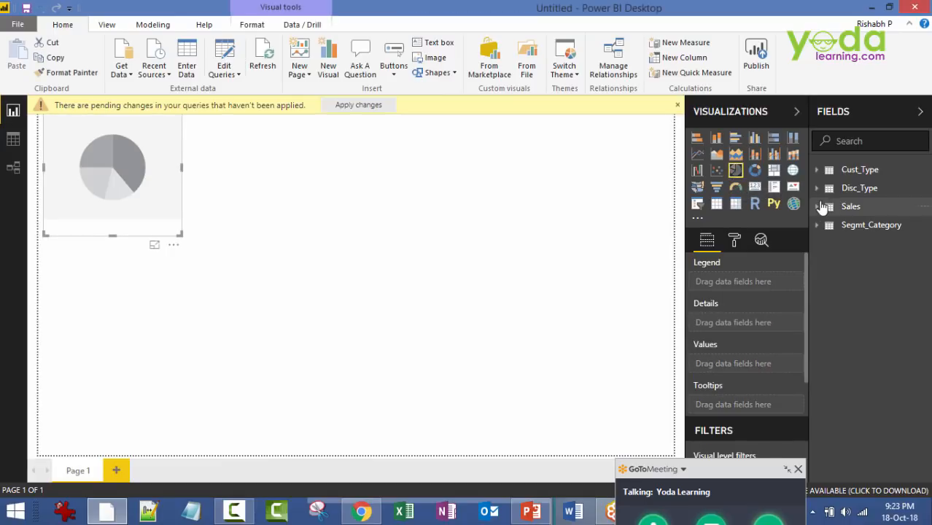
{"action": "left_click", "coordinate": [818, 169]}
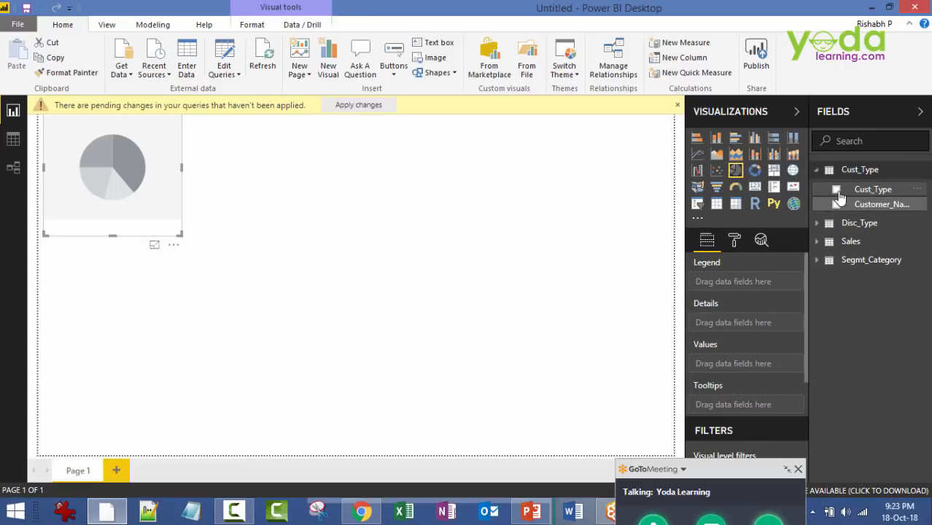
{"action": "left_click", "coordinate": [837, 190]}
{"action": "left_click", "coordinate": [818, 224]}
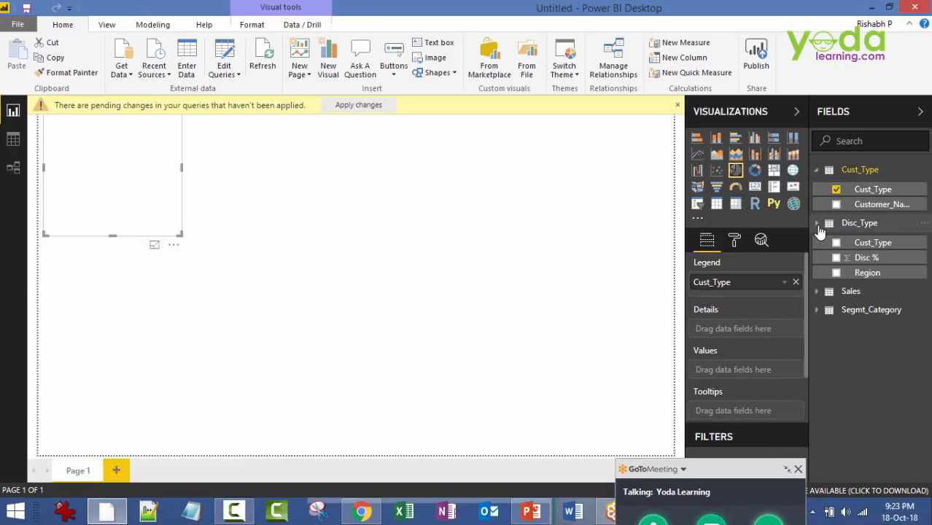
{"action": "left_click", "coordinate": [817, 224]}
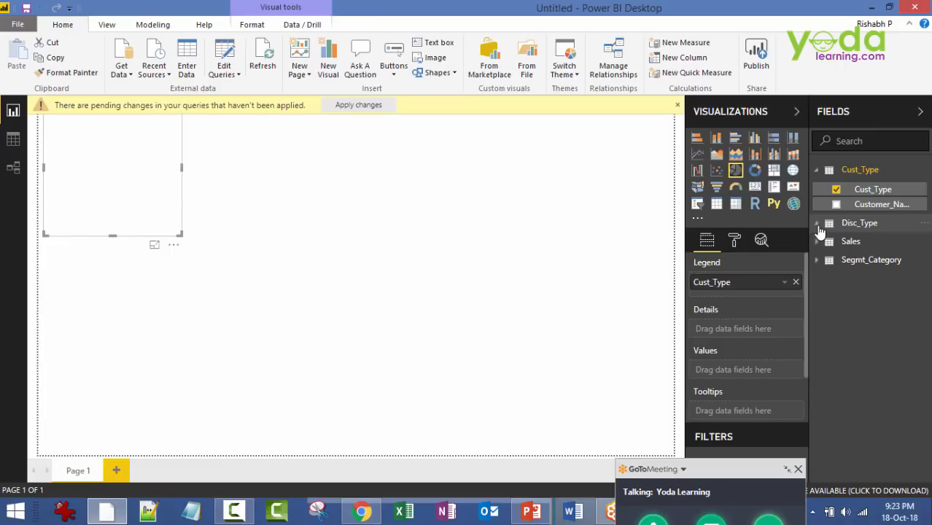
{"action": "left_click", "coordinate": [817, 241]}
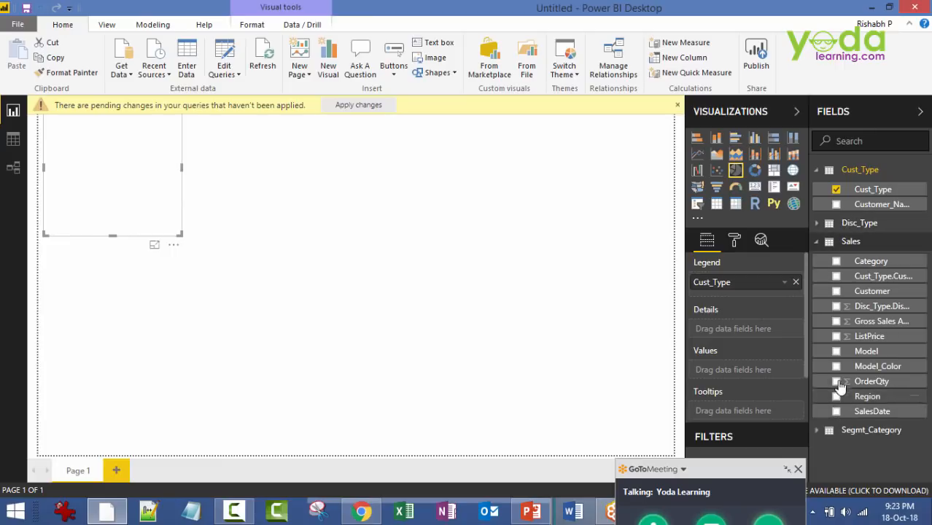
{"action": "left_click", "coordinate": [836, 321]}
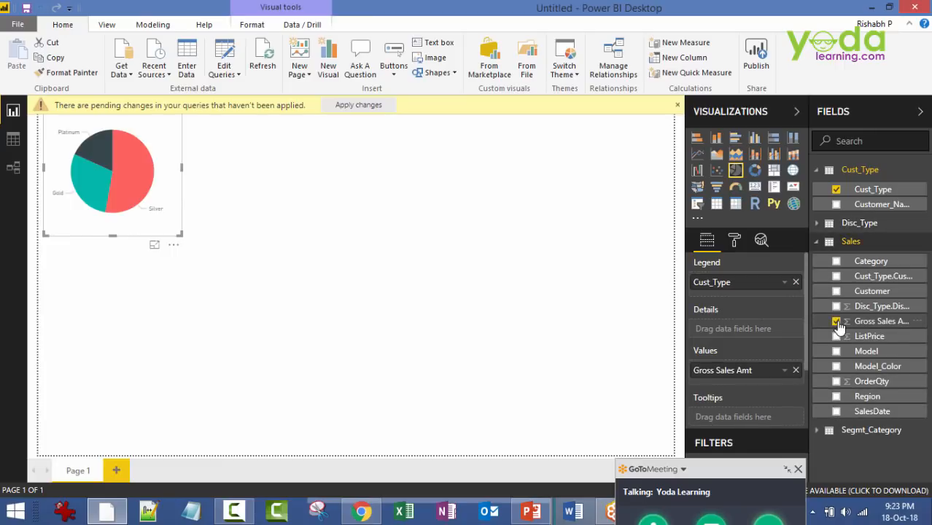
{"action": "left_click_drag", "start_coordinate": [180, 235], "coordinate": [256, 302]}
Delete the relationship between Cust_Type and Sales and check its effect on the pie chart
{"action": "left_click", "coordinate": [16, 168]}
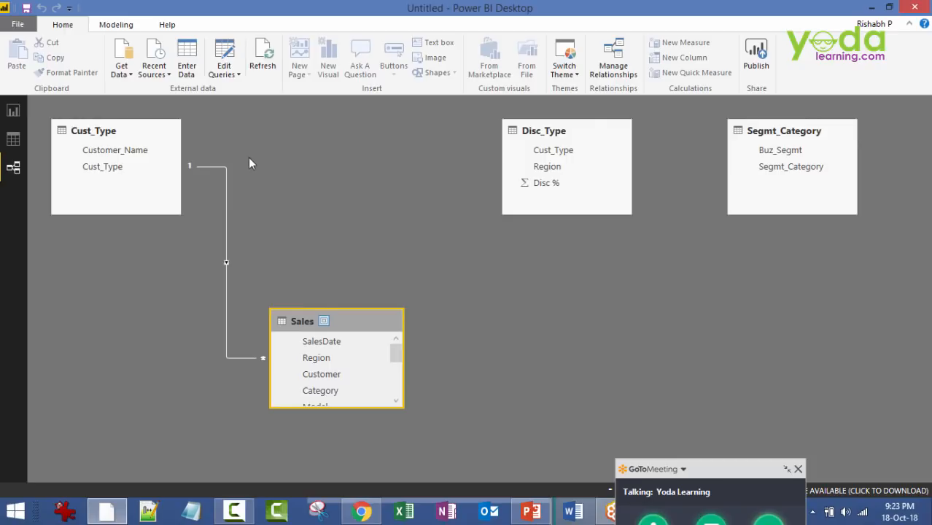
{"action": "left_click", "coordinate": [13, 111]}
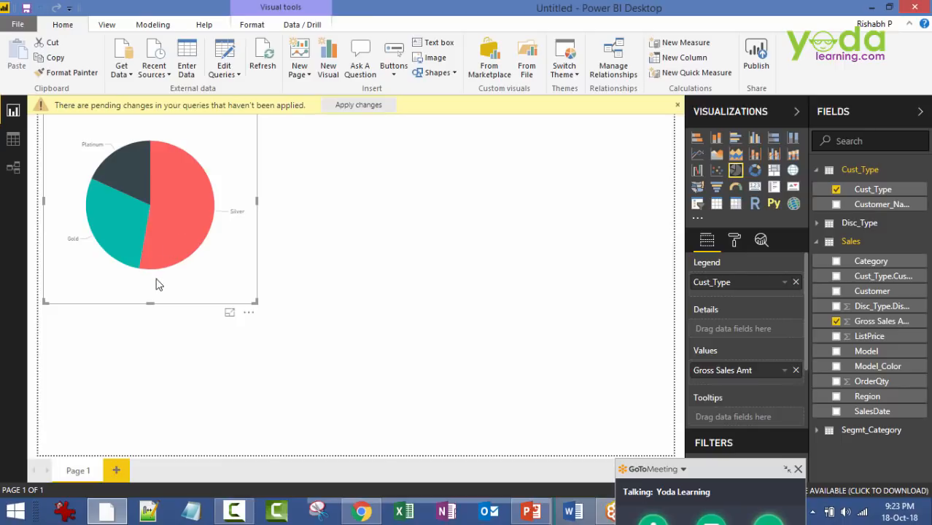
{"action": "left_click", "coordinate": [13, 168]}
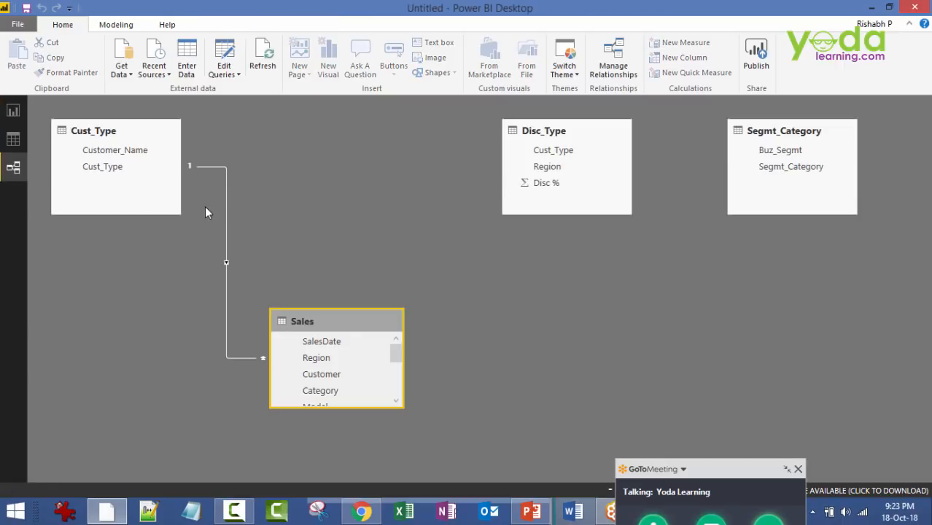
{"action": "right_click", "coordinate": [215, 167]}
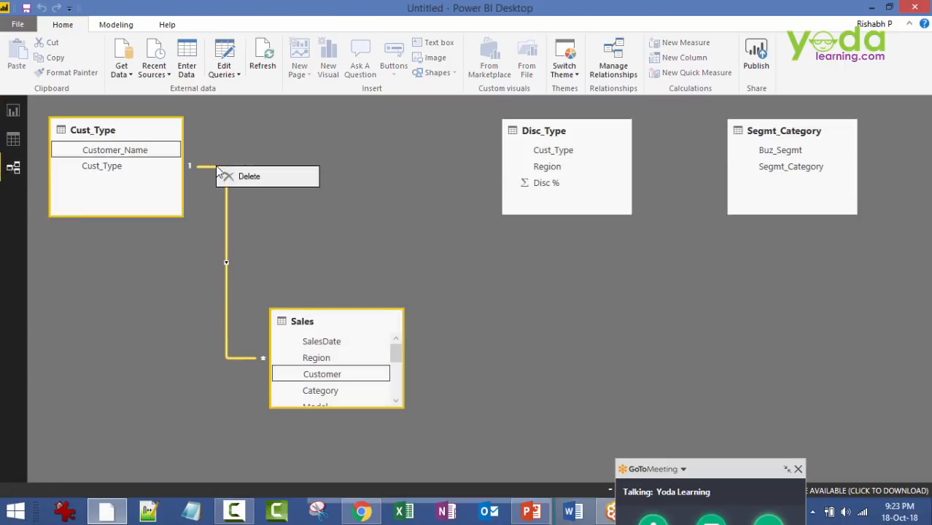
{"action": "left_click", "coordinate": [232, 178]}
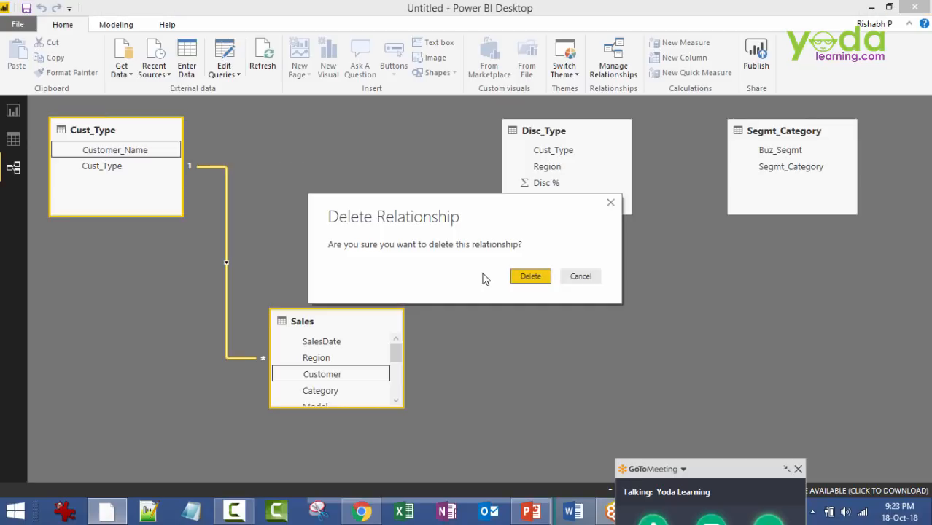
{"action": "left_click", "coordinate": [522, 275]}
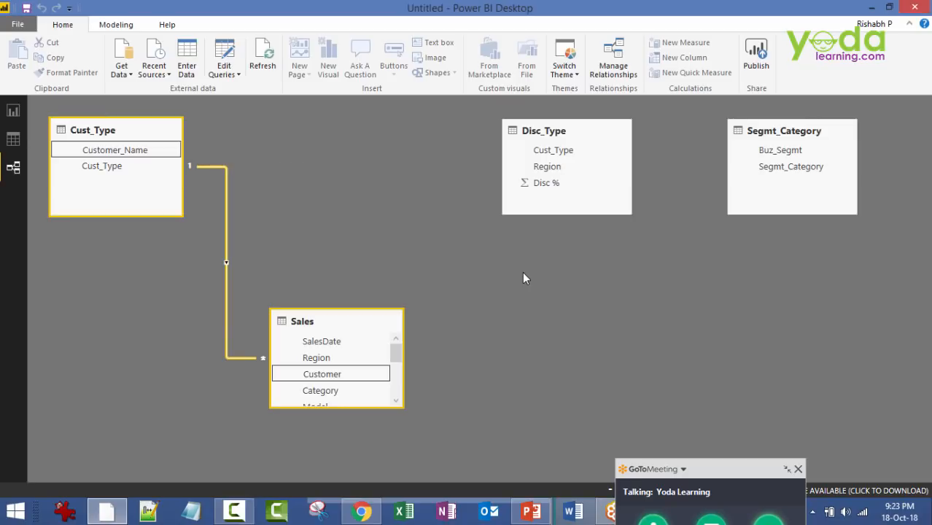
{"action": "left_click", "coordinate": [13, 111]}
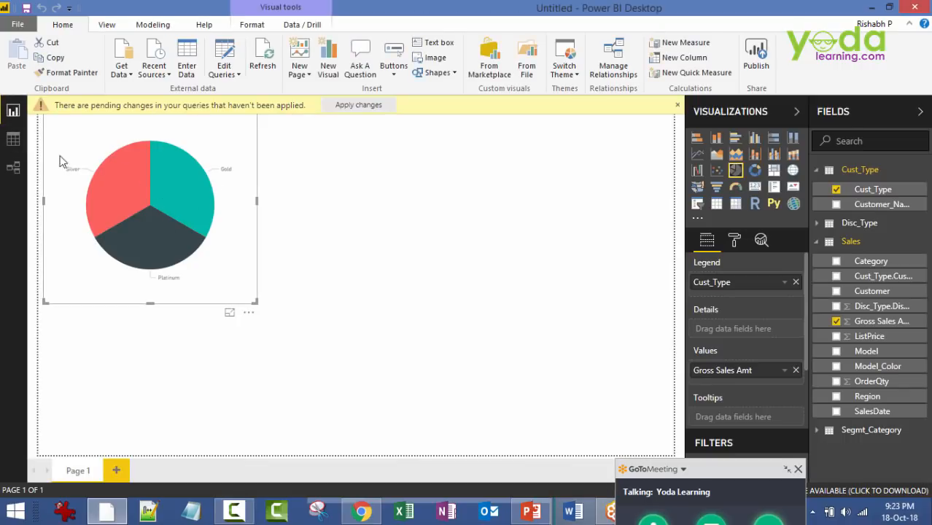
Enlarge the Sales table beside Cust_Type, and relate Customer_Name to its Customer field and Segmt_Category to its Category field
{"action": "left_click", "coordinate": [26, 167]}
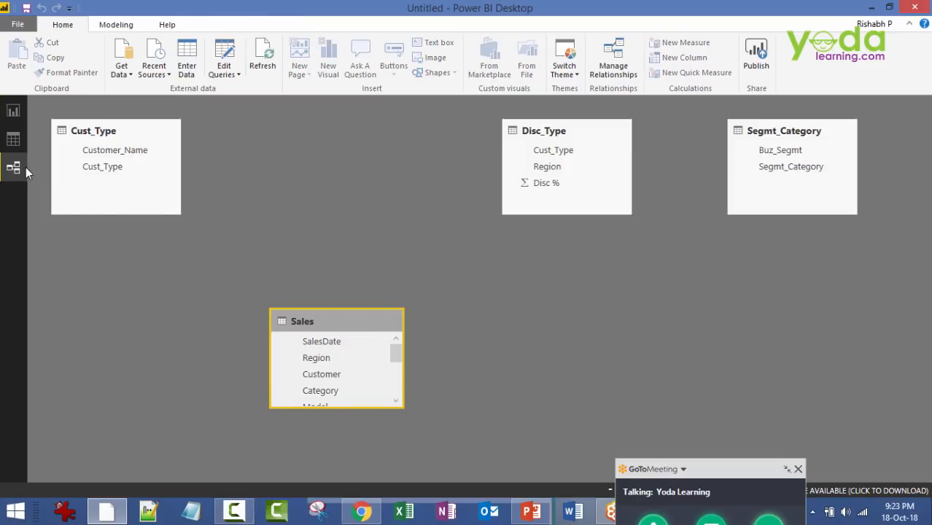
{"action": "left_click_drag", "start_coordinate": [337, 324], "coordinate": [272, 136]}
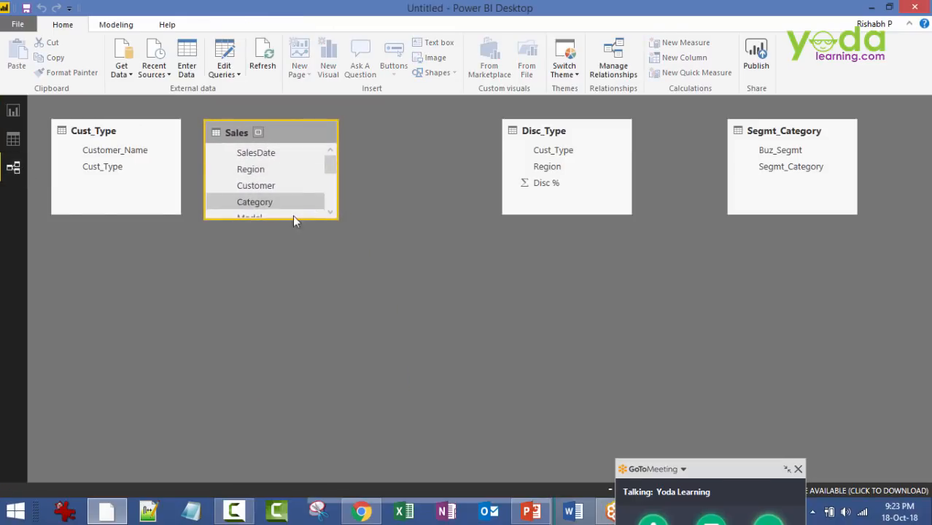
{"action": "left_click_drag", "start_coordinate": [287, 217], "coordinate": [275, 362]}
{"action": "left_click_drag", "start_coordinate": [135, 159], "coordinate": [250, 188]}
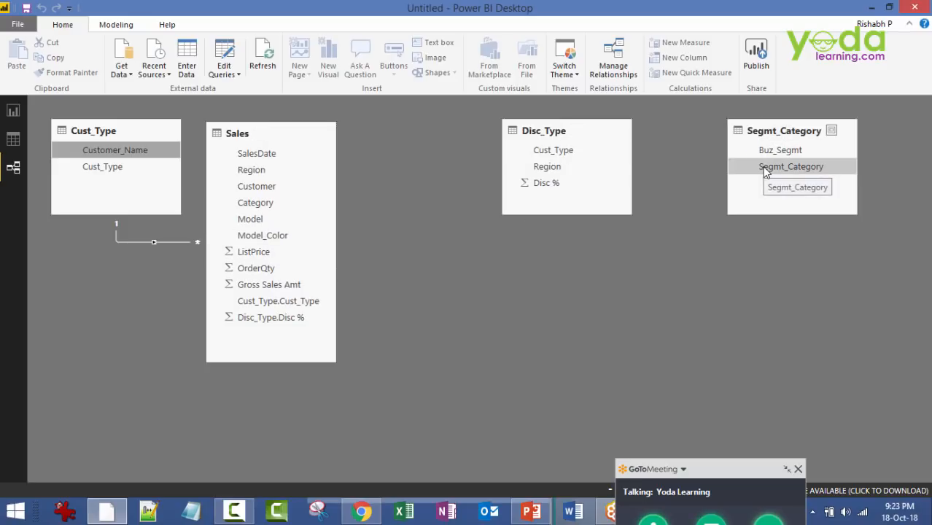
{"action": "left_click_drag", "start_coordinate": [761, 168], "coordinate": [284, 204]}
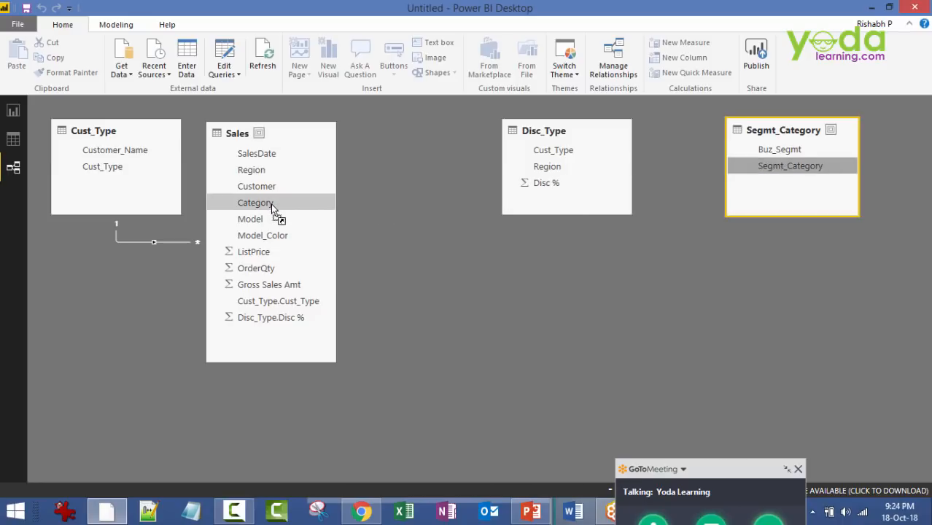
Shrink the pie chart on the report page and move it lower, leaving free space above it
{"action": "left_click", "coordinate": [13, 113]}
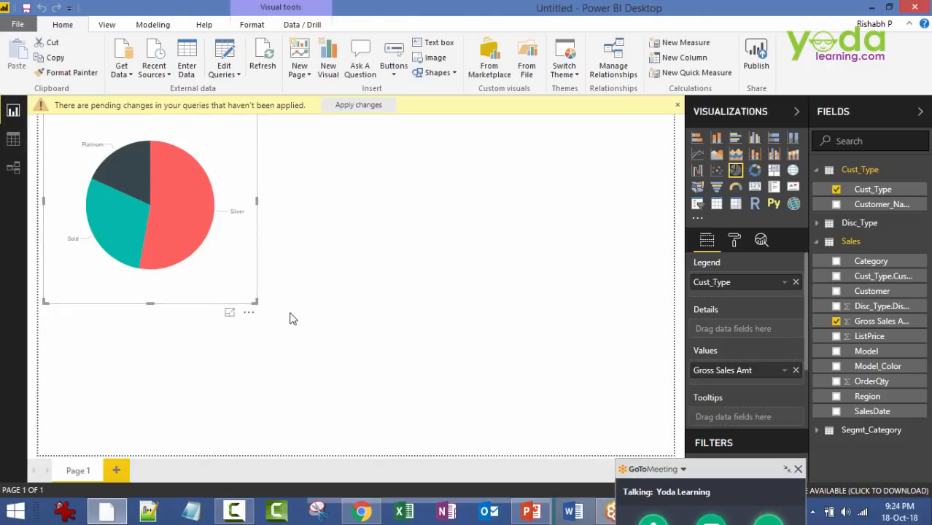
{"action": "left_click_drag", "start_coordinate": [215, 137], "coordinate": [502, 188]}
{"action": "left_click_drag", "start_coordinate": [552, 352], "coordinate": [514, 283]}
{"action": "left_click_drag", "start_coordinate": [500, 169], "coordinate": [212, 244]}
{"action": "left_click", "coordinate": [246, 173]}
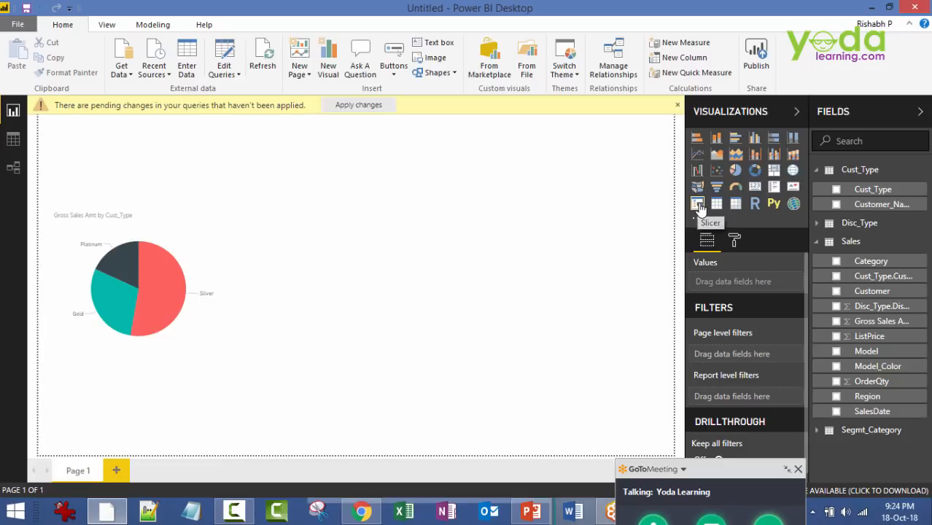
Add a slicer for the Sales Region field above the pie chart and shrink it to fit its list
{"action": "left_click", "coordinate": [697, 206]}
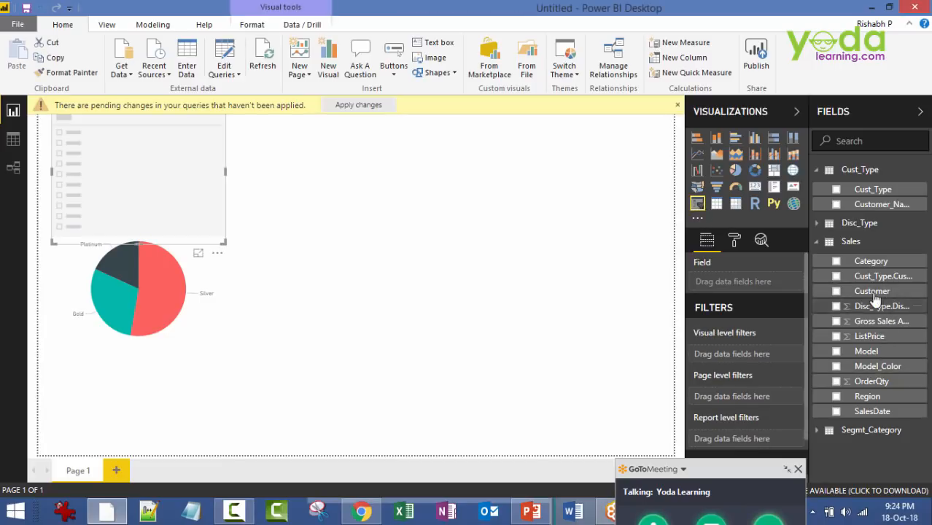
{"action": "left_click_drag", "start_coordinate": [868, 398], "coordinate": [191, 179]}
{"action": "left_click_drag", "start_coordinate": [225, 244], "coordinate": [211, 227]}
{"action": "left_click_drag", "start_coordinate": [177, 192], "coordinate": [152, 173]}
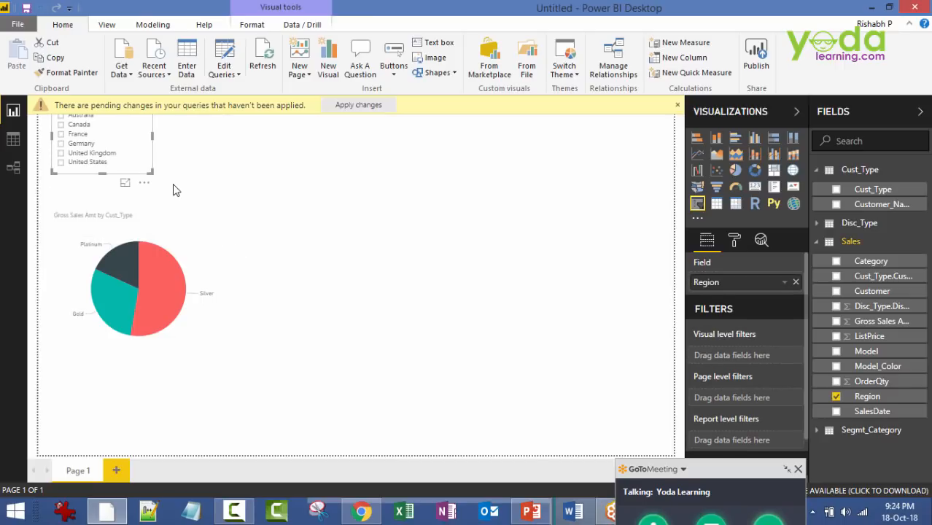
Filter the pie chart by one region after another in the slicer, including United Kingdom, United States and France, ending with Australia
{"action": "left_click", "coordinate": [62, 136]}
{"action": "left_click", "coordinate": [62, 153]}
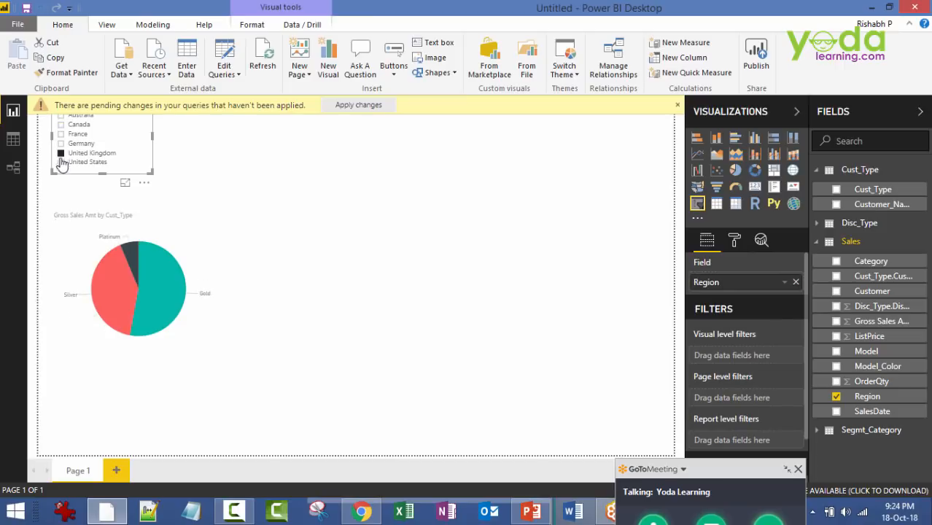
{"action": "left_click", "coordinate": [62, 162]}
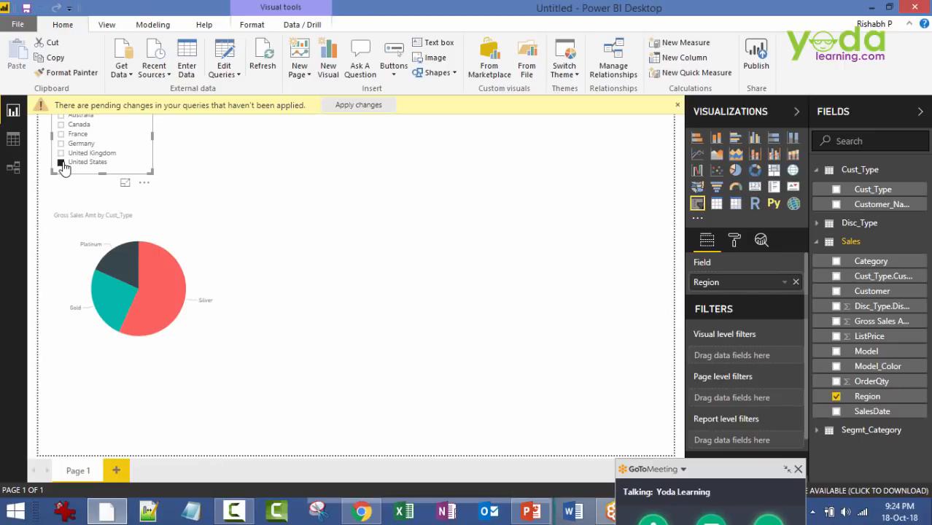
{"action": "left_click", "coordinate": [61, 143]}
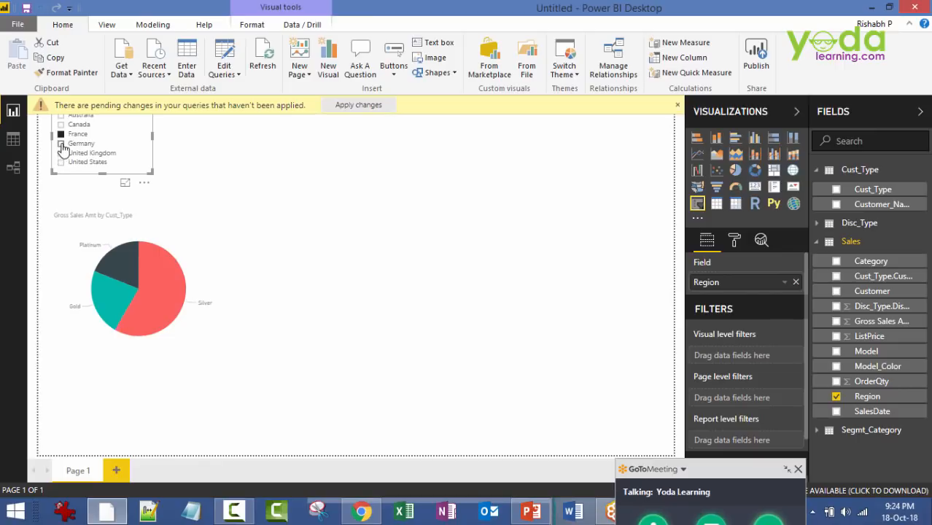
{"action": "left_click", "coordinate": [61, 153]}
{"action": "left_click", "coordinate": [62, 135]}
{"action": "left_click", "coordinate": [61, 118]}
Add a treemap of Gross Sales Amt grouped by Segmt_Category beside the slicer, enlarge it and move it lower
{"action": "left_click", "coordinate": [396, 169]}
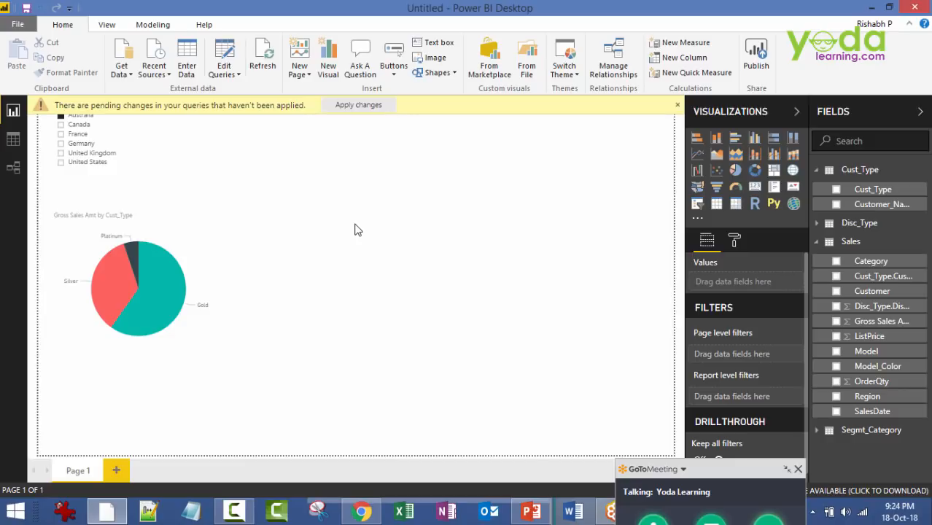
{"action": "left_click", "coordinate": [773, 170]}
{"action": "left_click_drag", "start_coordinate": [277, 174], "coordinate": [405, 255]}
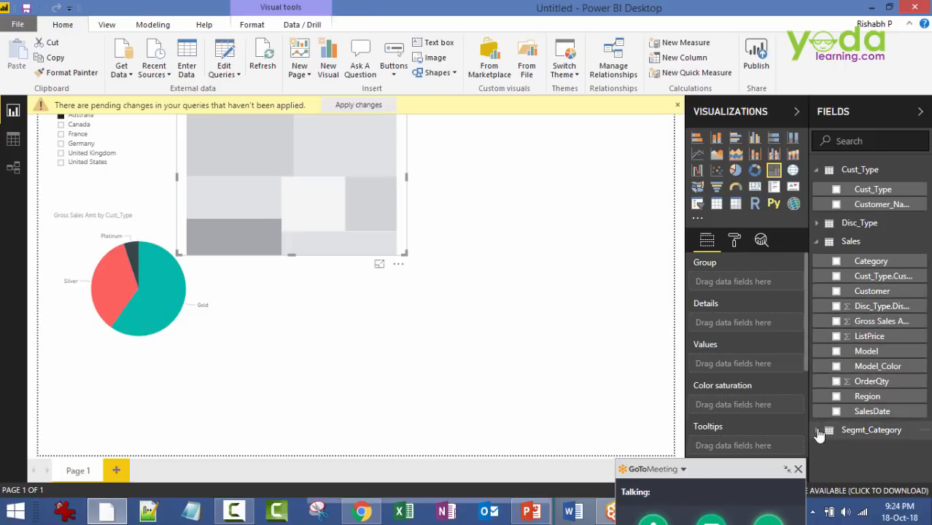
{"action": "left_click", "coordinate": [818, 433]}
{"action": "left_click_drag", "start_coordinate": [864, 467], "coordinate": [251, 142]}
{"action": "left_click_drag", "start_coordinate": [882, 321], "coordinate": [332, 187]}
{"action": "left_click_drag", "start_coordinate": [404, 255], "coordinate": [543, 285]}
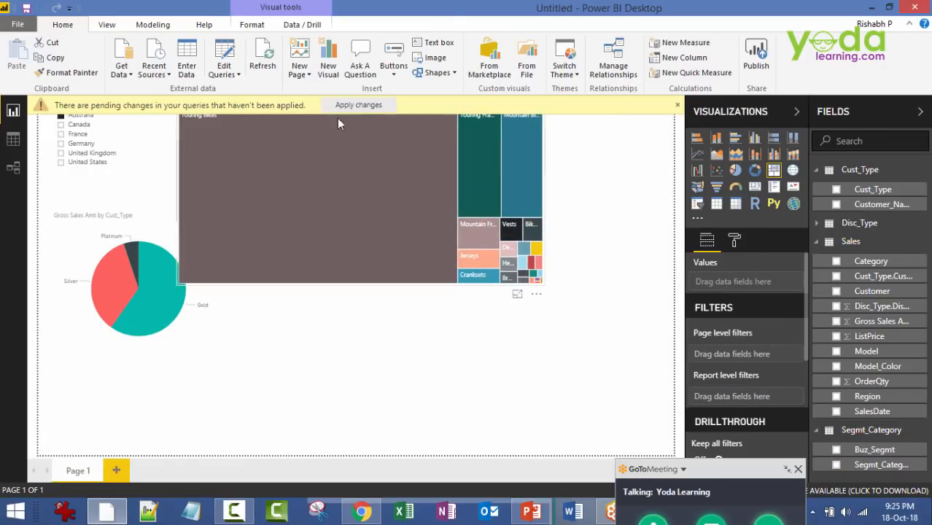
{"action": "left_click_drag", "start_coordinate": [336, 135], "coordinate": [358, 199]}
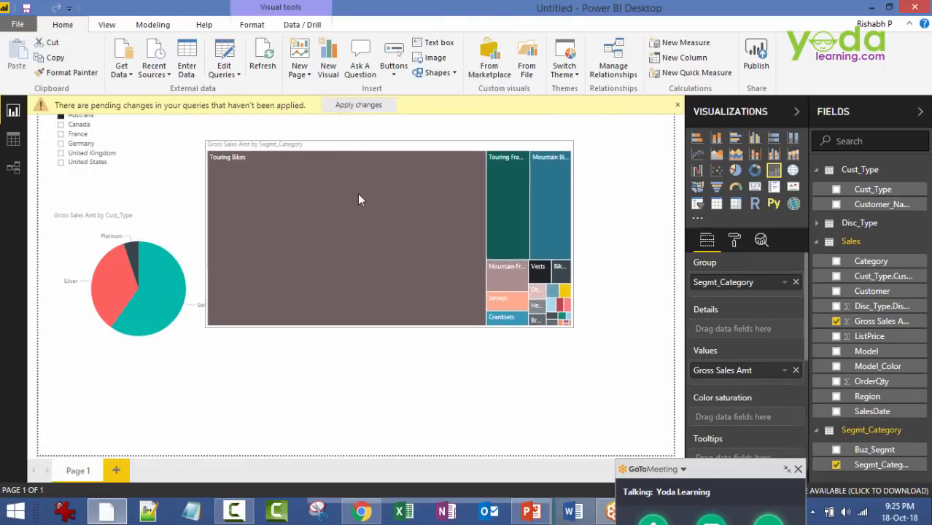
Replace the treemap's Segmt_Category grouping with Buz_Segmt and make the visual narrower and taller
{"action": "left_click", "coordinate": [836, 464]}
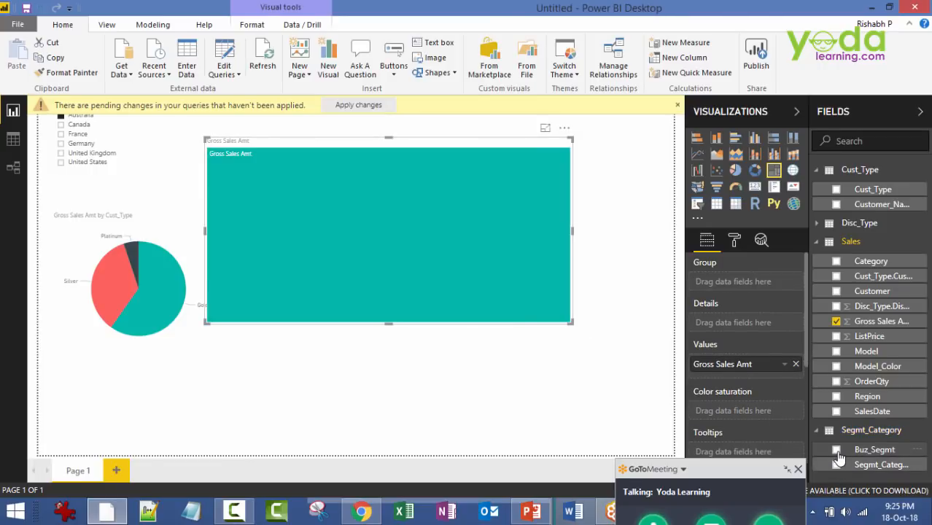
{"action": "left_click_drag", "start_coordinate": [838, 453], "coordinate": [374, 225]}
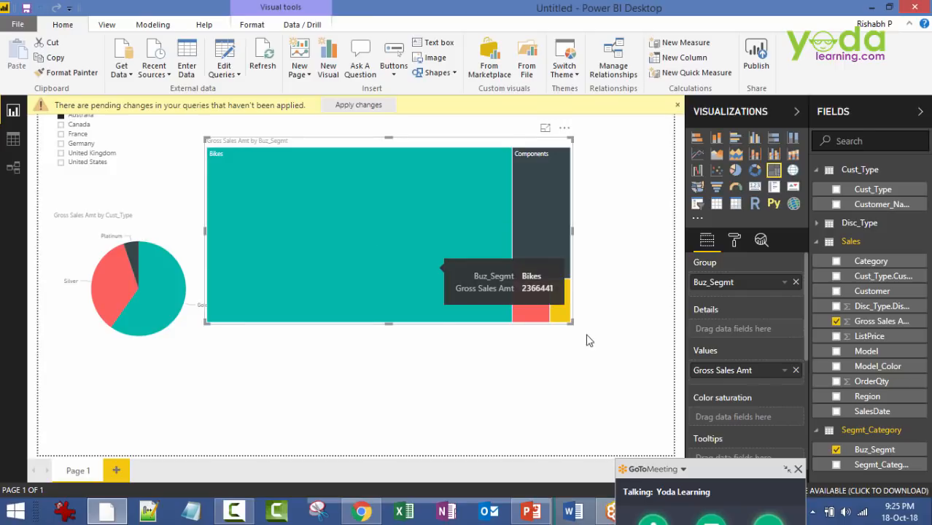
{"action": "mouse_move", "coordinate": [571, 323]}
{"action": "left_mouse_down"}
{"action": "mouse_move", "coordinate": [498, 356]}
{"action": "mouse_move", "coordinate": [493, 398]}
{"action": "mouse_move", "coordinate": [494, 376]}
{"action": "left_mouse_up"}
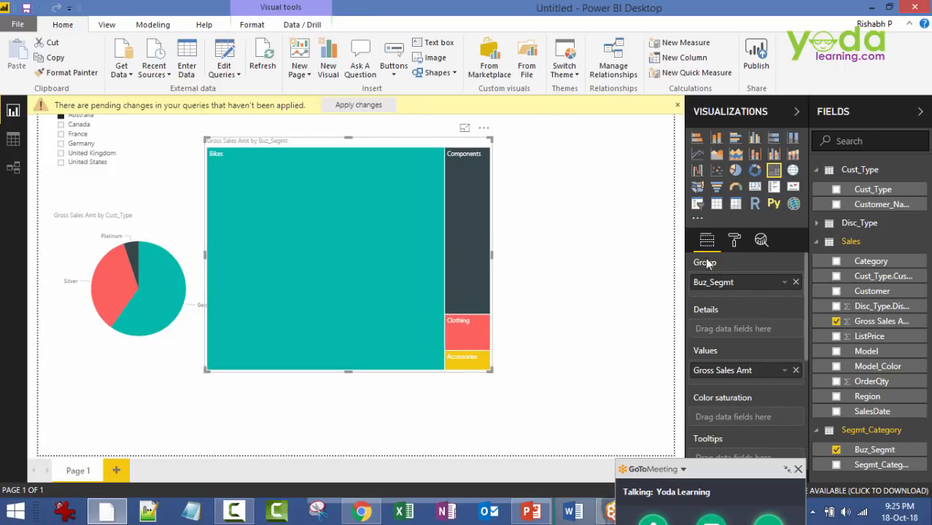
Turn on the treemap's data labels with text size 14, and highlight the page by the Bikes segment
{"action": "left_click", "coordinate": [734, 240]}
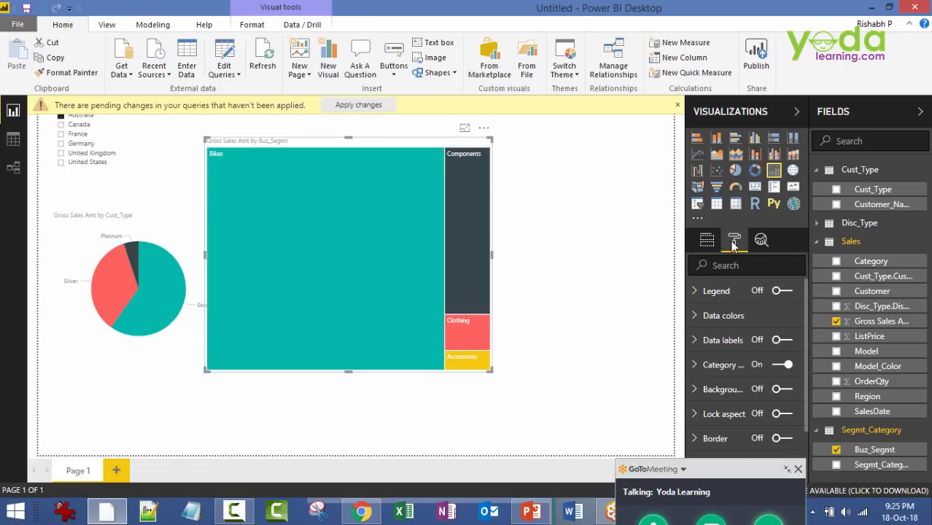
{"action": "left_click", "coordinate": [695, 340]}
{"action": "left_click", "coordinate": [785, 342]}
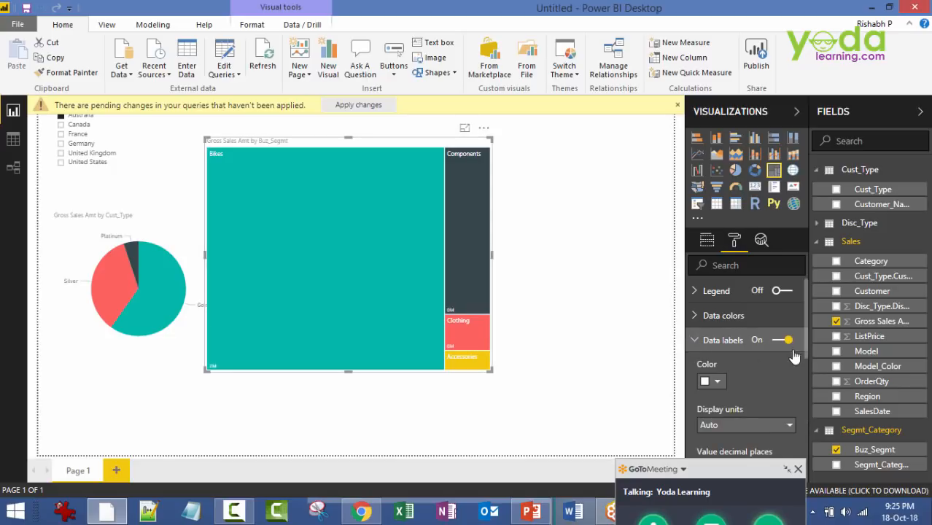
{"action": "left_click_drag", "start_coordinate": [805, 341], "coordinate": [803, 399]}
{"action": "left_click", "coordinate": [735, 381]}
{"action": "left_click", "coordinate": [735, 381]}
{"action": "left_click", "coordinate": [735, 382]}
{"action": "left_click", "coordinate": [735, 382]}
{"action": "left_click", "coordinate": [734, 383]}
{"action": "left_click", "coordinate": [313, 243]}
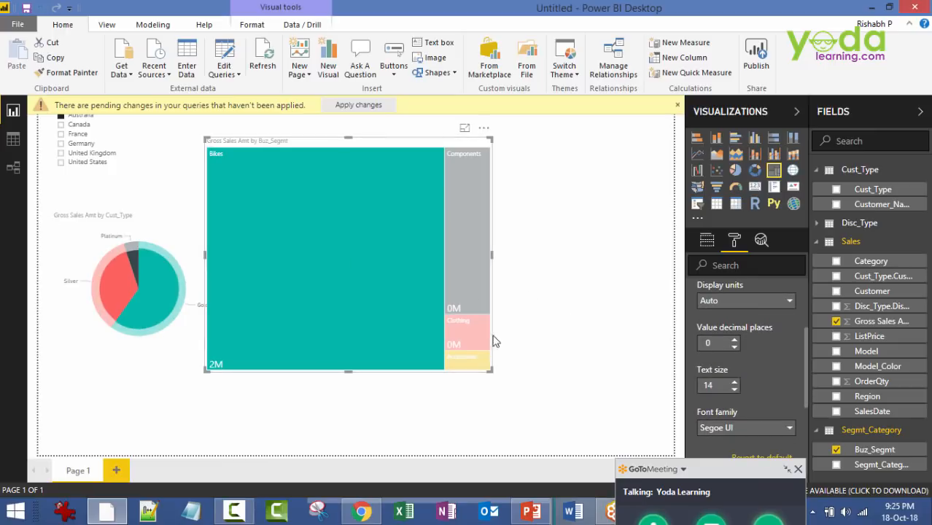
Widen the treemap, and swap the Australia slicer filter for a page highlight on the pie chart's Silver customer type
{"action": "left_click_drag", "start_coordinate": [492, 370], "coordinate": [530, 372]}
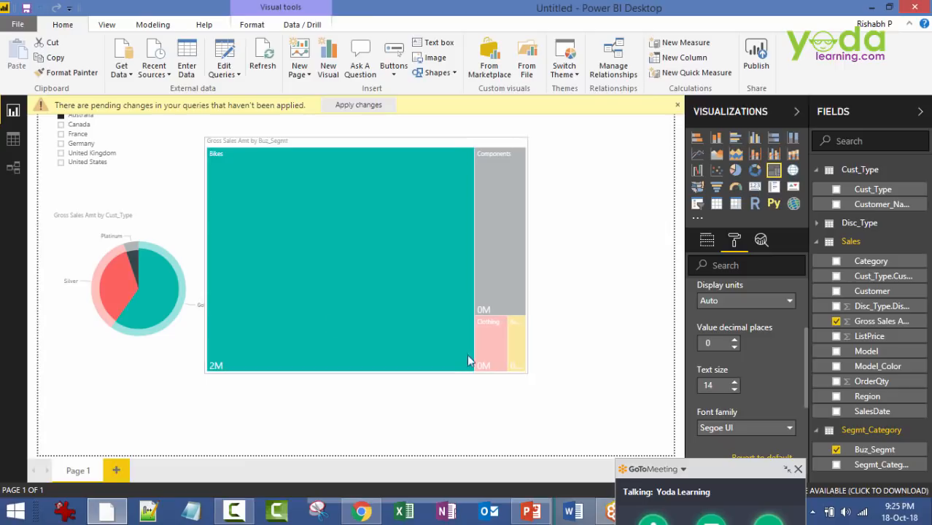
{"action": "left_click", "coordinate": [62, 118]}
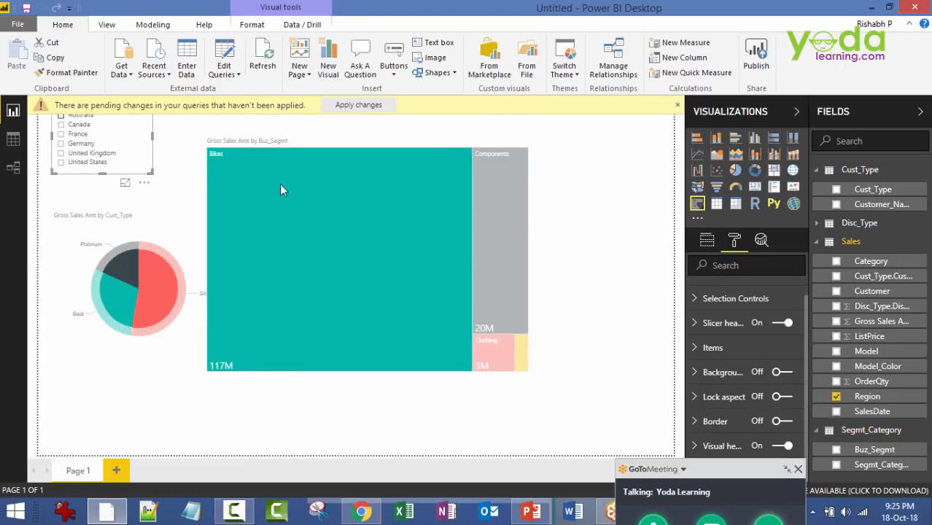
{"action": "left_click", "coordinate": [173, 285]}
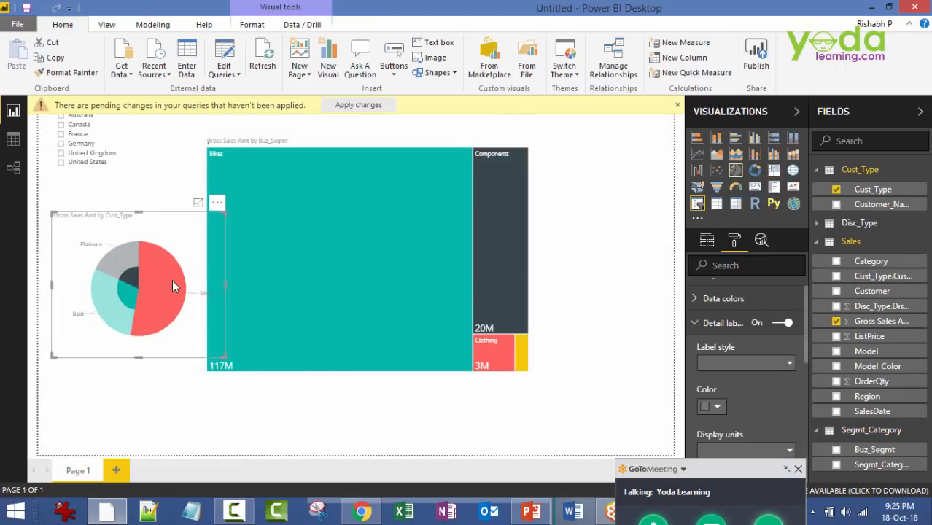
{"action": "left_click", "coordinate": [599, 210]}
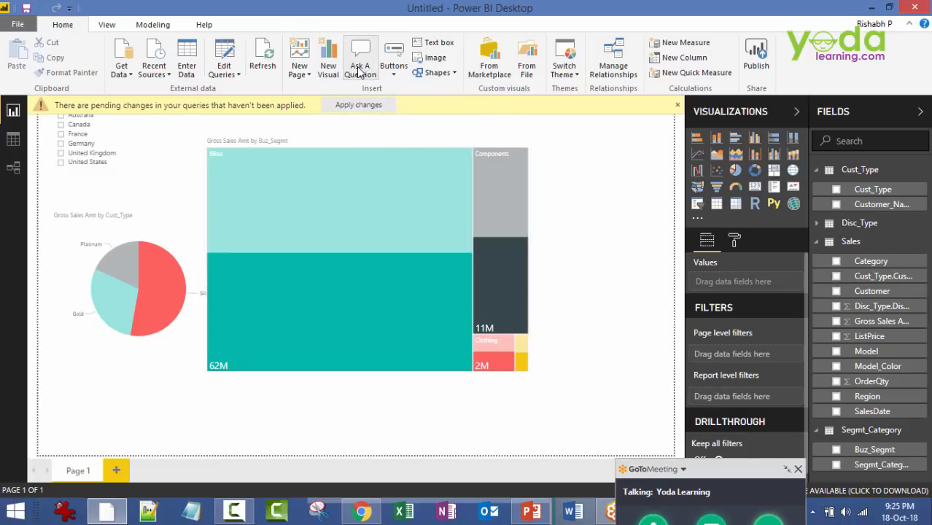
Add a visual beside the treemap by asking "gross sales by cust type", and toggle the Bikes segment highlight on and off
{"action": "double_click", "coordinate": [532, 177]}
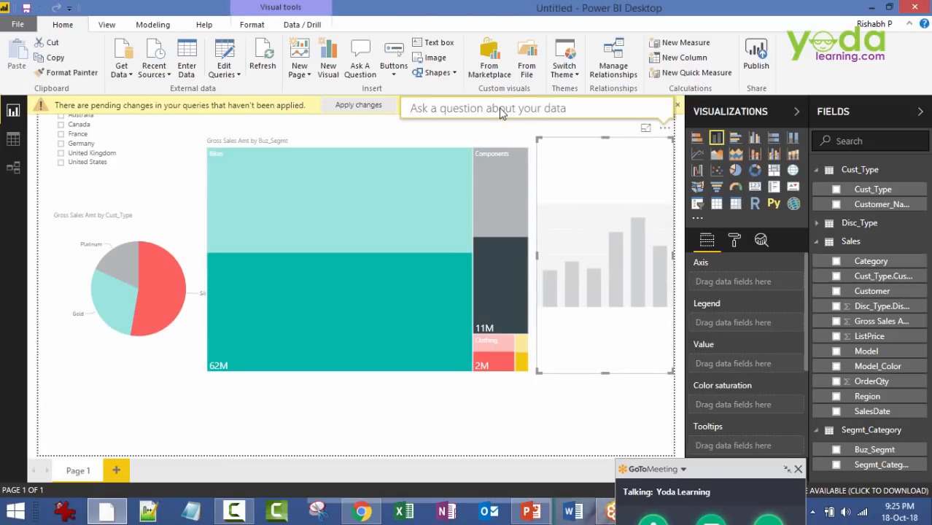
{"action": "type", "text": "gross sal"}
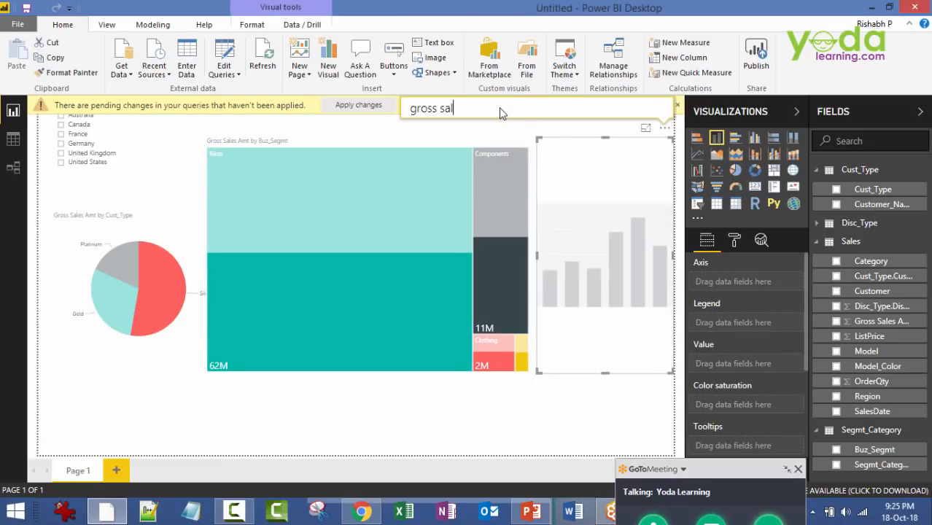
{"action": "type", "text": "es by"}
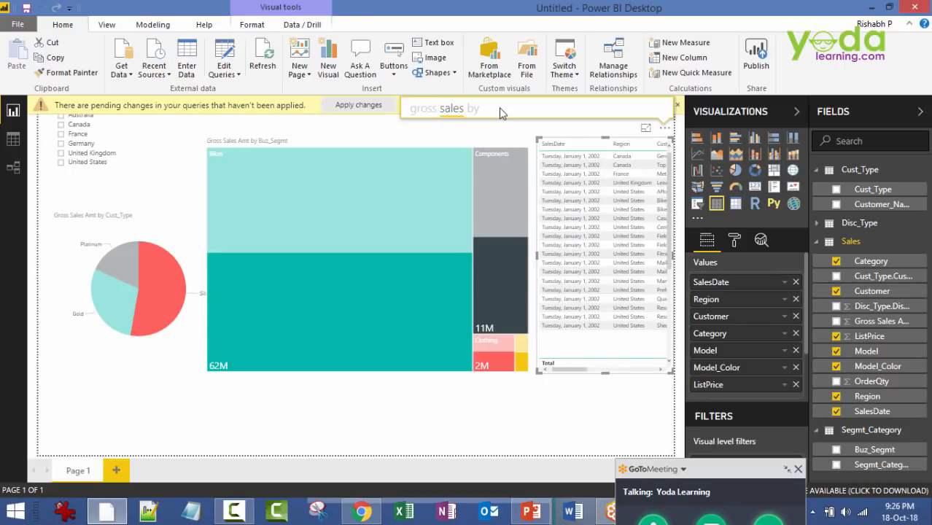
{"action": "key", "text": "BackSpace"}
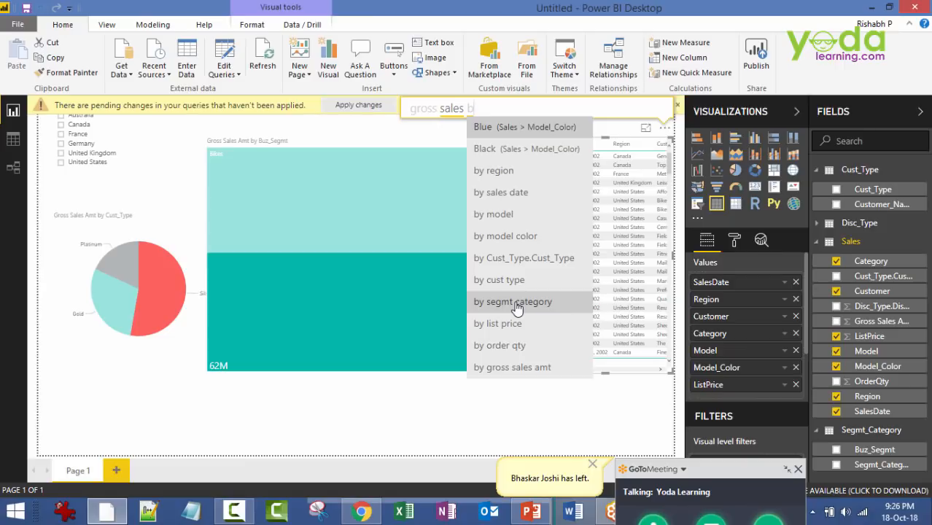
{"action": "left_click", "coordinate": [517, 279]}
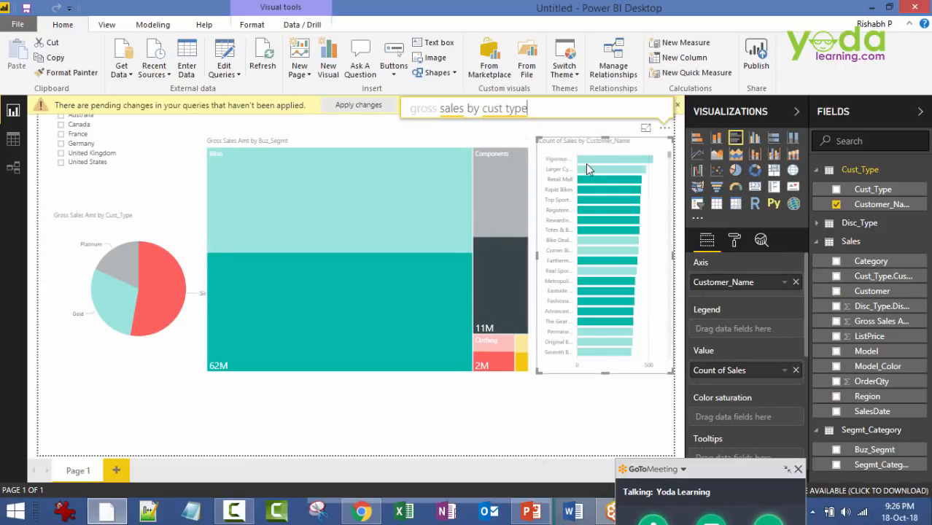
{"action": "left_click", "coordinate": [393, 225]}
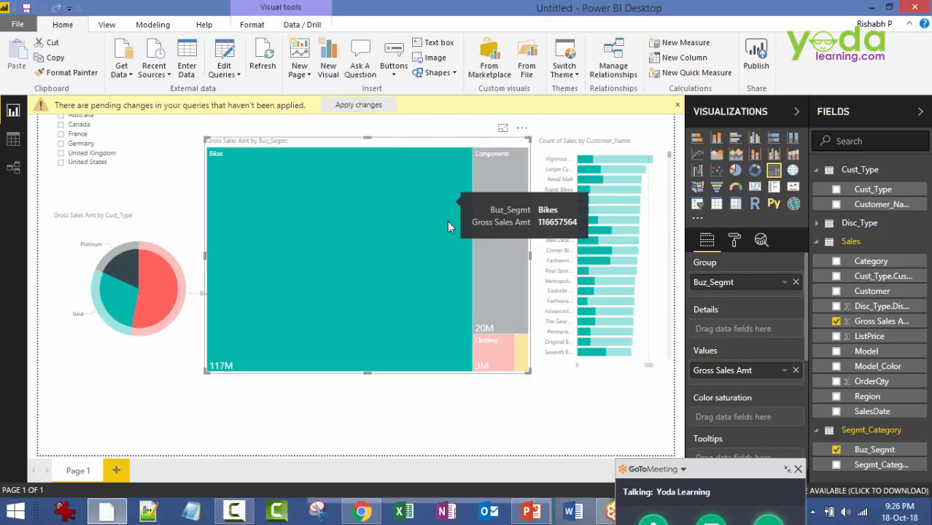
{"action": "left_click", "coordinate": [281, 317]}
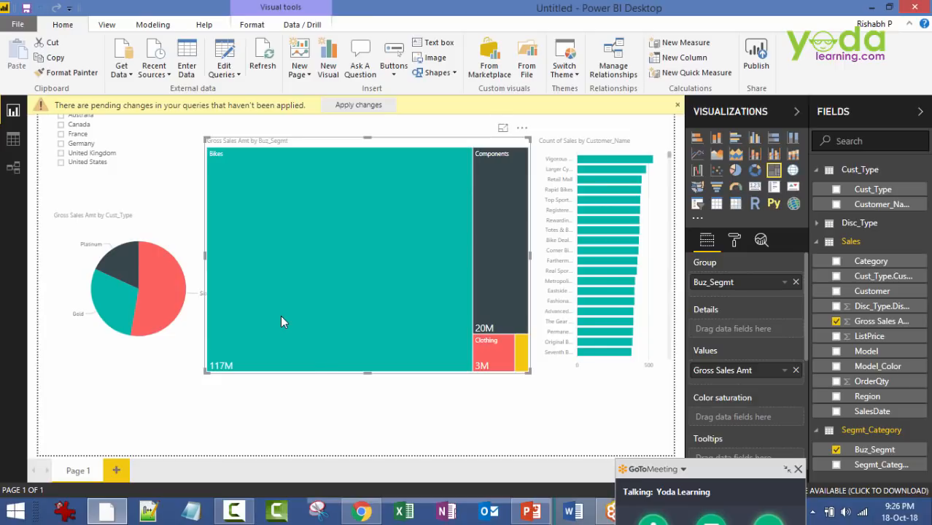
Switch to the PowerPoint deck and examine the capabilities listed on slide 2, Overview of the "Power" members
{"action": "left_click", "coordinate": [523, 515]}
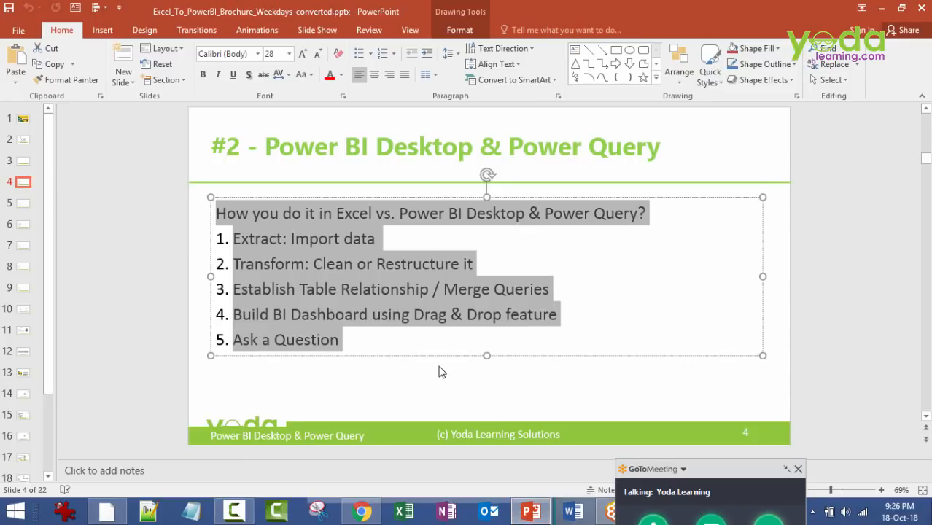
{"action": "left_click", "coordinate": [24, 141]}
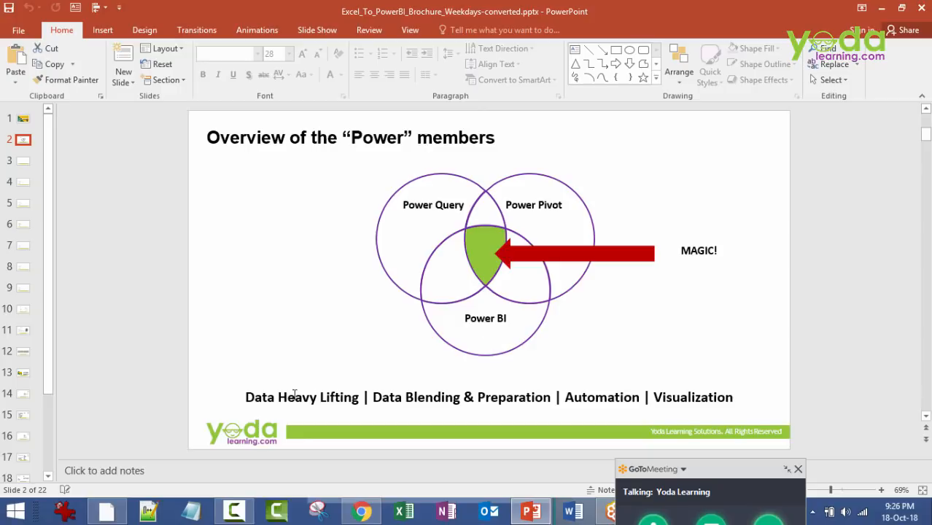
{"action": "left_click_drag", "start_coordinate": [246, 398], "coordinate": [528, 398]}
{"action": "double_click", "coordinate": [601, 398]}
{"action": "double_click", "coordinate": [692, 397]}
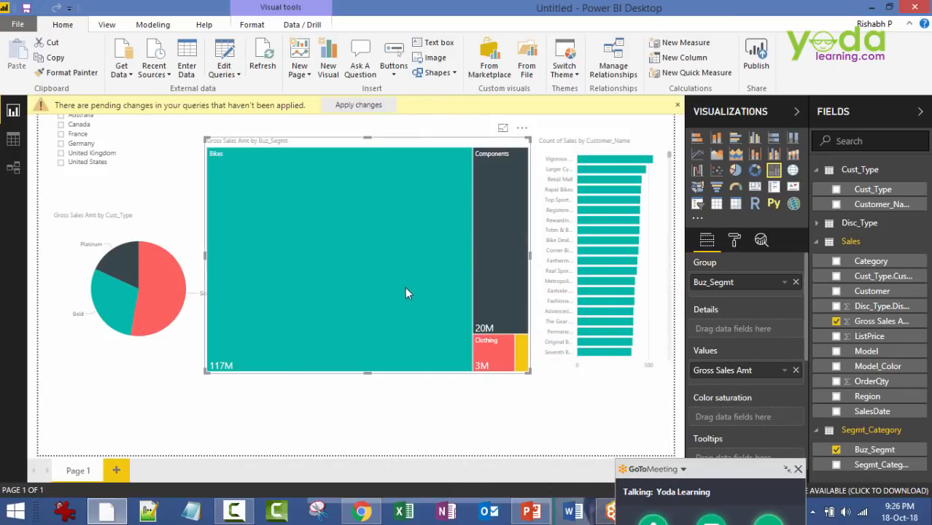
Return to Power BI Desktop, show the Cust_Type table in Data view, and open the Power Query Editor
{"action": "mouse_move", "coordinate": [394, 270]}
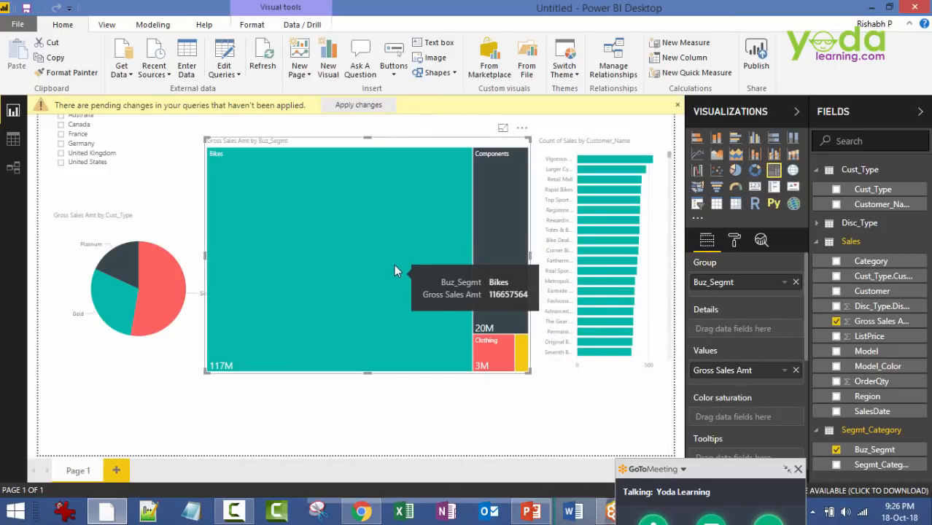
{"action": "left_click", "coordinate": [14, 144]}
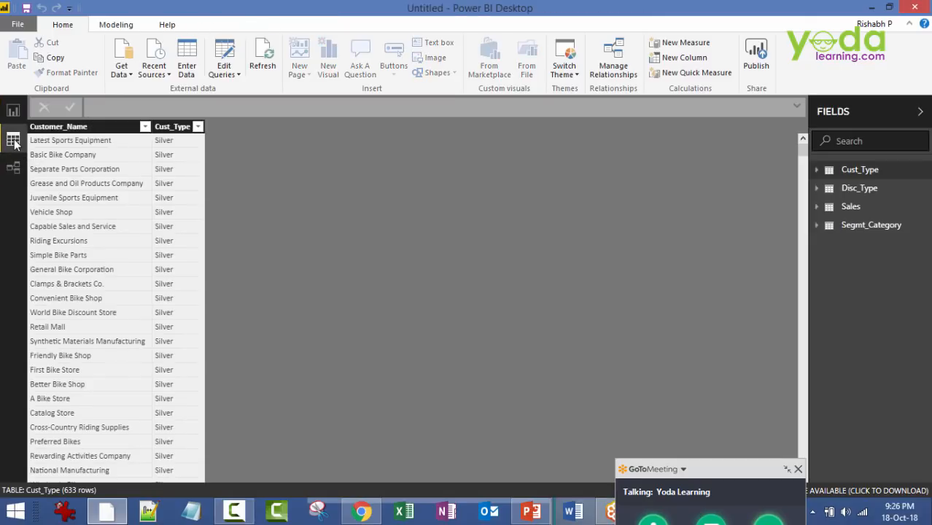
{"action": "left_click", "coordinate": [108, 24]}
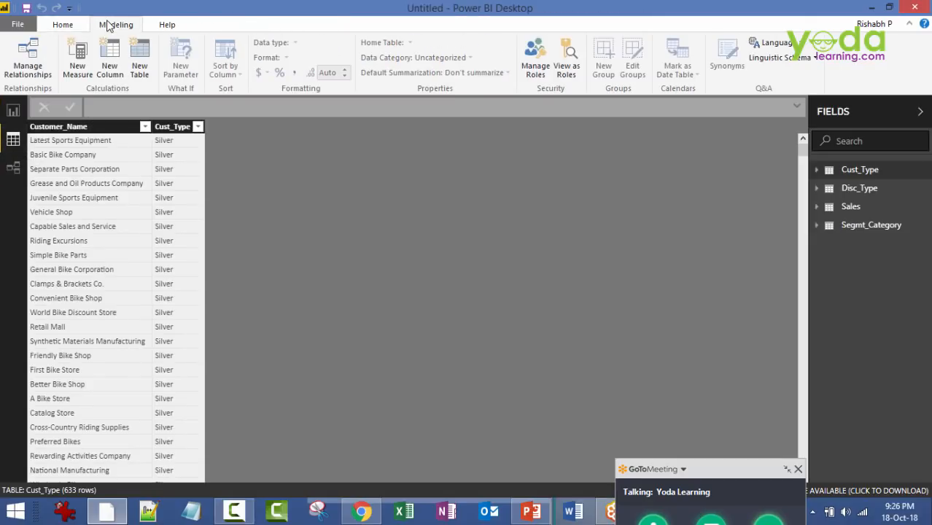
{"action": "left_click", "coordinate": [72, 25]}
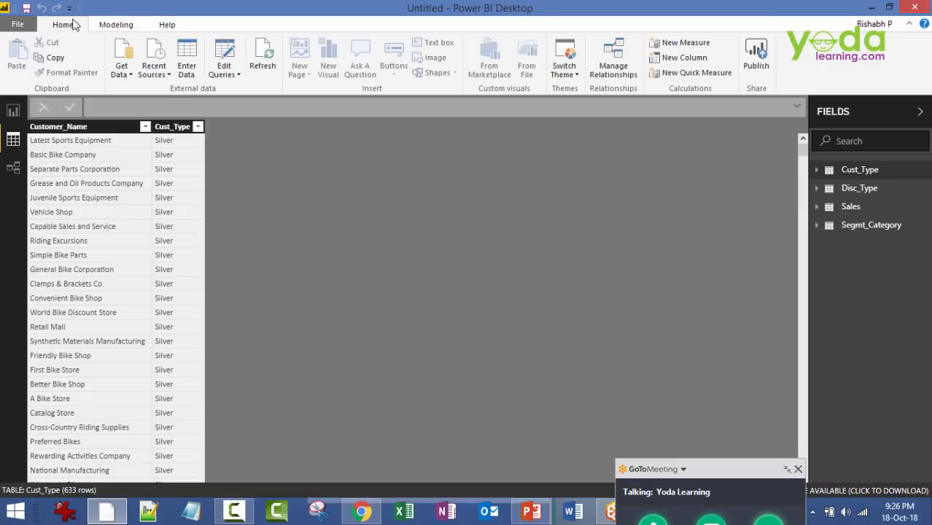
{"action": "left_click", "coordinate": [223, 73]}
{"action": "left_click", "coordinate": [240, 90]}
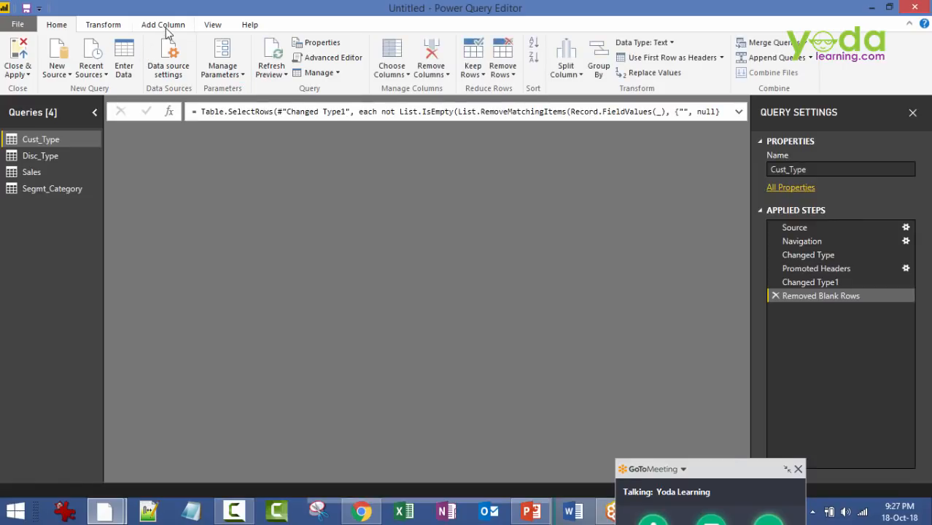
Review the Sales and Disc_Type queries, ending with the Segmt_Category query open
{"action": "left_click", "coordinate": [164, 26]}
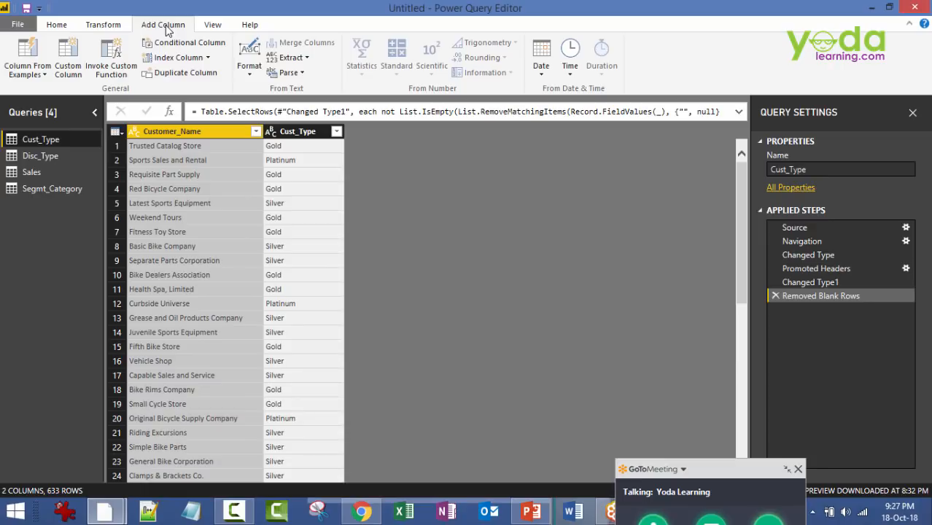
{"action": "left_click", "coordinate": [49, 172]}
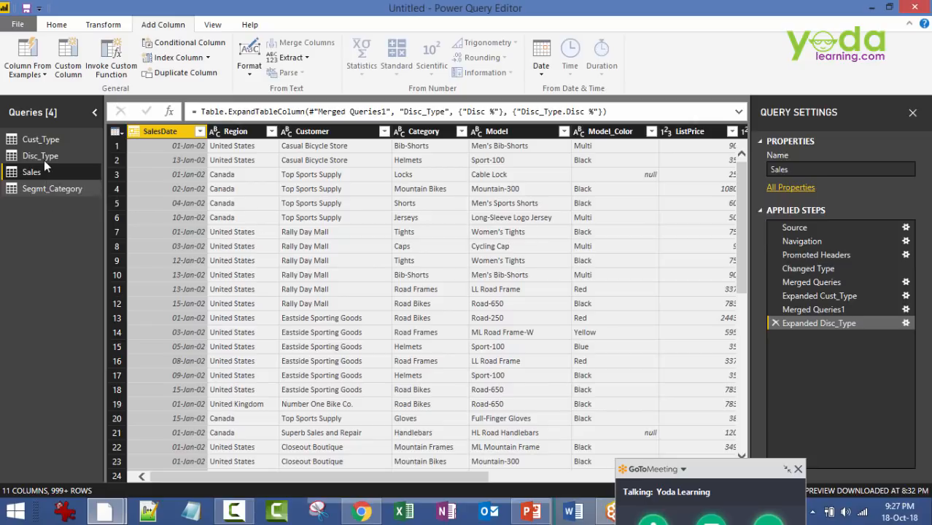
{"action": "left_click", "coordinate": [44, 162]}
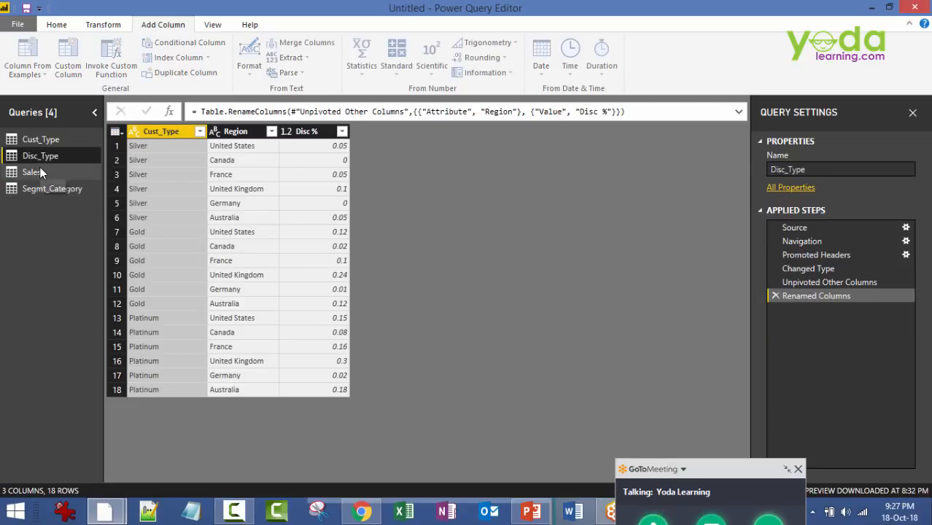
{"action": "left_click", "coordinate": [40, 168]}
{"action": "left_click_drag", "start_coordinate": [471, 481], "coordinate": [432, 475]}
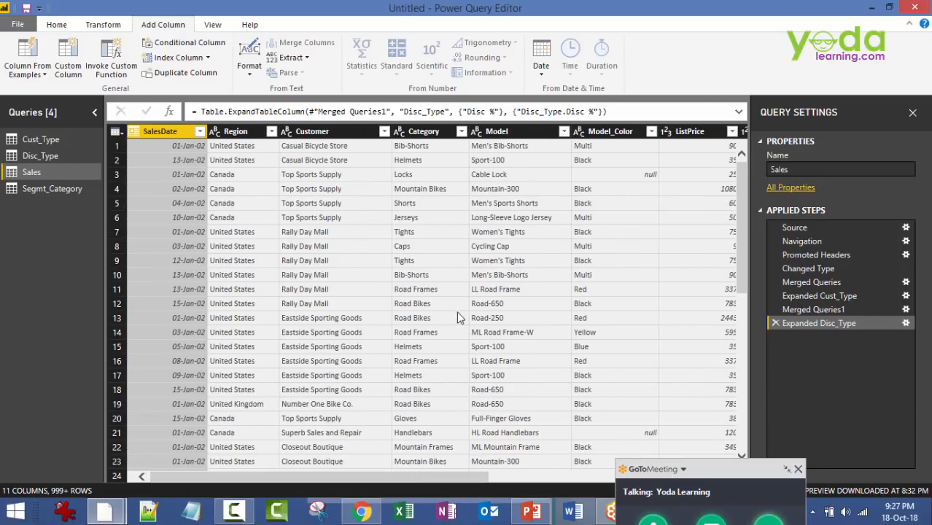
{"action": "left_click", "coordinate": [48, 190]}
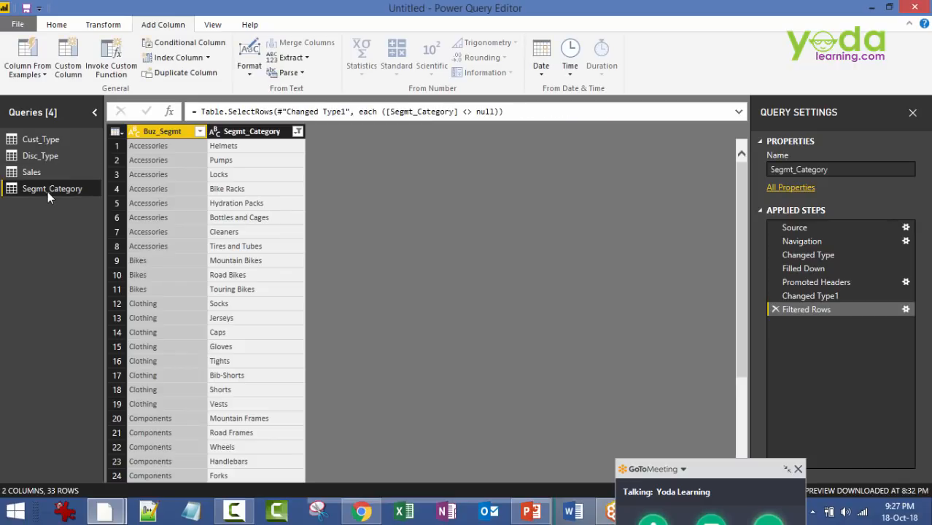
Read the attendees' replies in the GoToMeeting chat and move the meeting control panel clear of the query settings
{"action": "left_click", "coordinate": [697, 494]}
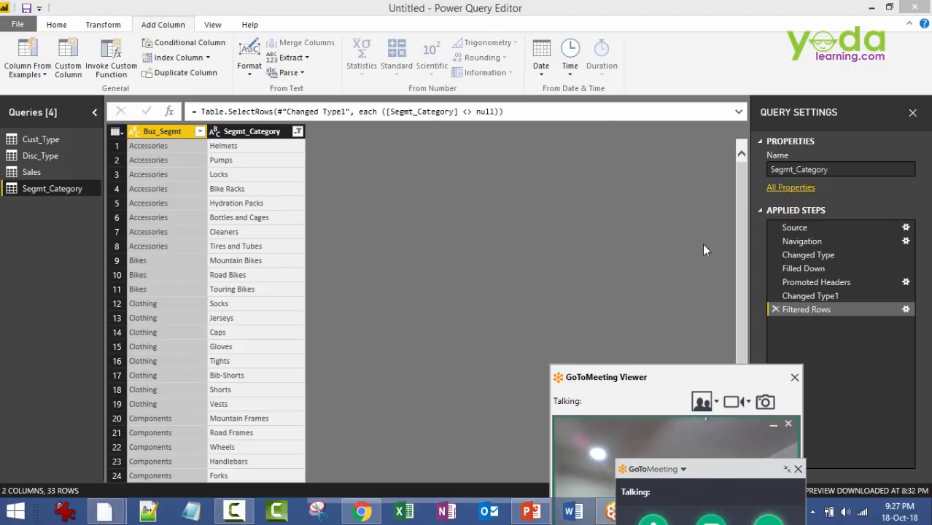
{"action": "left_click_drag", "start_coordinate": [697, 105], "coordinate": [686, 55]}
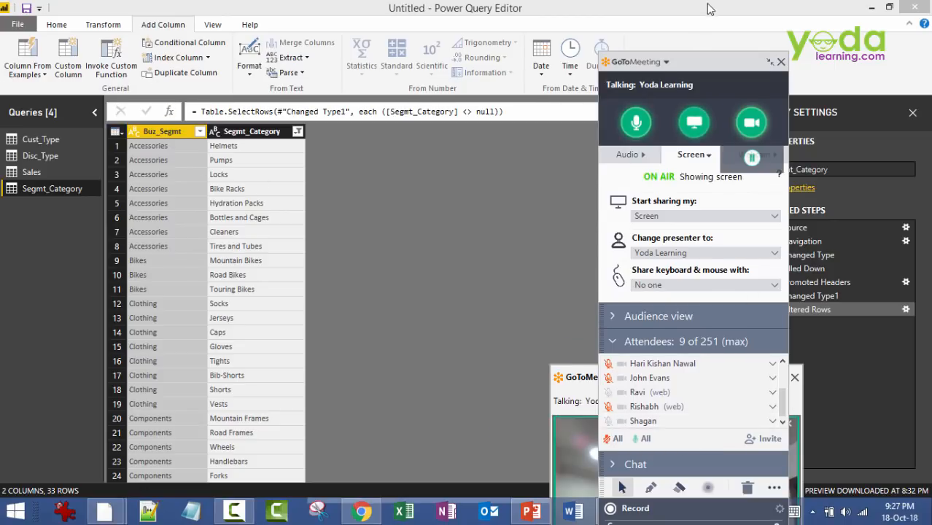
{"action": "left_click_drag", "start_coordinate": [700, 61], "coordinate": [712, 11]}
{"action": "left_click", "coordinate": [620, 413]}
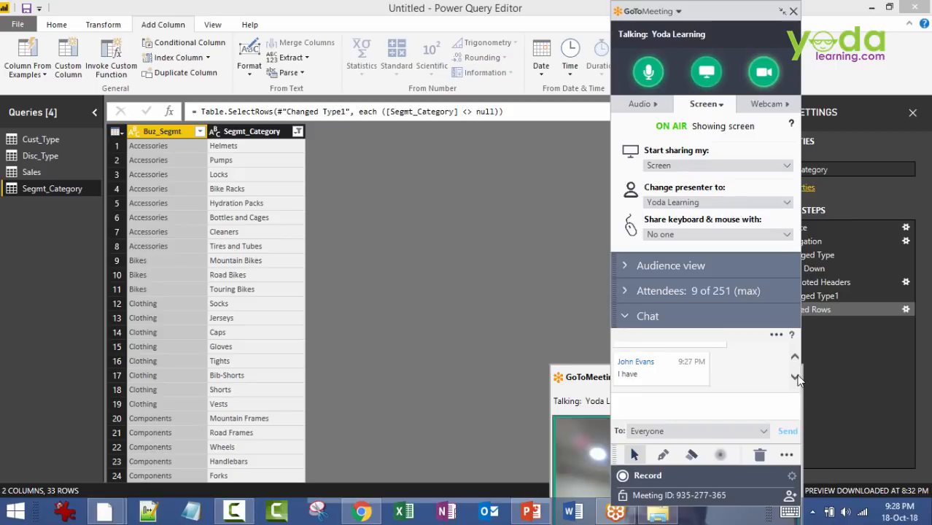
{"action": "left_click", "coordinate": [795, 377]}
{"action": "left_click", "coordinate": [795, 377]}
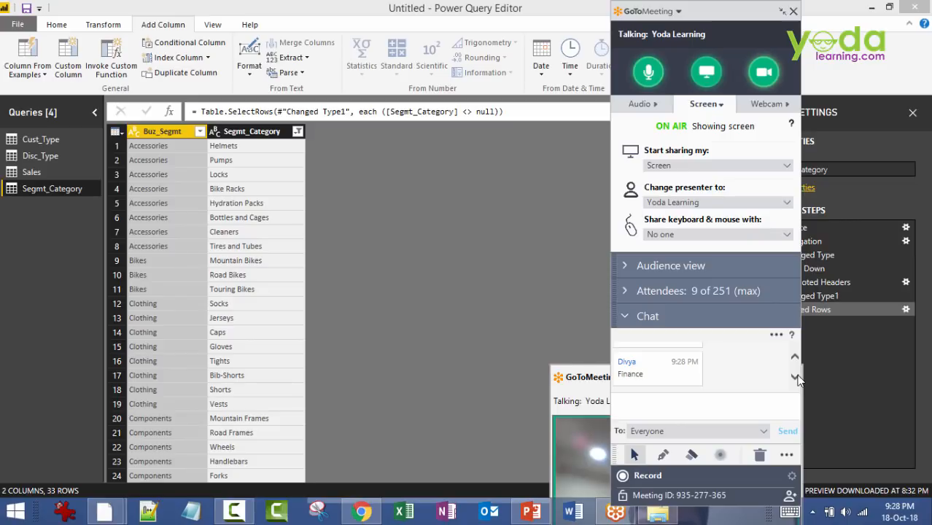
{"action": "left_click", "coordinate": [795, 357]}
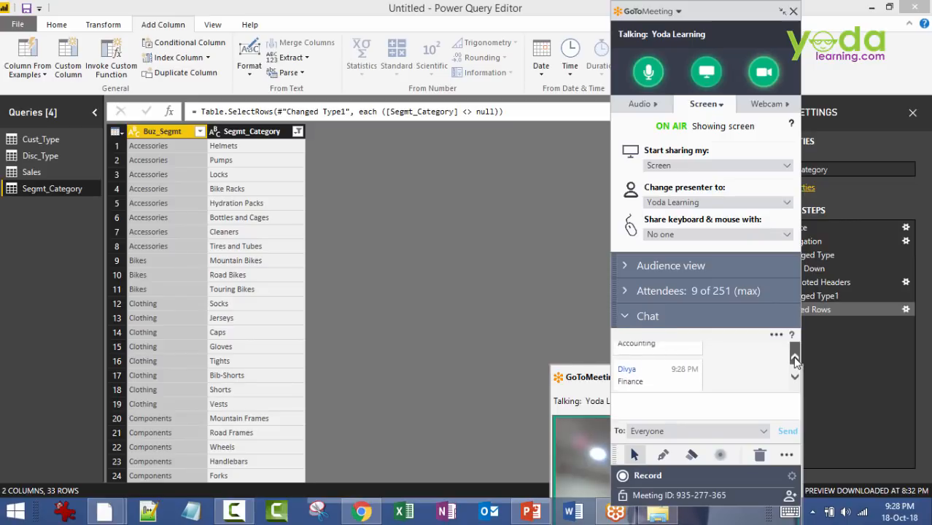
{"action": "left_click", "coordinate": [795, 378]}
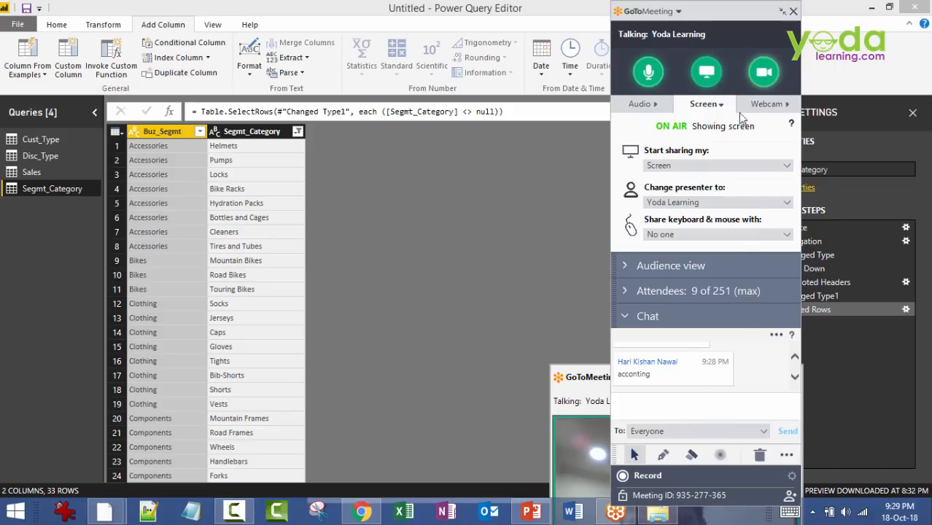
{"action": "left_click_drag", "start_coordinate": [717, 34], "coordinate": [776, 352]}
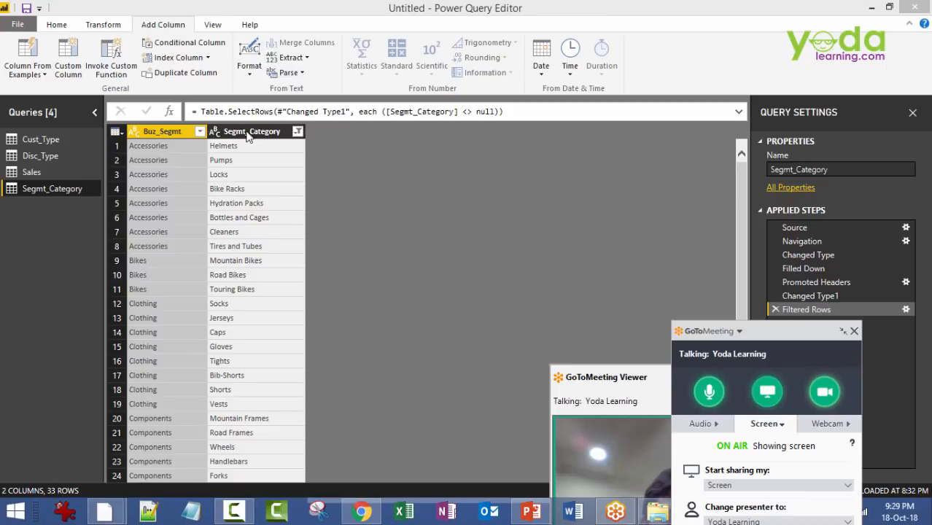
Start a column from examples using all columns of Segmt_Category, and enter Acc_Helmets as the example for row 1
{"action": "left_click", "coordinate": [29, 74]}
{"action": "left_click", "coordinate": [53, 90]}
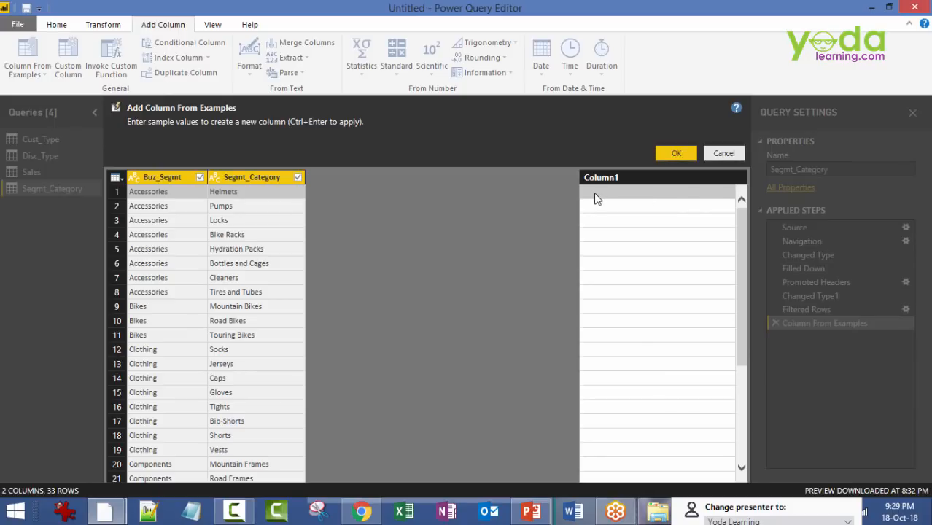
{"action": "left_click", "coordinate": [594, 199]}
{"action": "type", "text": "Acc"}
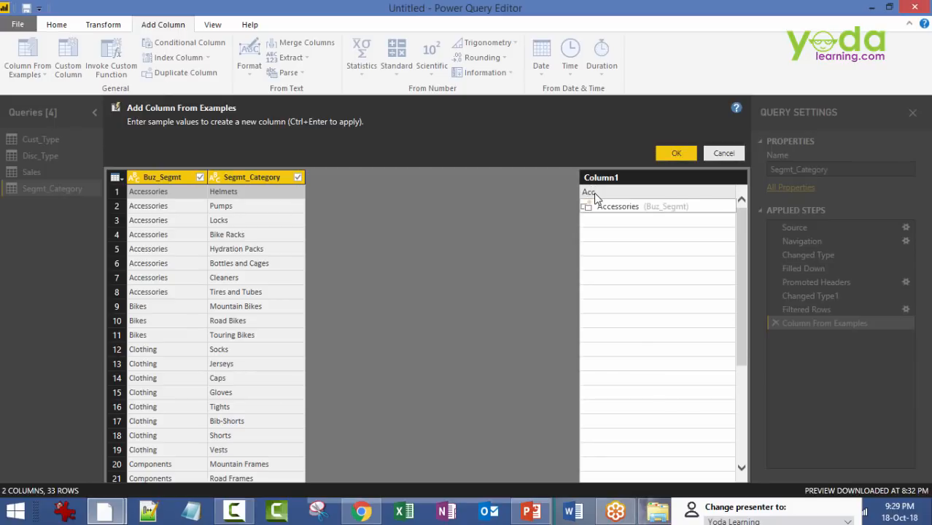
{"action": "type", "text": " Helmets"}
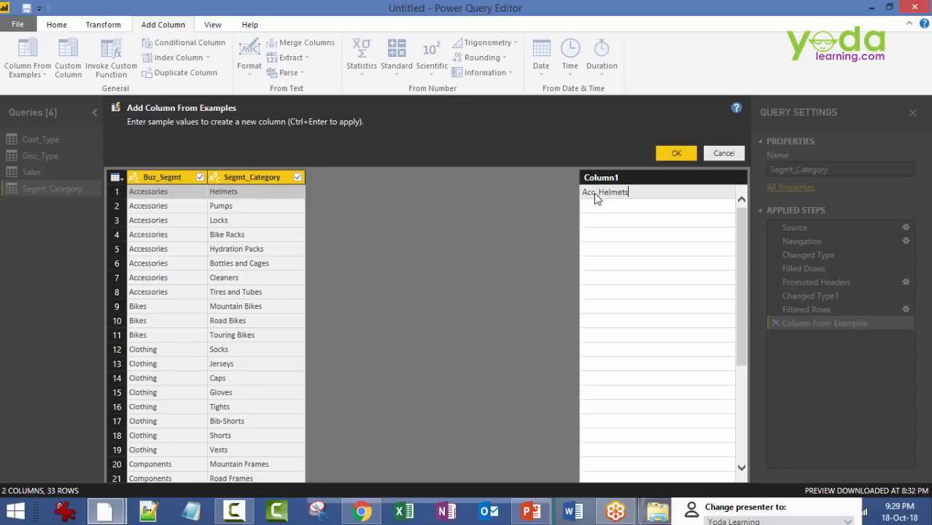
{"action": "key", "text": "Return"}
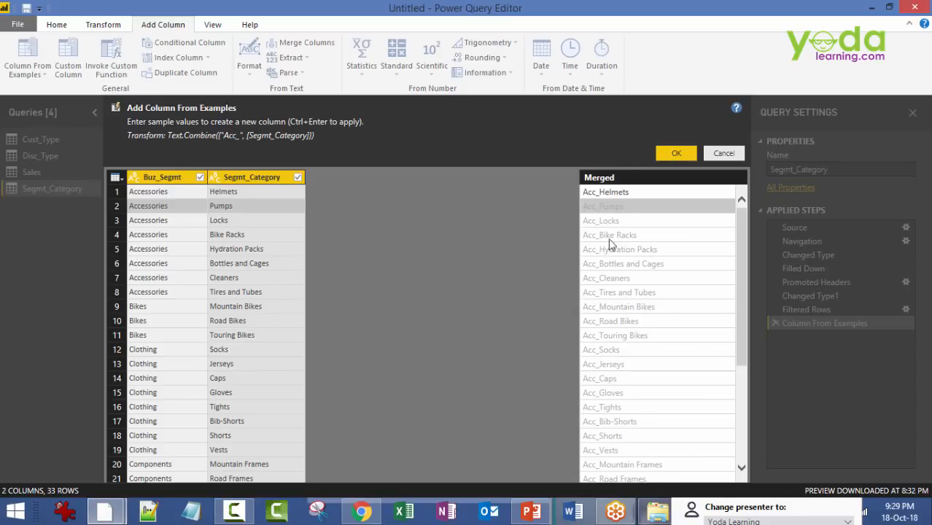
Correct the row 10 example to Bik_Road Bikes and add the resulting column to the Segmt_Category query
{"action": "left_click", "coordinate": [597, 196]}
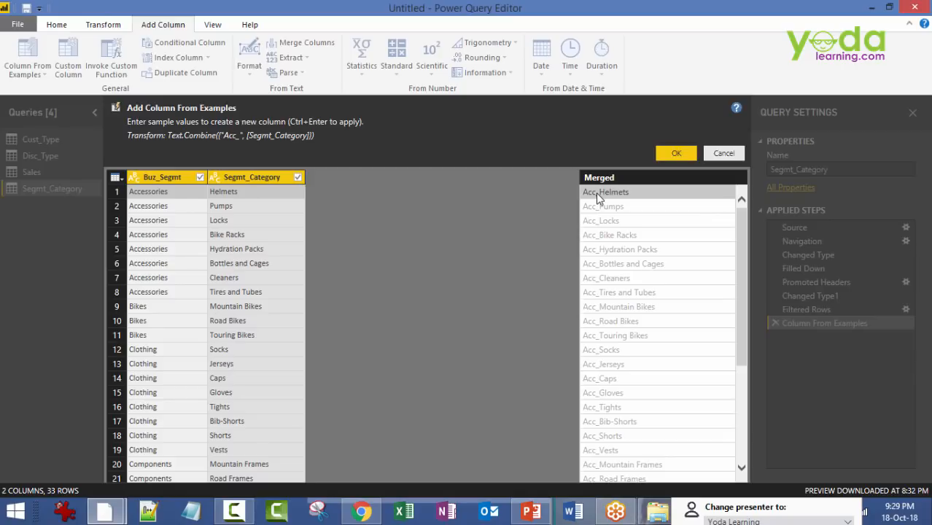
{"action": "left_click", "coordinate": [599, 323]}
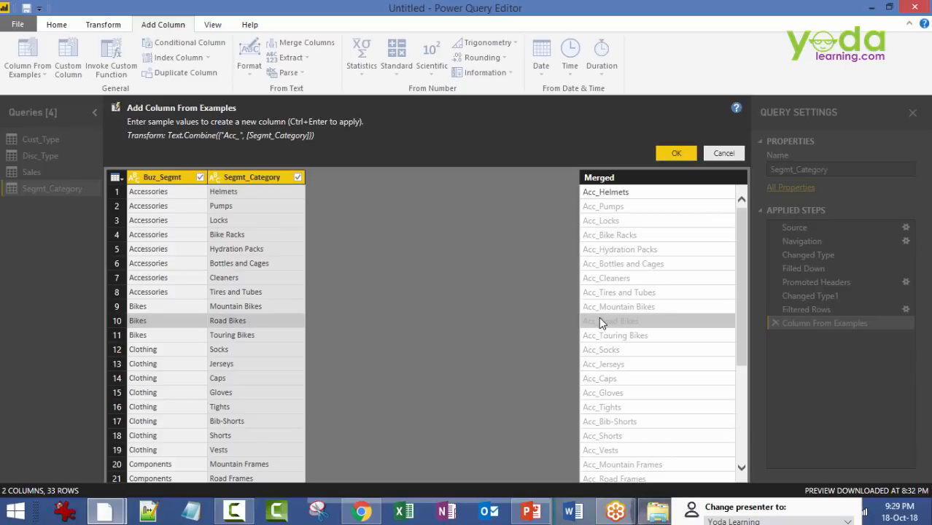
{"action": "left_click", "coordinate": [596, 321]}
{"action": "left_click_drag", "start_coordinate": [597, 321], "coordinate": [570, 323]}
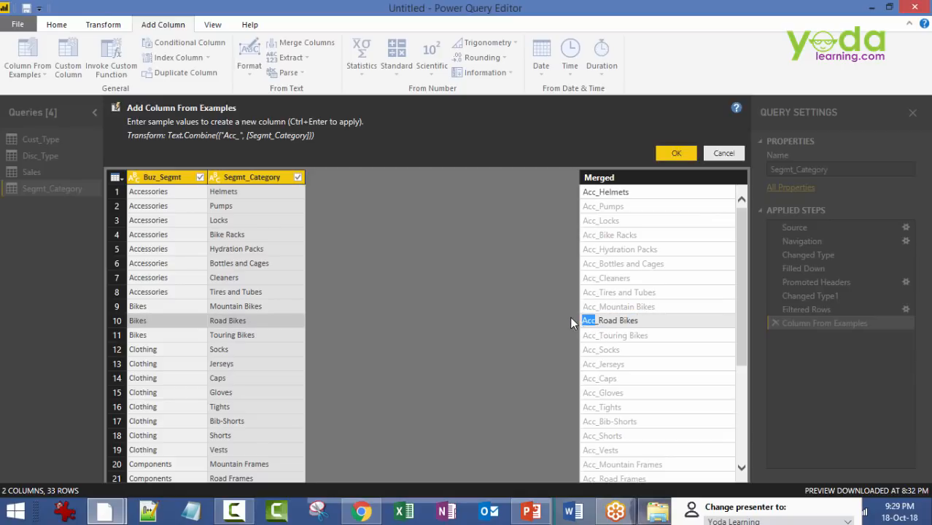
{"action": "type", "text": "Bik"}
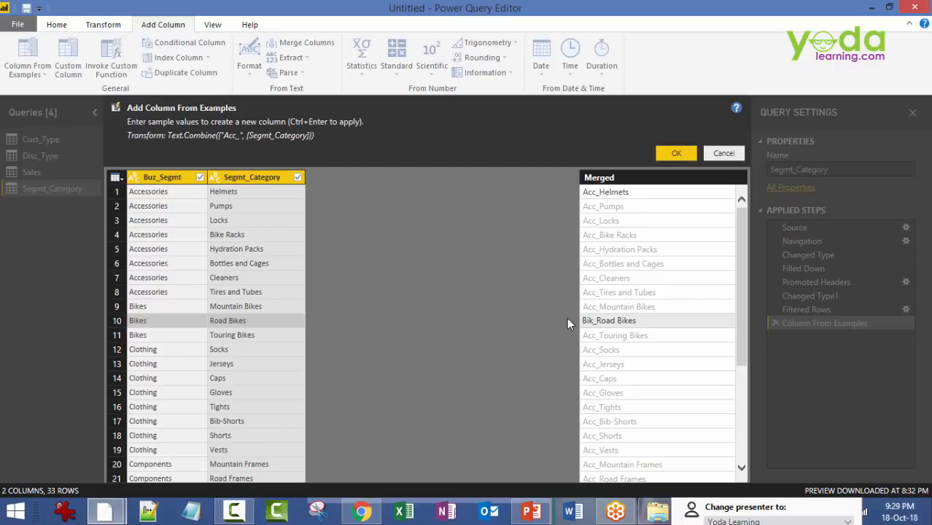
{"action": "key", "text": "Return"}
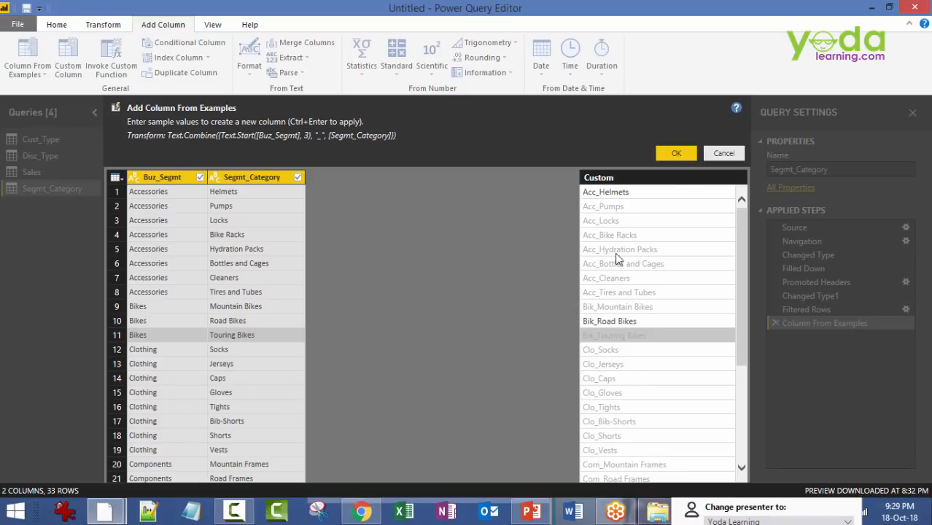
{"action": "left_click", "coordinate": [673, 153]}
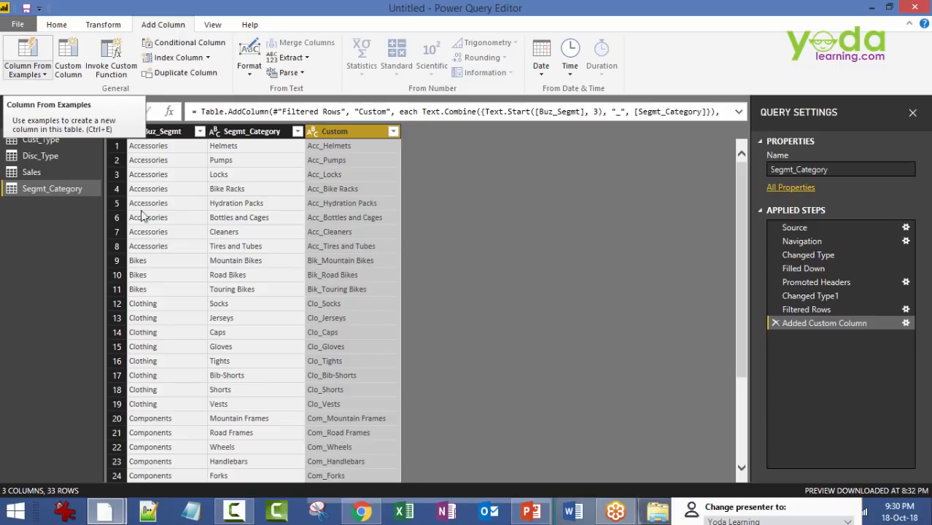
Switch to the PowerPoint deck, move the GoToMeeting windows off the slide, and start the slide show from slide 2
{"action": "left_click", "coordinate": [869, 8]}
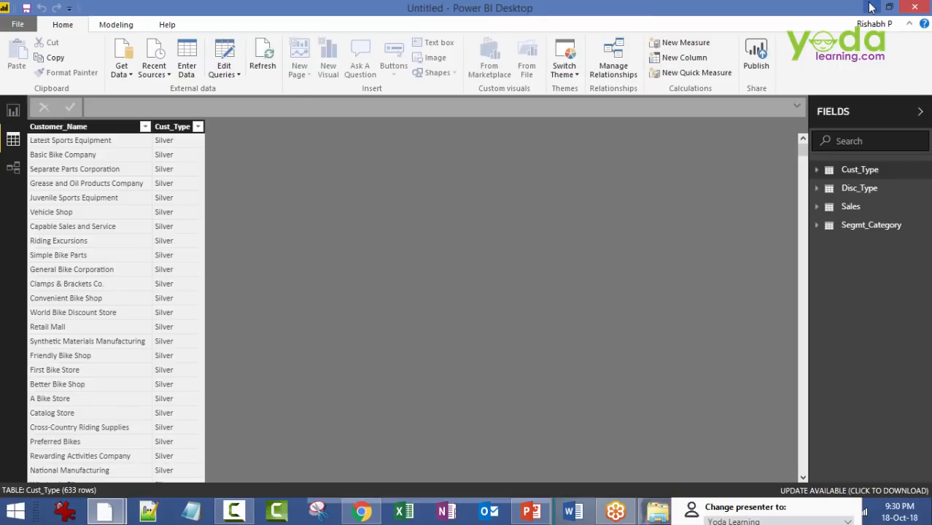
{"action": "left_click", "coordinate": [870, 10]}
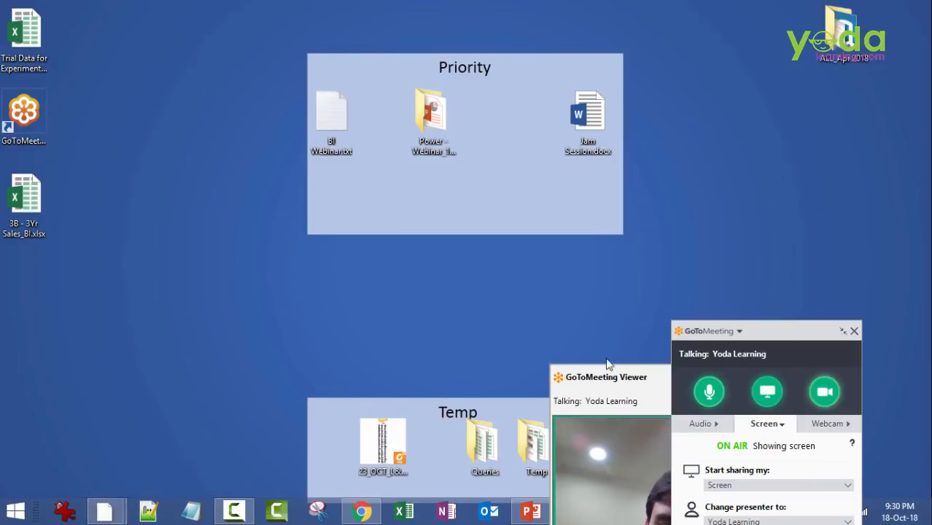
{"action": "left_click", "coordinate": [524, 517]}
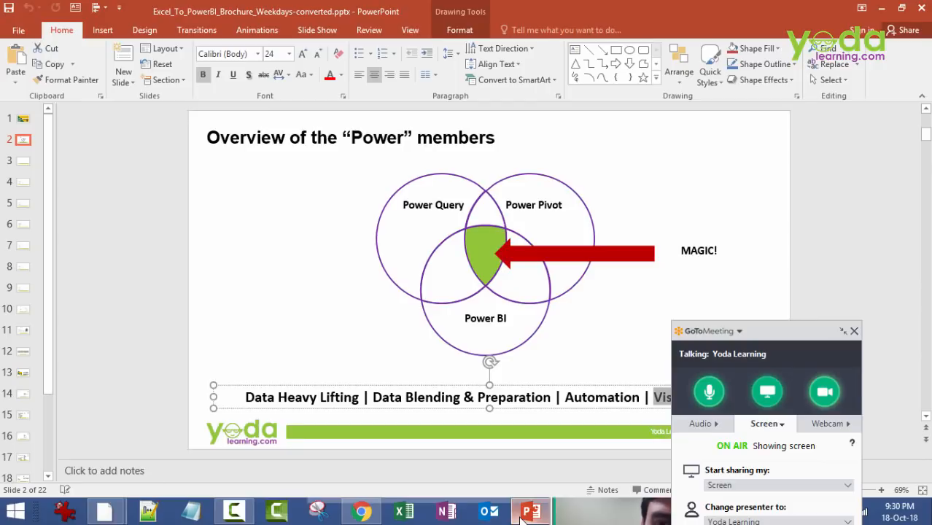
{"action": "left_click_drag", "start_coordinate": [718, 521], "coordinate": [698, 524]}
{"action": "left_click_drag", "start_coordinate": [667, 377], "coordinate": [708, 523]}
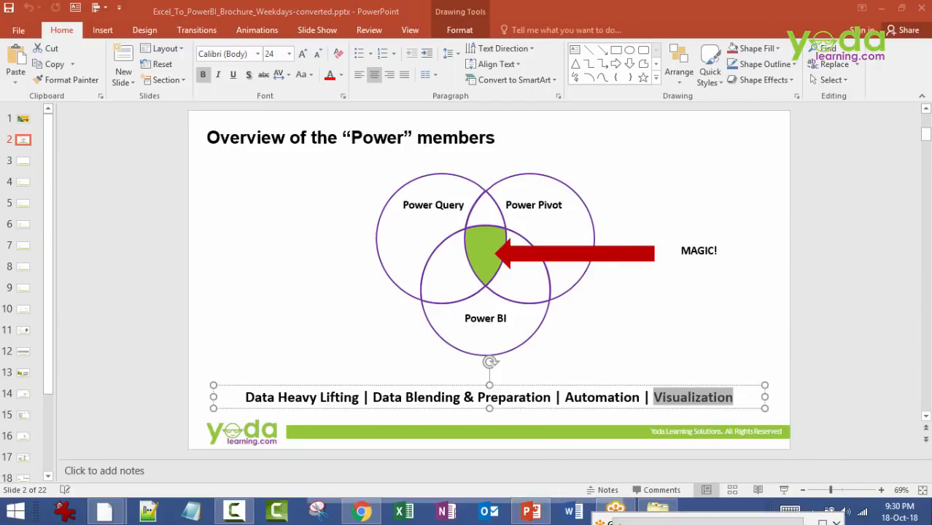
{"action": "left_click", "coordinate": [783, 489]}
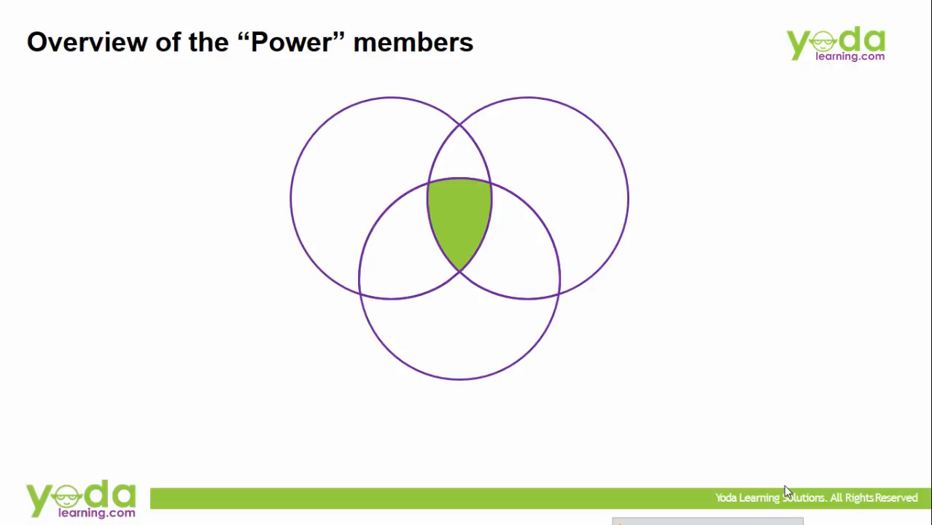
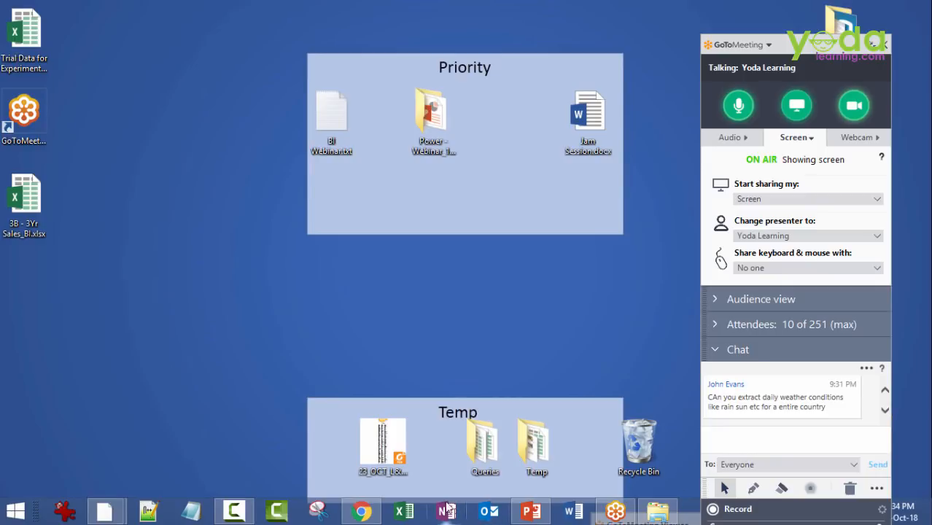
Open a blank workbook in Excel and examine the New Query sources available from files and other sources
{"action": "left_click", "coordinate": [406, 513]}
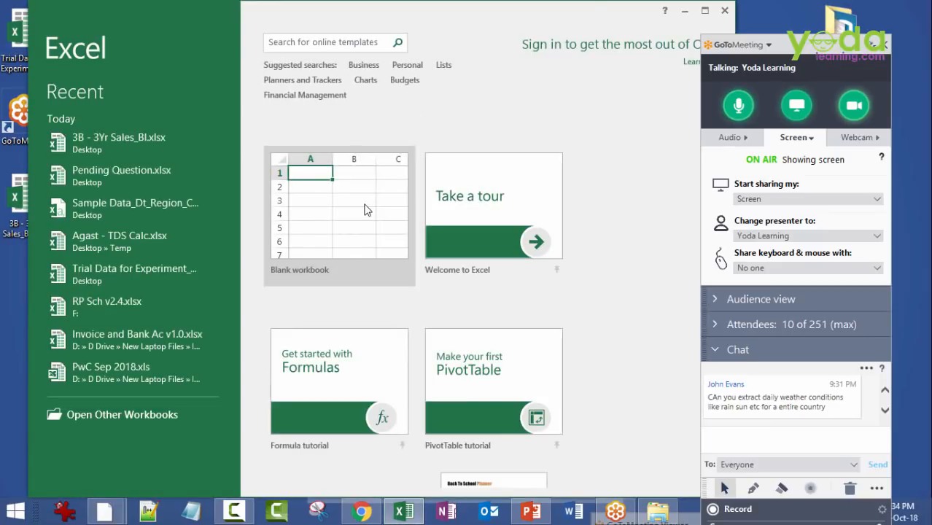
{"action": "left_click", "coordinate": [363, 203]}
{"action": "left_click", "coordinate": [365, 200]}
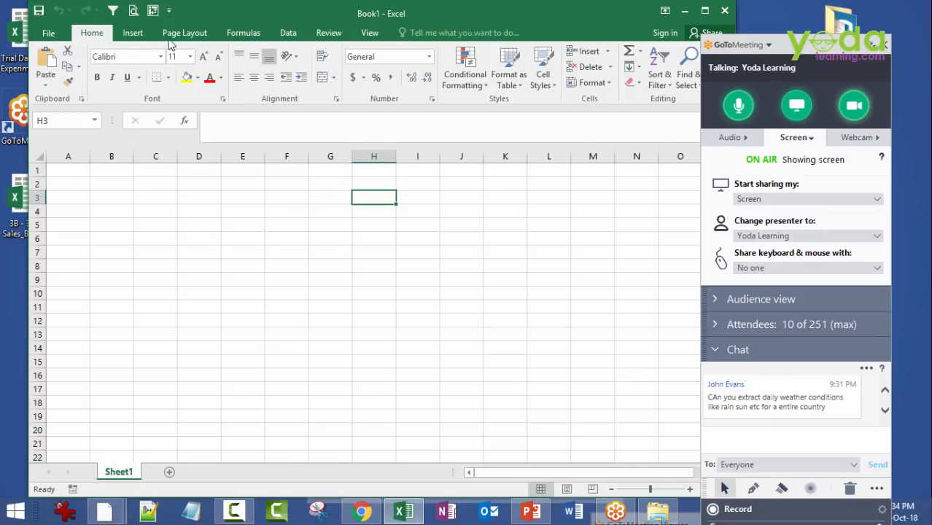
{"action": "left_click", "coordinate": [286, 34]}
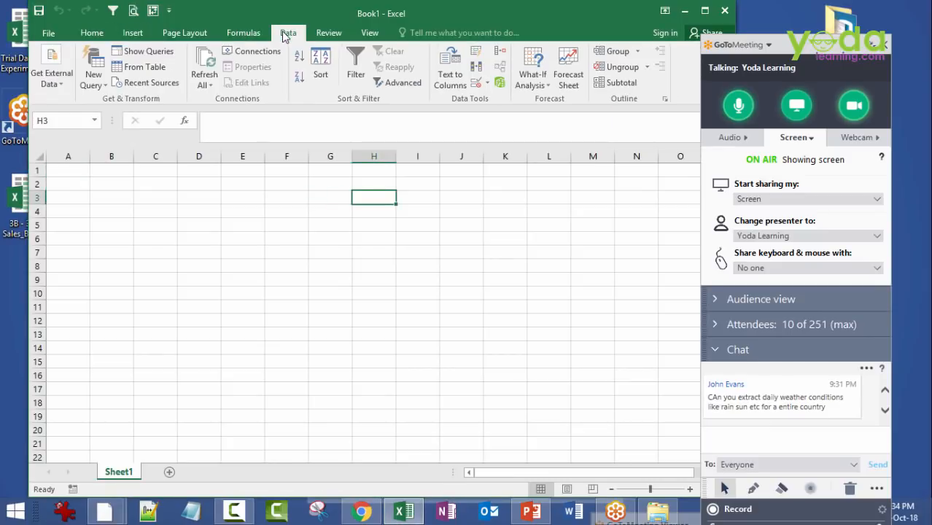
{"action": "left_click", "coordinate": [100, 85]}
{"action": "mouse_move", "coordinate": [122, 109]}
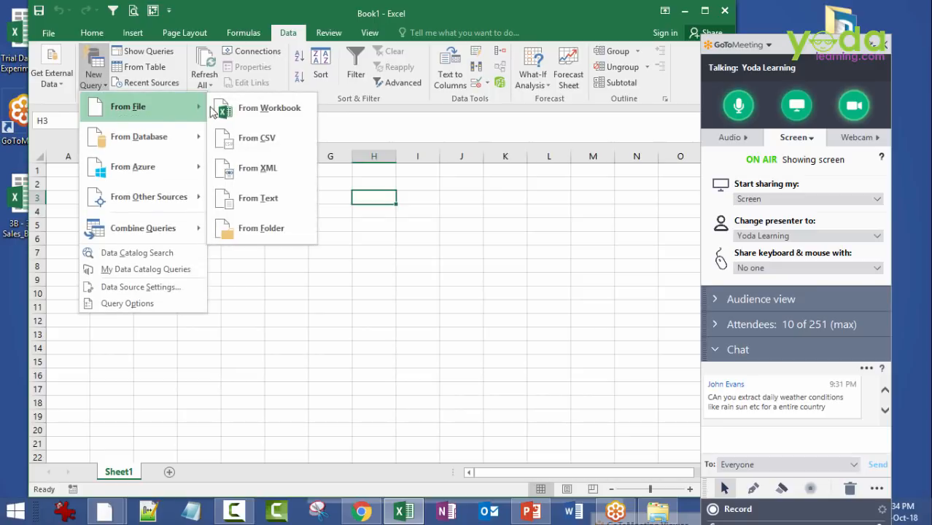
{"action": "mouse_move", "coordinate": [133, 203]}
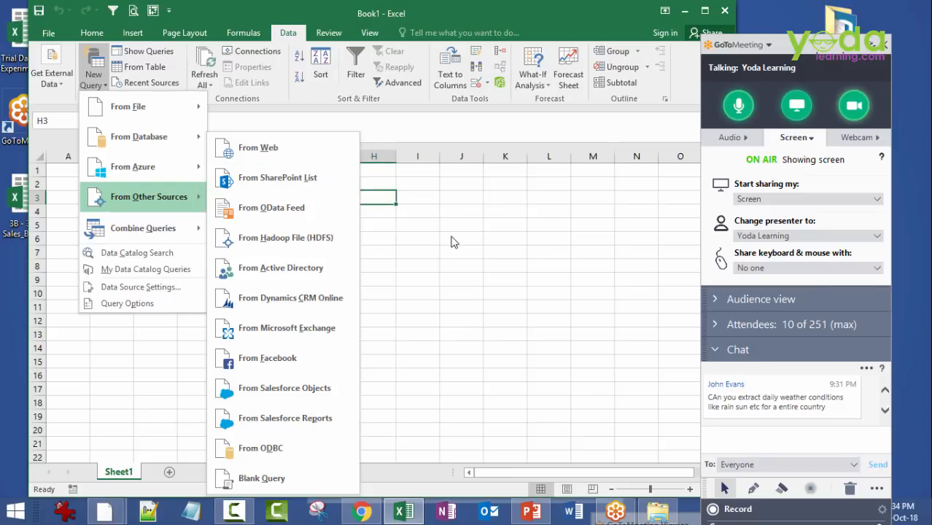
{"action": "double_click", "coordinate": [382, 18]}
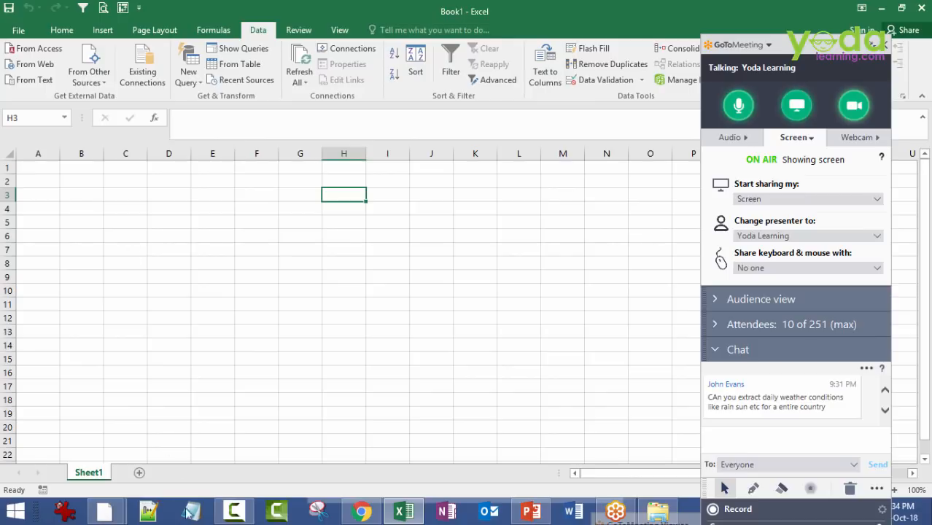
Return to the Power Query Editor and start a new query from a Web source
{"action": "mouse_move", "coordinate": [104, 511]}
{"action": "left_click", "coordinate": [198, 425]}
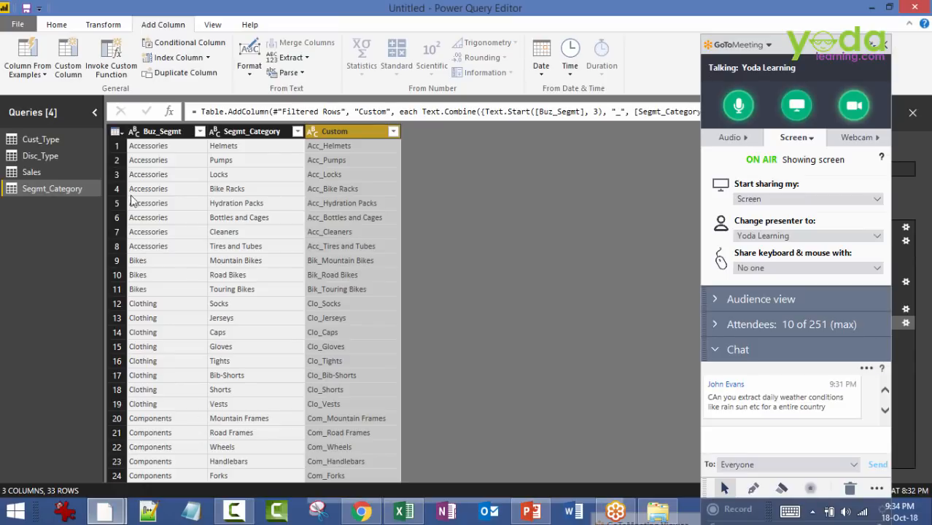
{"action": "left_click", "coordinate": [57, 24]}
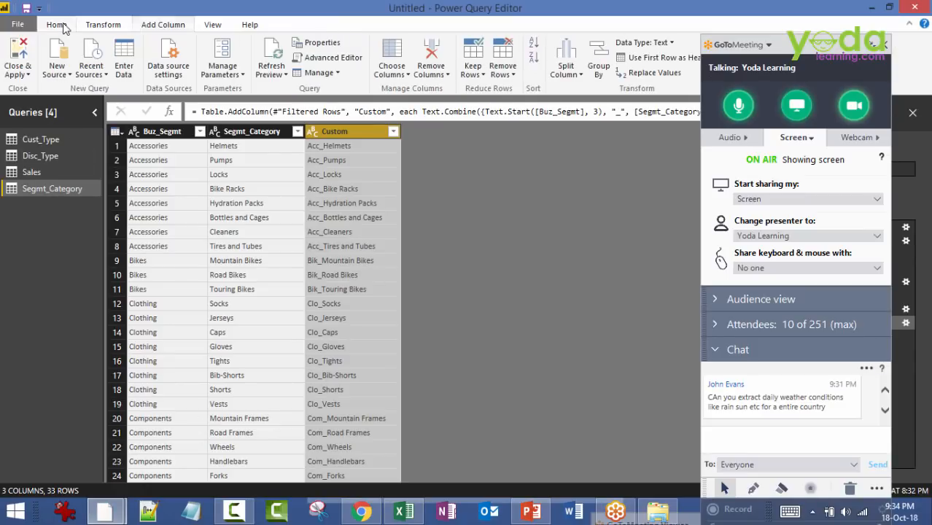
{"action": "left_click", "coordinate": [65, 75]}
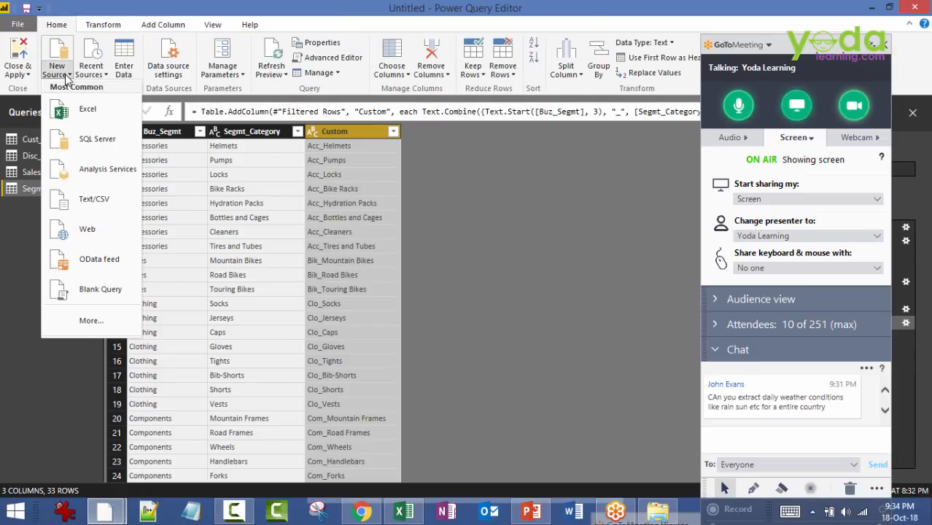
{"action": "left_click", "coordinate": [94, 237]}
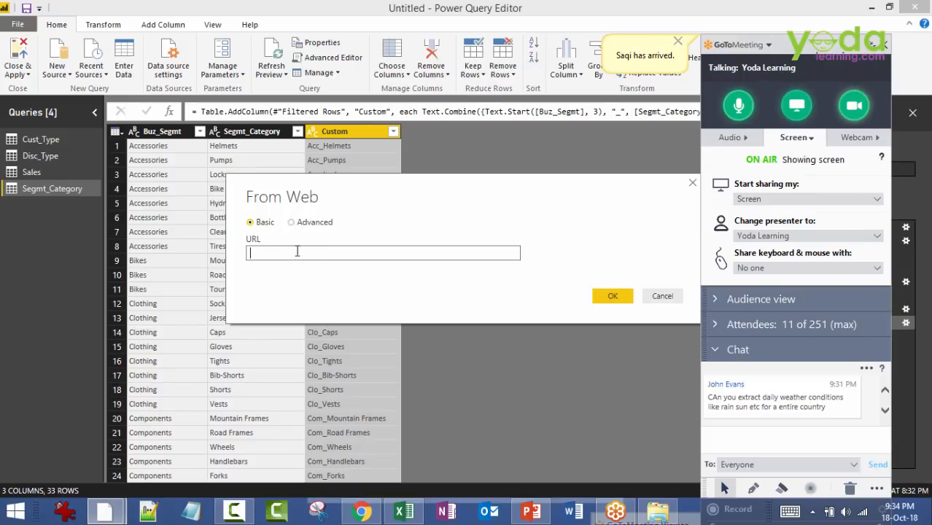
{"action": "left_click", "coordinate": [367, 516]}
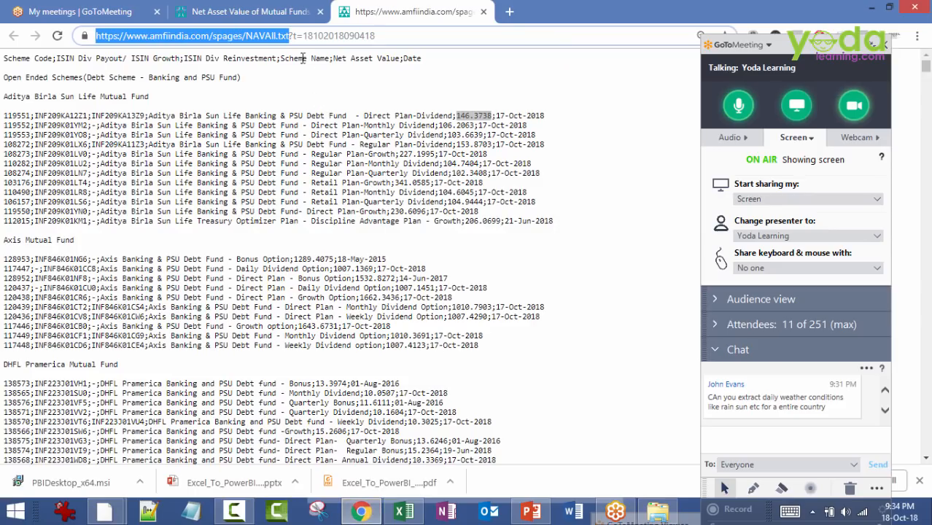
{"action": "left_click", "coordinate": [263, 13]}
{"action": "left_click", "coordinate": [330, 42]}
{"action": "key", "text": "ctrl+c"}
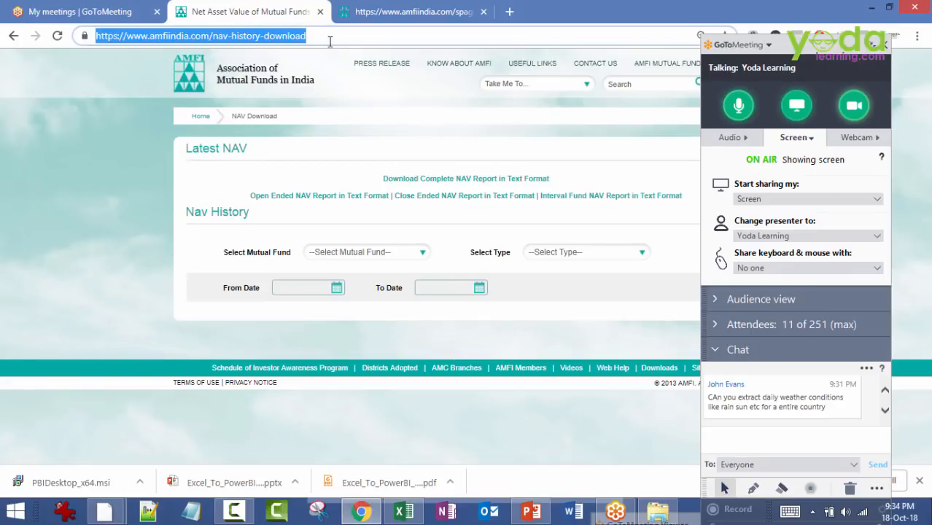
{"action": "key", "text": "alt+Tab"}
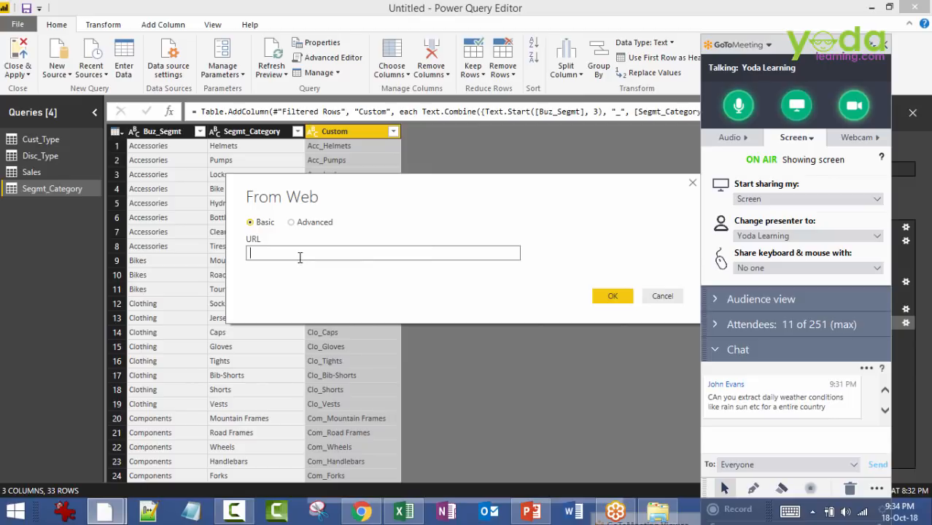
{"action": "key", "text": "ctrl+v"}
{"action": "left_click", "coordinate": [612, 296]}
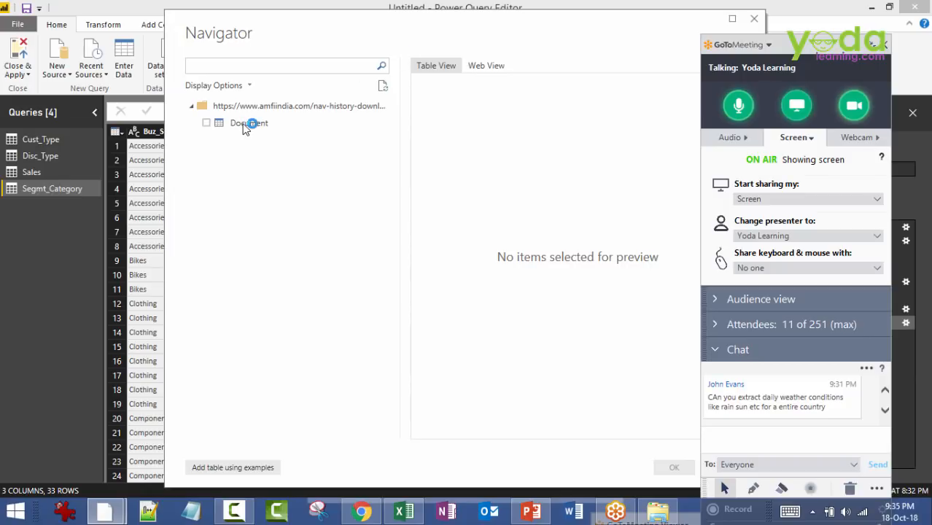
Preview the Document table and the page's web view, and start adding a table using examples
{"action": "left_click", "coordinate": [280, 123]}
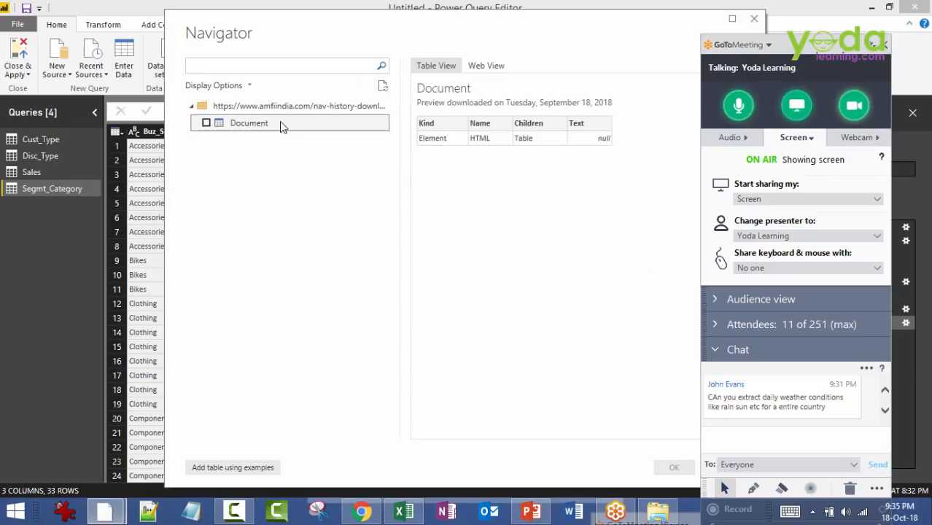
{"action": "left_click", "coordinate": [486, 66]}
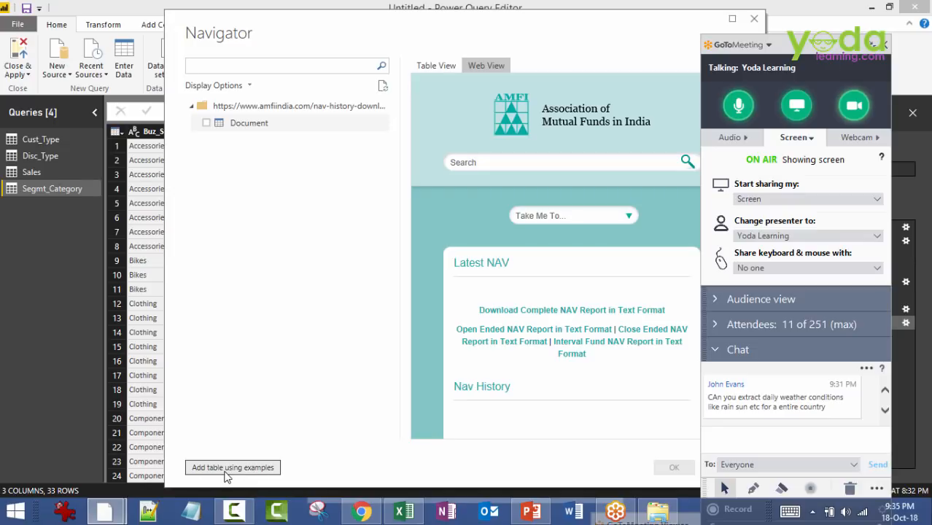
{"action": "left_click", "coordinate": [225, 470]}
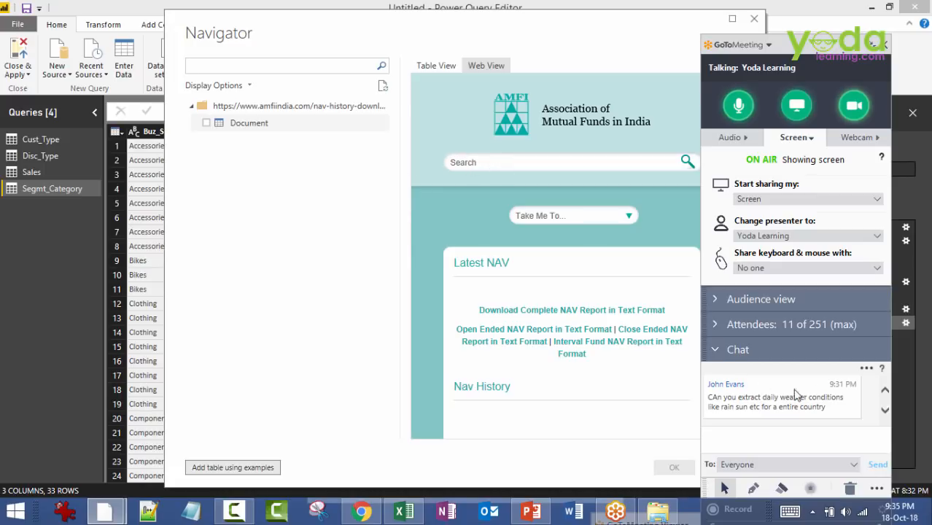
Look back through the earlier GoToMeeting chat messages and switch to the PowerPoint deck
{"action": "left_click_drag", "start_coordinate": [884, 414], "coordinate": [886, 392]}
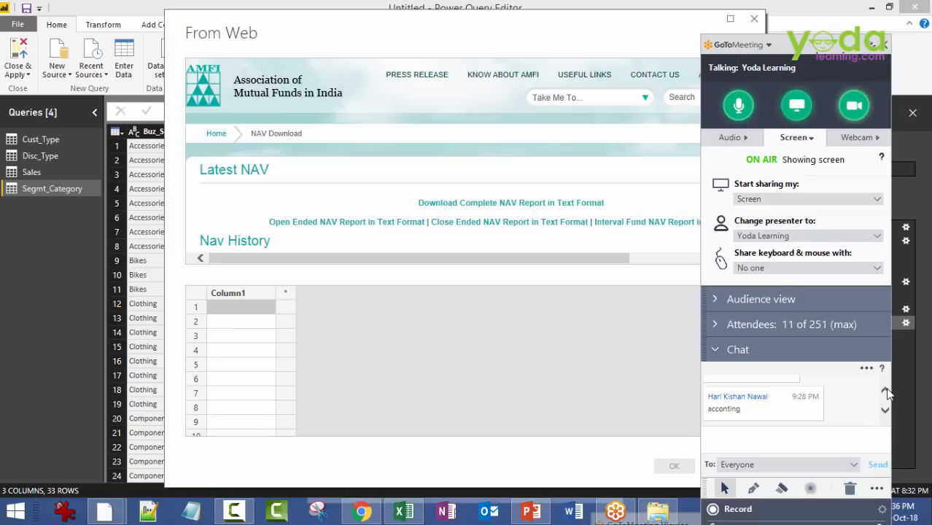
{"action": "left_click", "coordinate": [531, 510]}
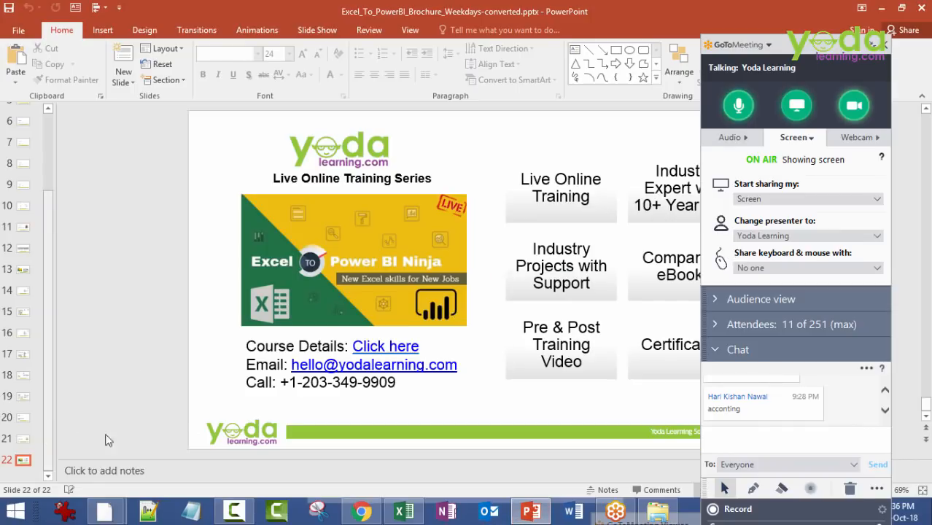
Move the GoToMeeting control panel clear of slide 22 and briefly present the course details slide full screen
{"action": "left_click_drag", "start_coordinate": [787, 46], "coordinate": [797, 492]}
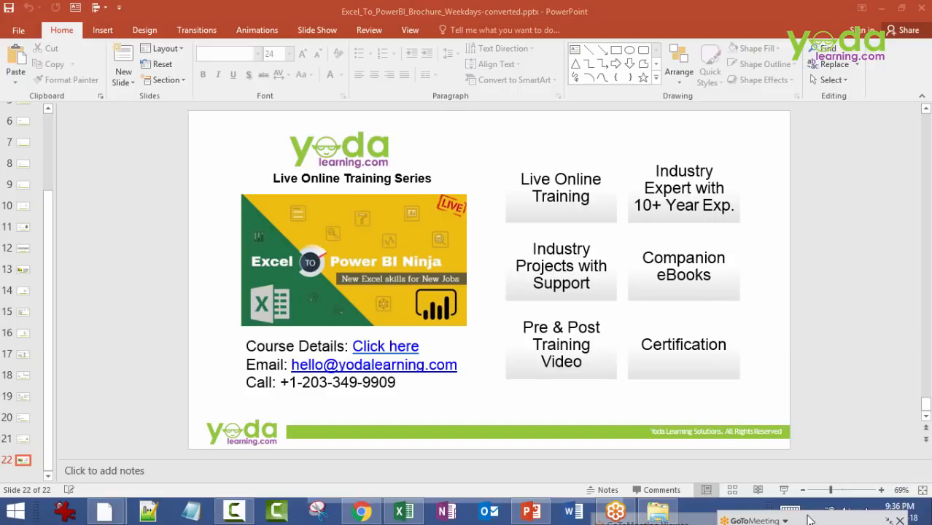
{"action": "left_click", "coordinate": [784, 492]}
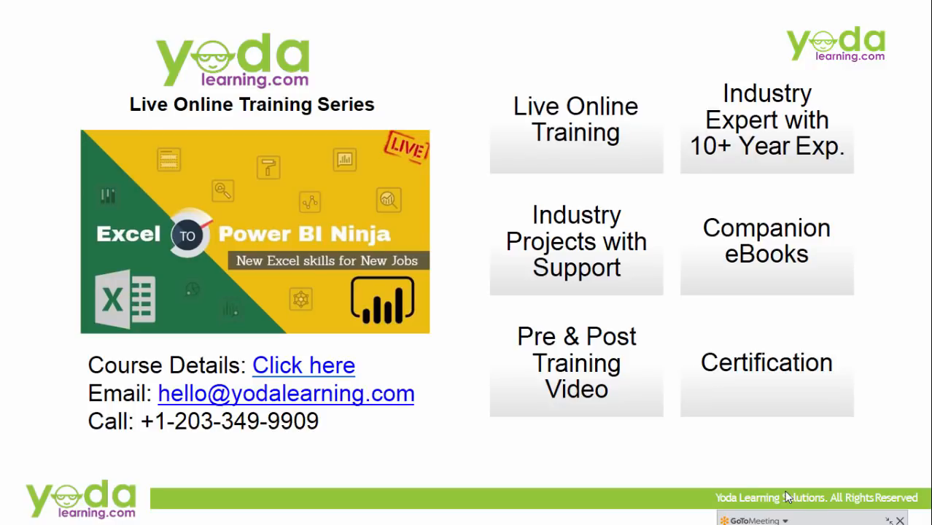
{"action": "key", "text": "Escape"}
Minimize the deck, open BI Webinar.txt from the desktop in Notepad, and highlight both webinar time lines
{"action": "left_click", "coordinate": [889, 10]}
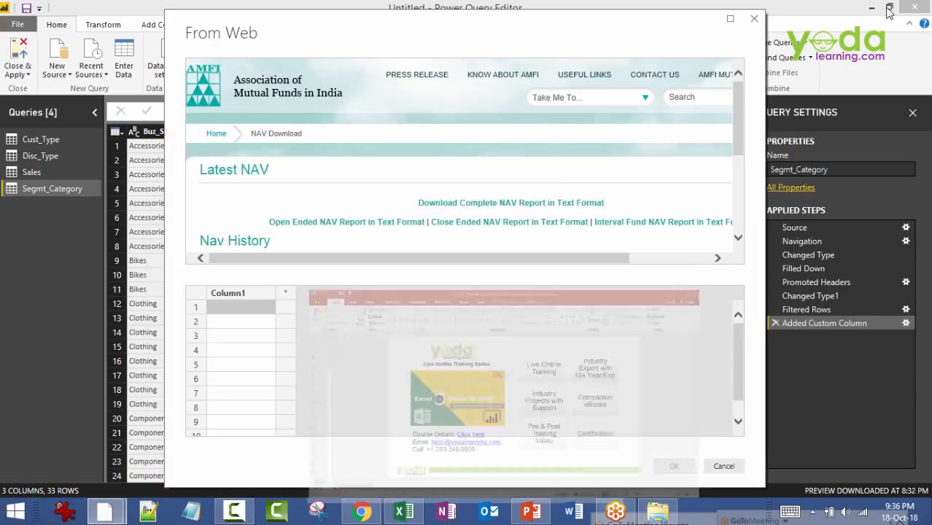
{"action": "left_click", "coordinate": [929, 520]}
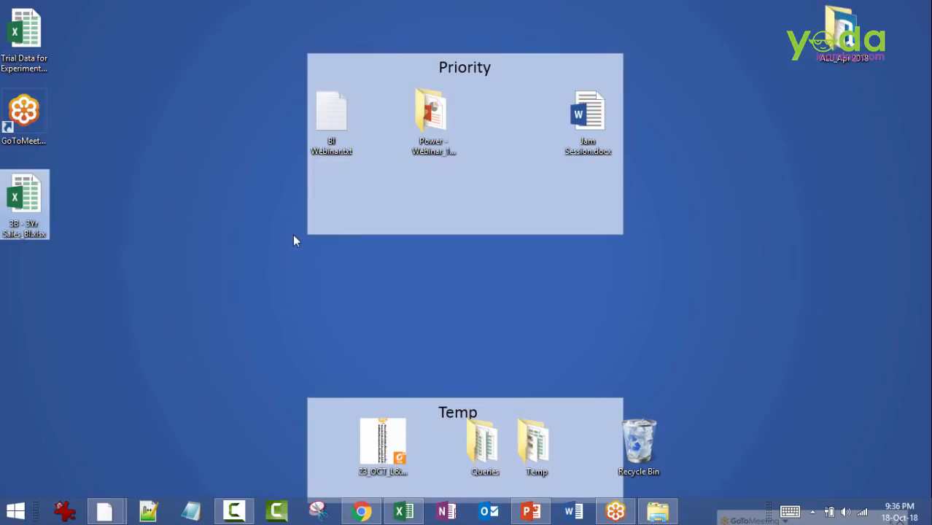
{"action": "double_click", "coordinate": [326, 134]}
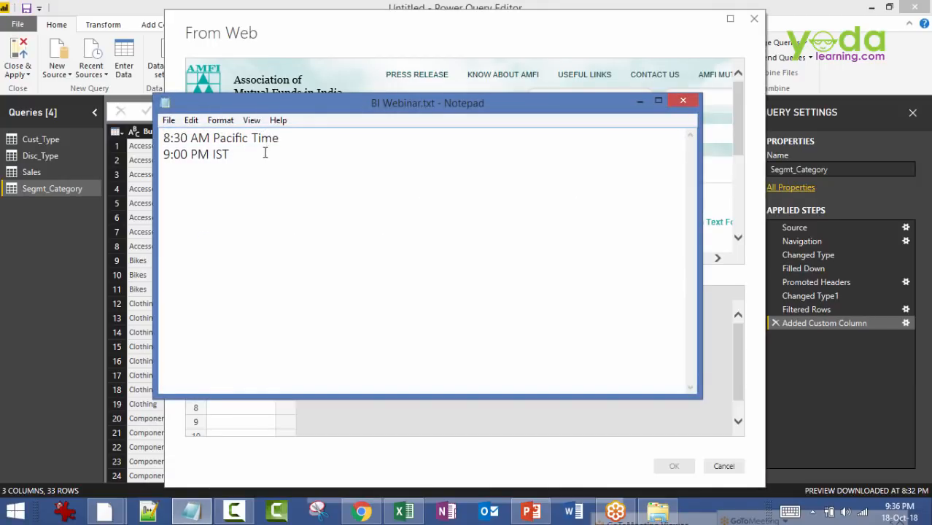
{"action": "left_click_drag", "start_coordinate": [264, 153], "coordinate": [138, 159]}
{"action": "left_click_drag", "start_coordinate": [254, 157], "coordinate": [133, 137]}
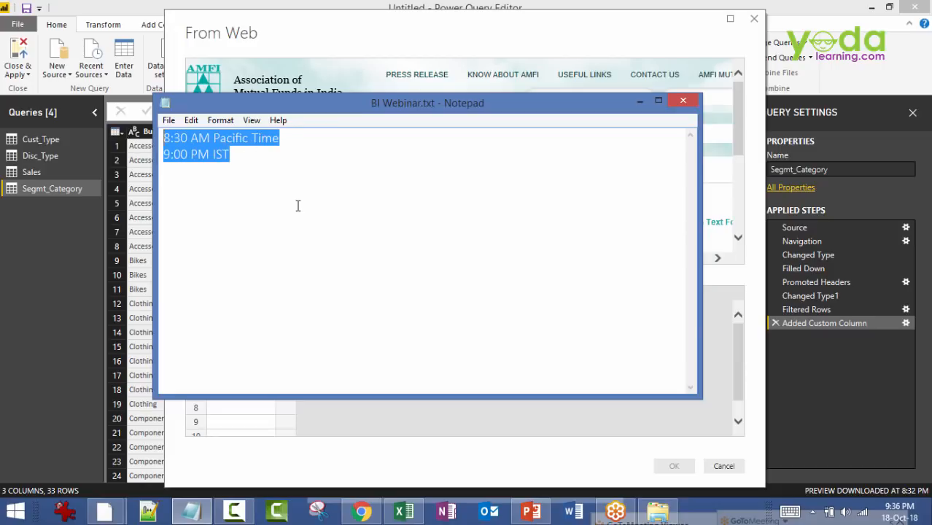
{"action": "left_click", "coordinate": [639, 101]}
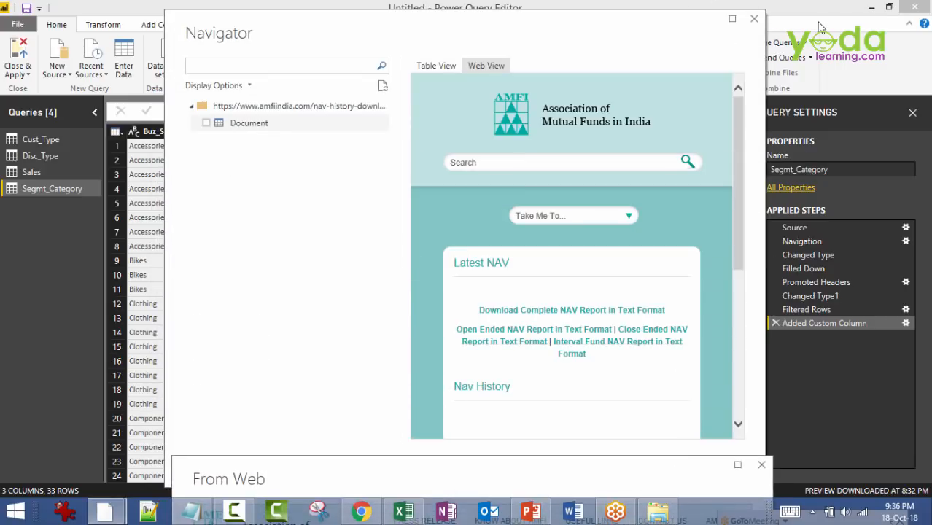
Switch back to the PowerPoint deck, bring the GoToMeeting control panel fully into view, and read through the newest chat messages
{"action": "left_click", "coordinate": [615, 512]}
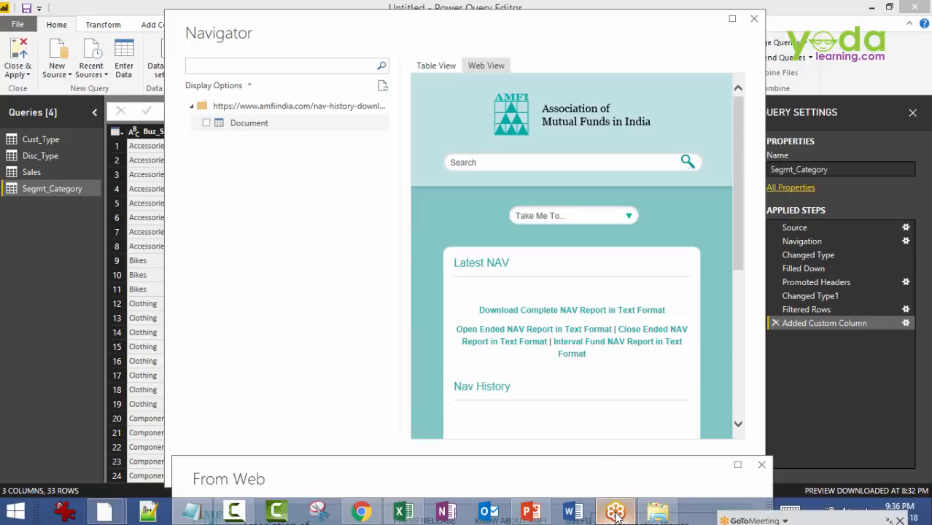
{"action": "left_click", "coordinate": [530, 512]}
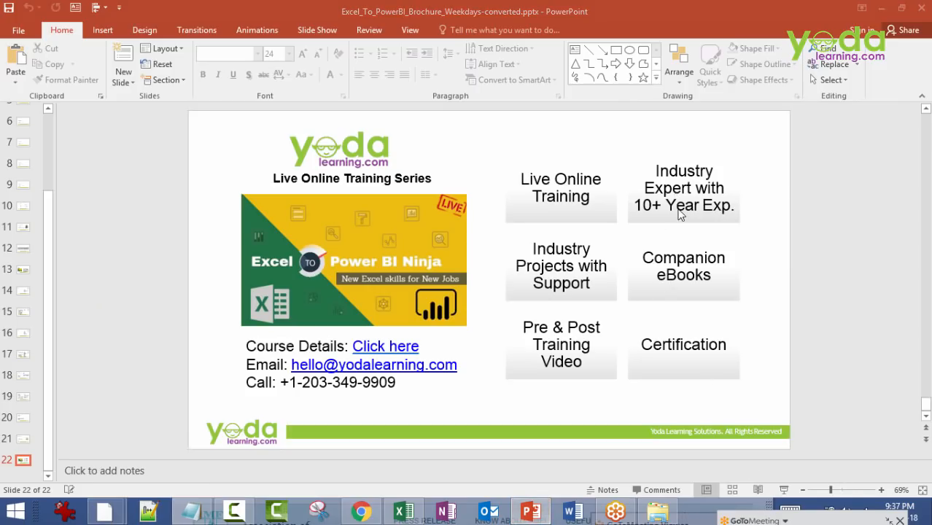
{"action": "left_click_drag", "start_coordinate": [852, 519], "coordinate": [756, 1]}
{"action": "left_click", "coordinate": [802, 376]}
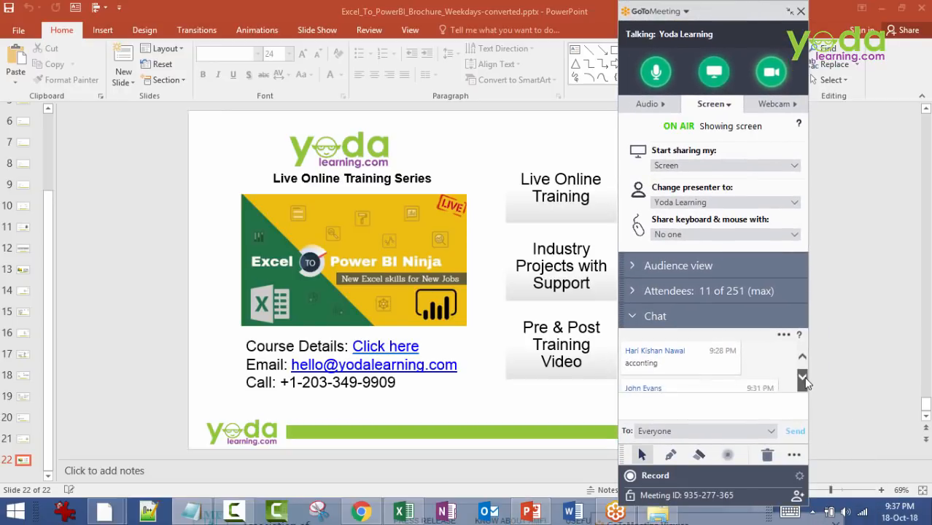
{"action": "left_click", "coordinate": [802, 376]}
{"action": "left_click", "coordinate": [802, 376]}
{"action": "left_click", "coordinate": [802, 376]}
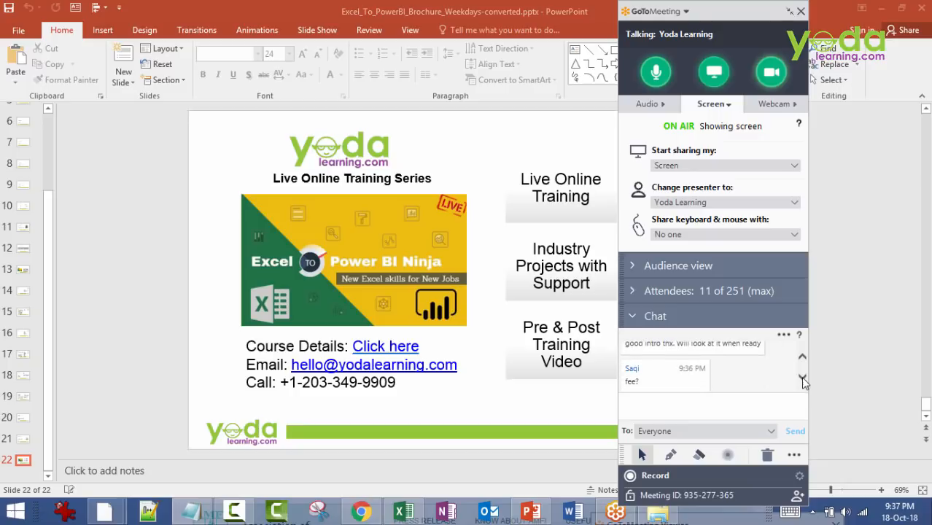
{"action": "left_click", "coordinate": [802, 376]}
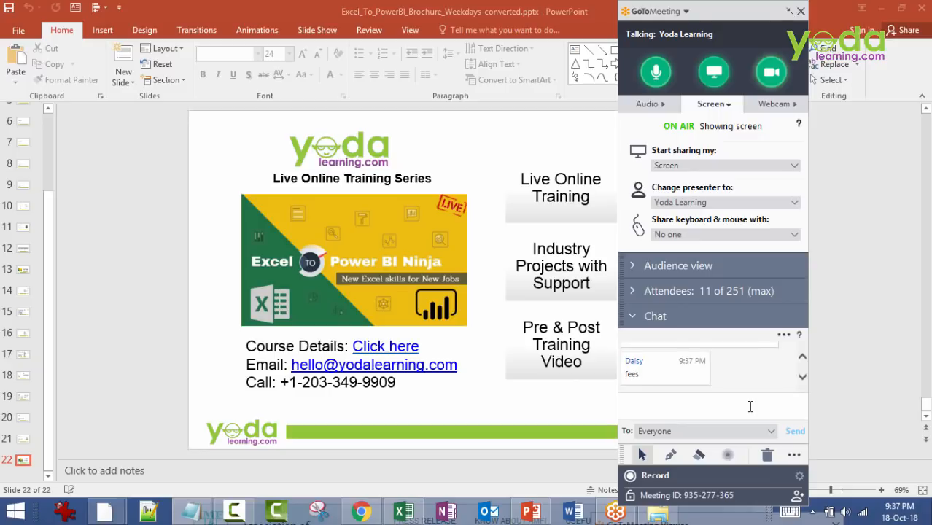
{"action": "left_click", "coordinate": [802, 375]}
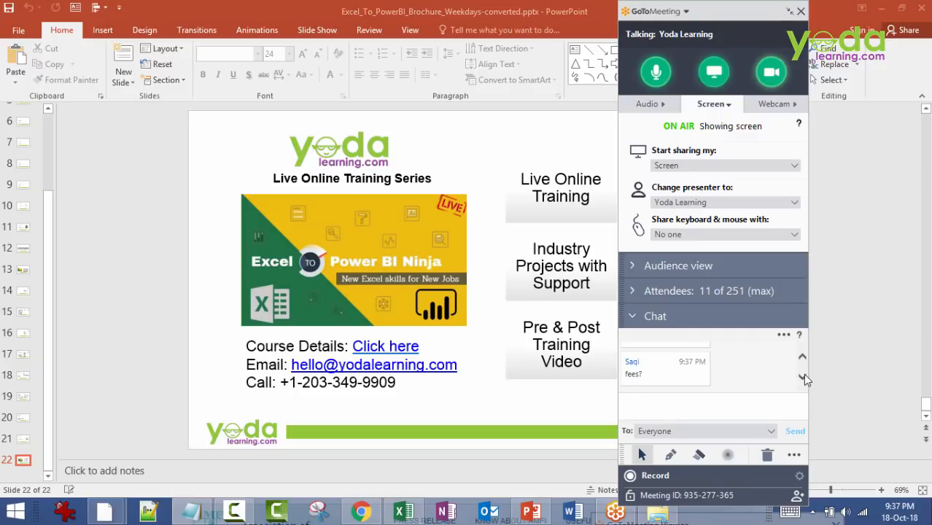